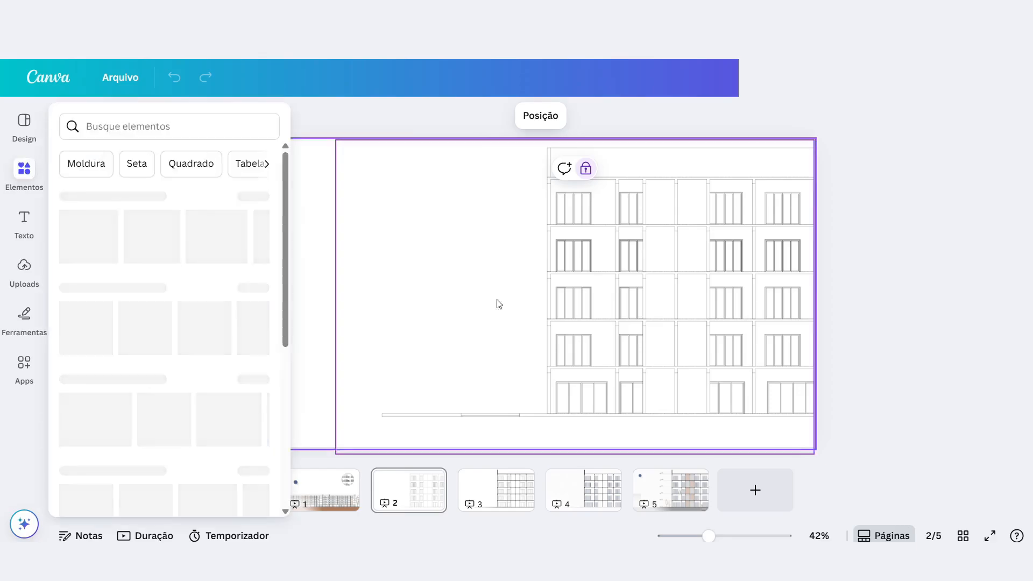
pyautogui.click(31, 278)
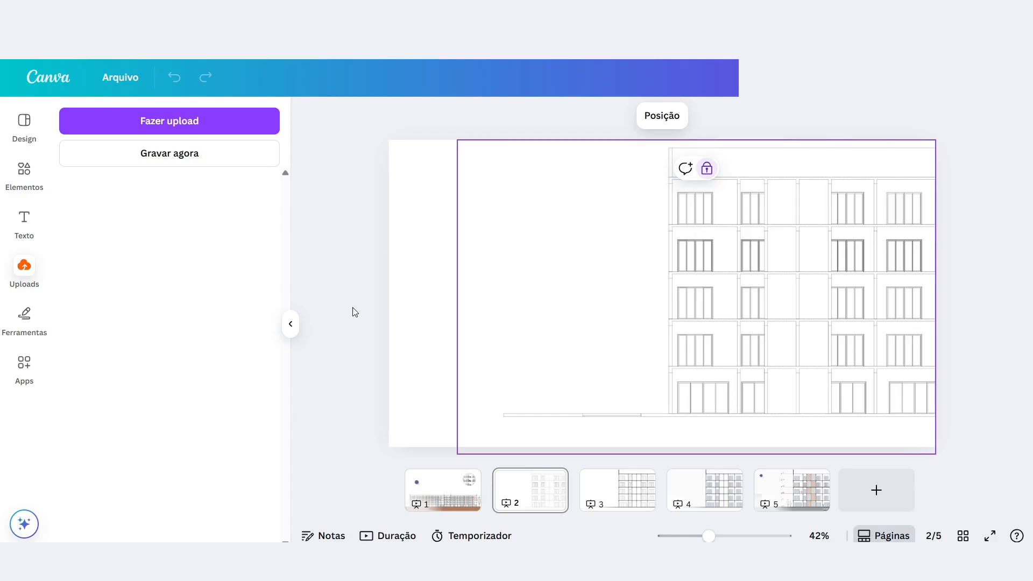
pyautogui.click(358, 258)
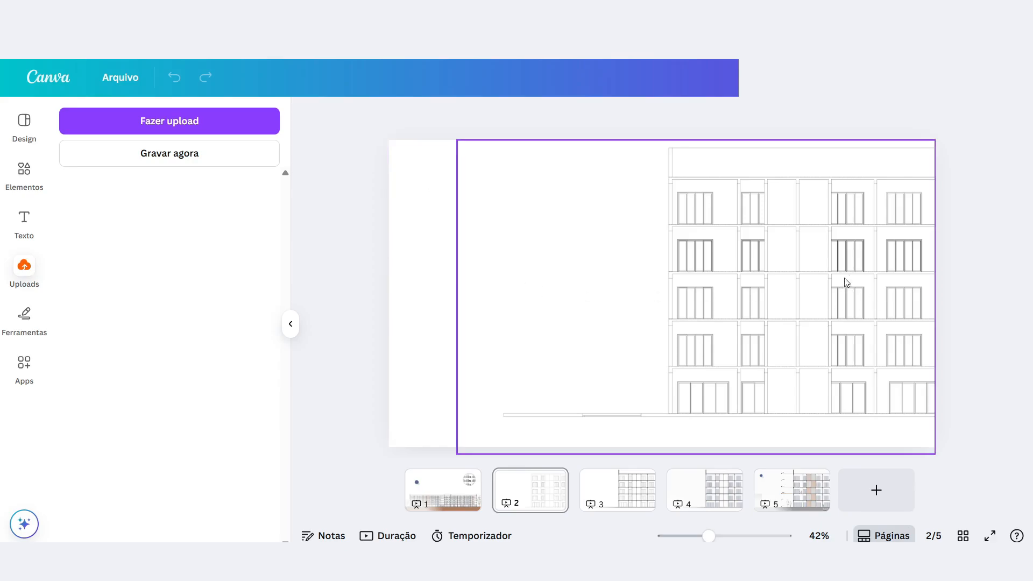
pyautogui.click(290, 326)
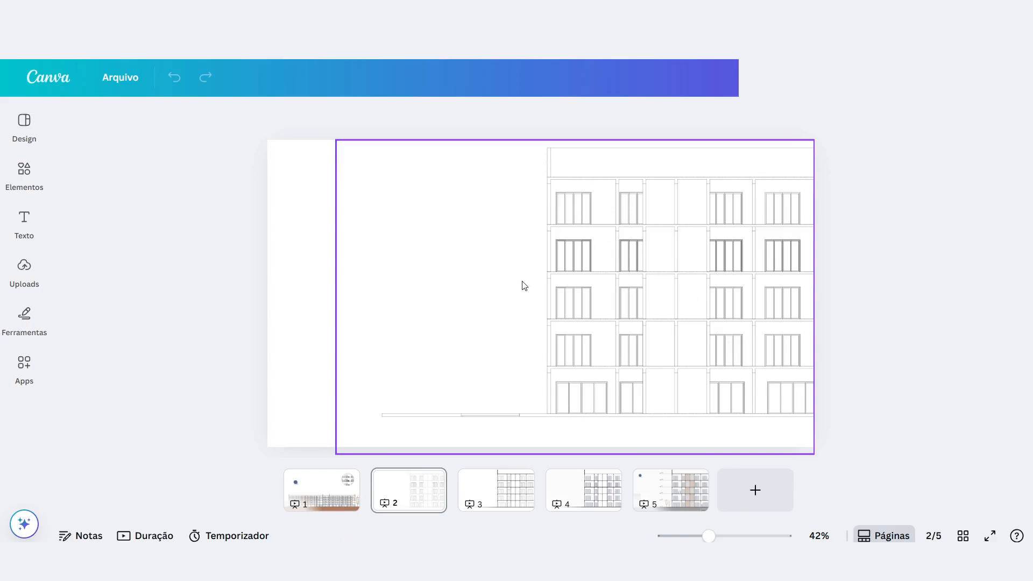
# On page 3, add a rectangle in the blank area beside the facade and flatten it into a thin horizontal bar.
pyautogui.click(490, 492)
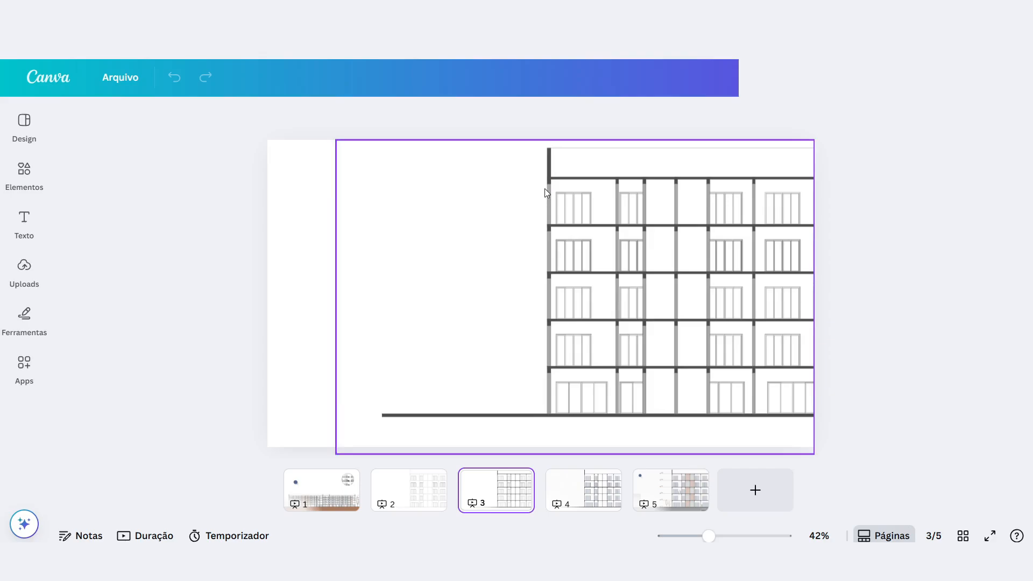
pyautogui.scroll(5, 591, 178)
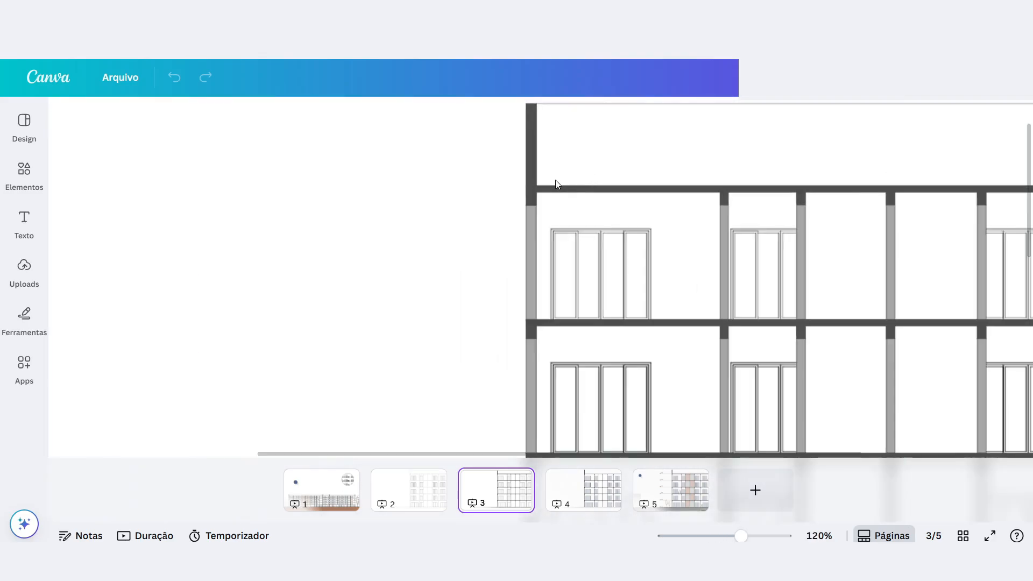
pyautogui.click(530, 225)
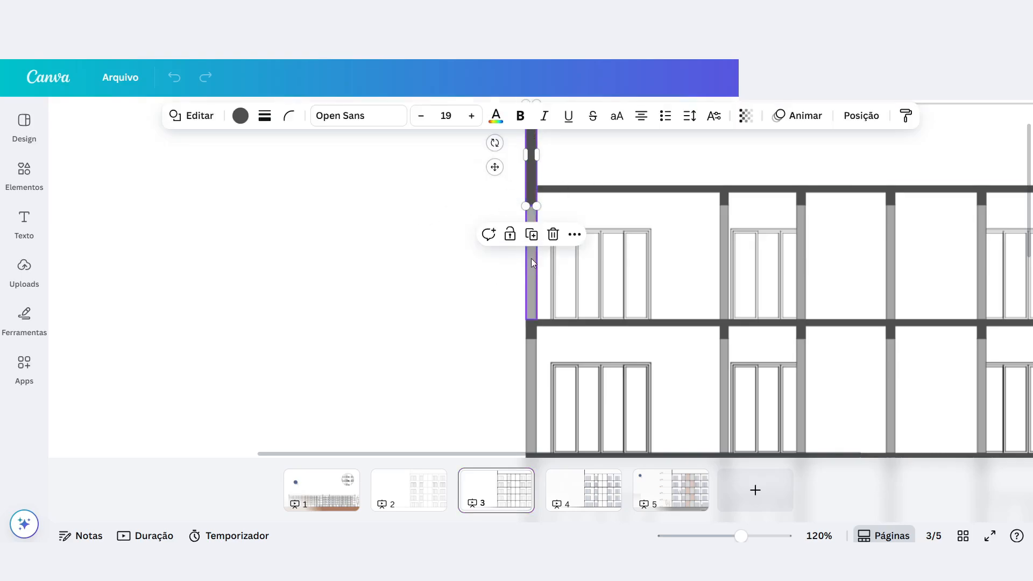
pyautogui.click(361, 235)
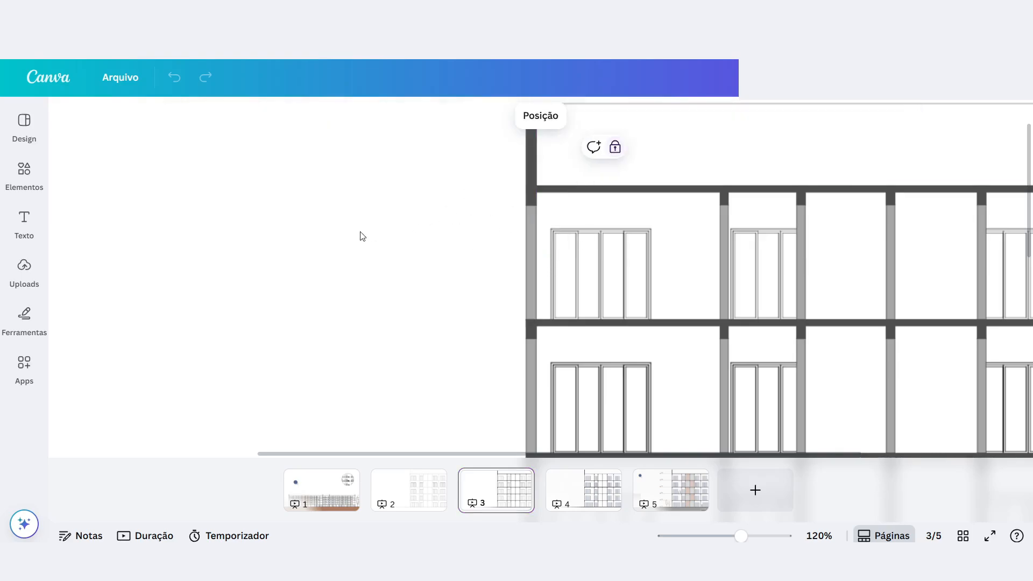
pyautogui.scroll(-3, 505, 243)
pyautogui.scroll(-2, 504, 244)
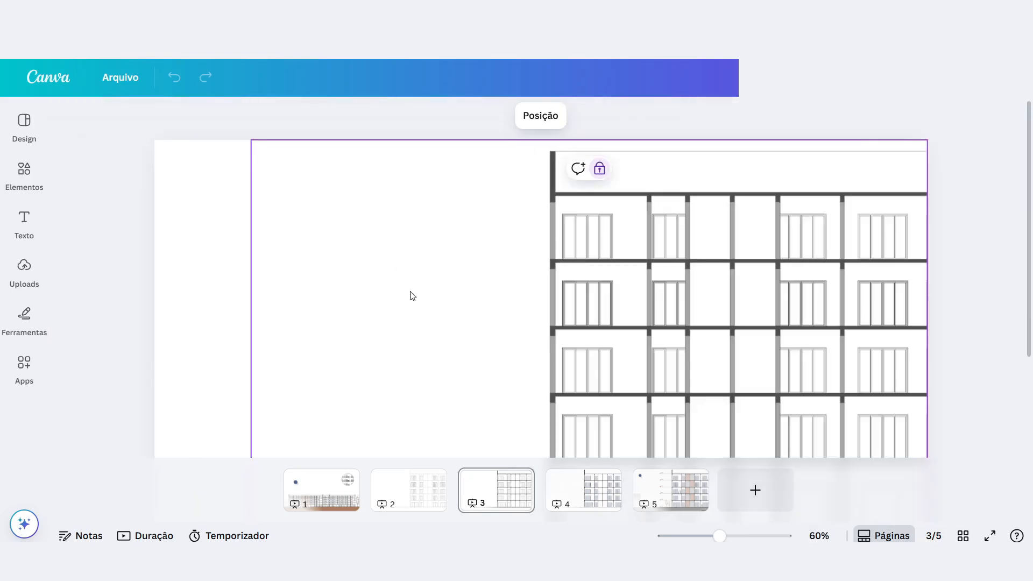
pyautogui.press('r')
pyautogui.moveTo(511, 340); pyautogui.dragTo(376, 264)
pyautogui.moveTo(394, 324); pyautogui.dragTo(396, 280)
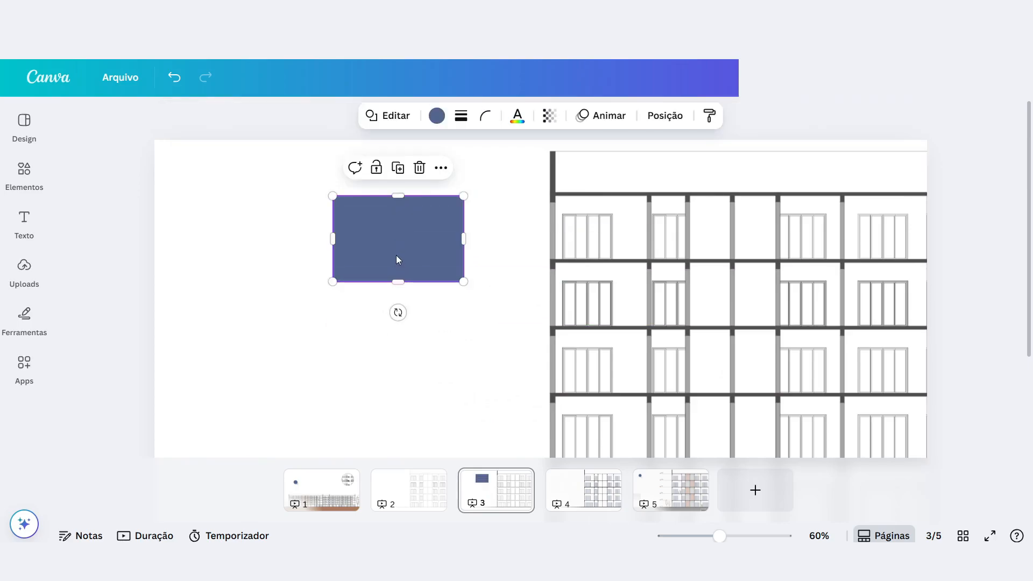
pyautogui.moveTo(398, 281); pyautogui.dragTo(389, 203)
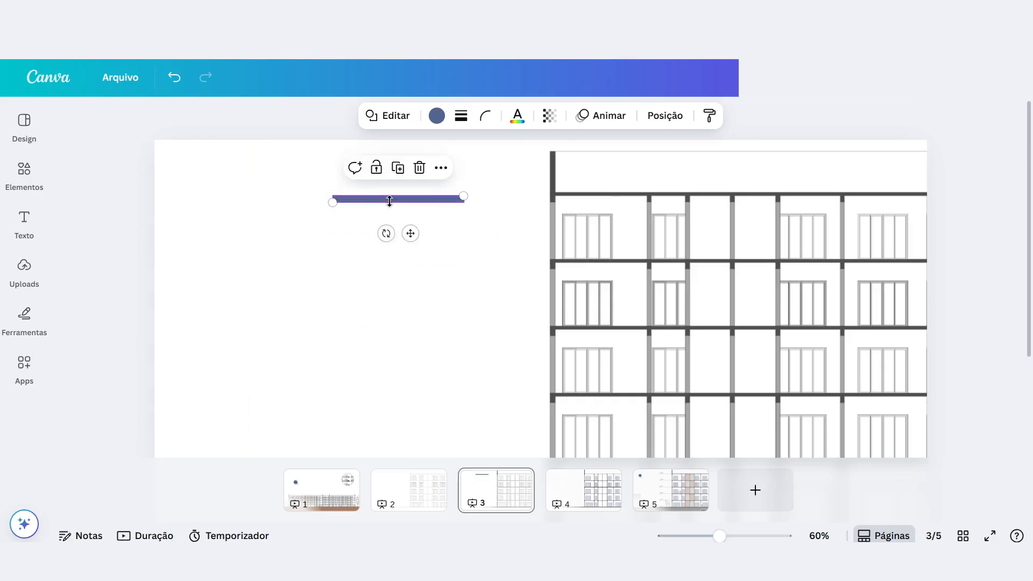
# Align the bar with the top slab, match the slab's thickness, and lengthen it almost to the facade's second column.
pyautogui.scroll(5, 507, 212)
pyautogui.moveTo(280, 189)
pyautogui.mouseDown()
pyautogui.moveTo(282, 251)
pyautogui.moveTo(272, 184)
pyautogui.moveTo(280, 190)
pyautogui.moveTo(281, 178)
pyautogui.mouseUp()
pyautogui.moveTo(292, 220); pyautogui.dragTo(494, 205)
pyautogui.scroll(5, 586, 175)
pyautogui.moveTo(379, 157); pyautogui.dragTo(377, 165)
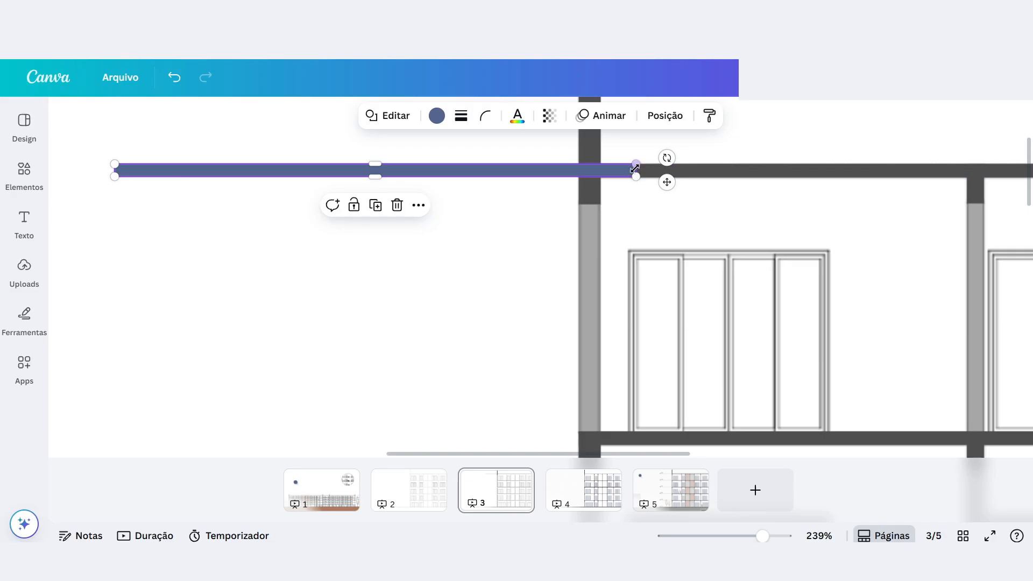
pyautogui.moveTo(635, 170); pyautogui.dragTo(924, 170)
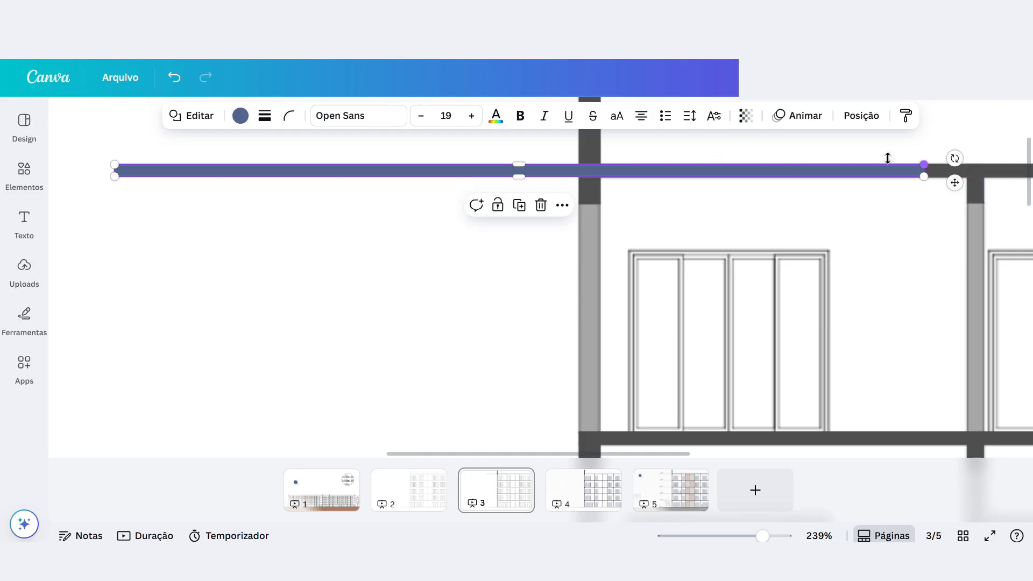
# Set the bar's fill colour to black (#000000).
pyautogui.click(240, 116)
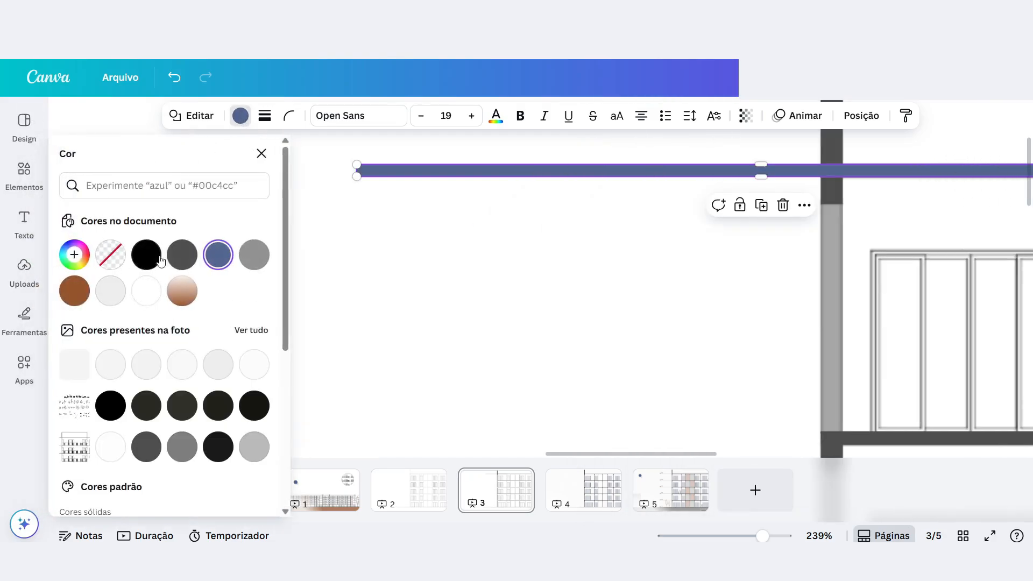
pyautogui.click(182, 255)
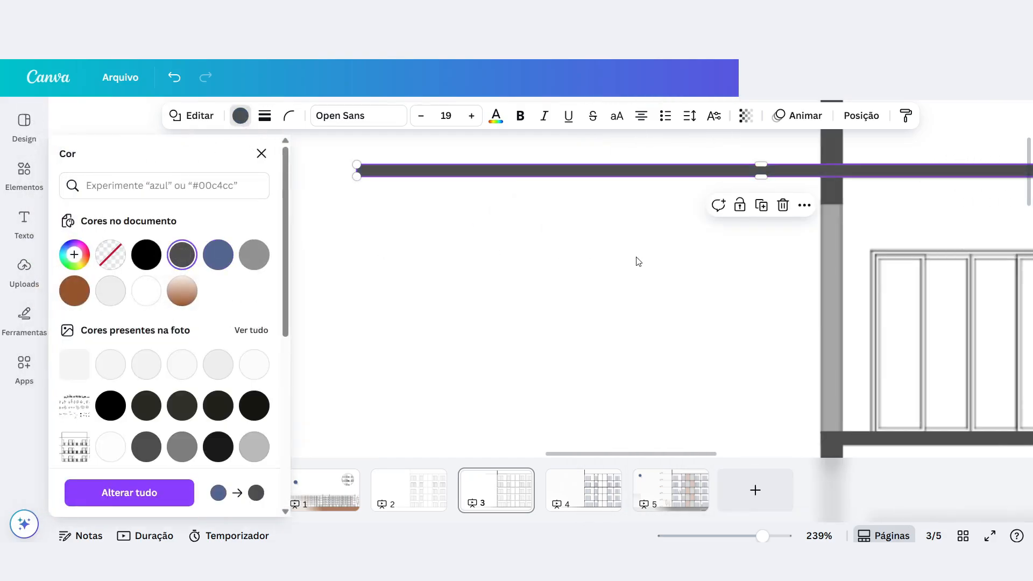
pyautogui.click(145, 254)
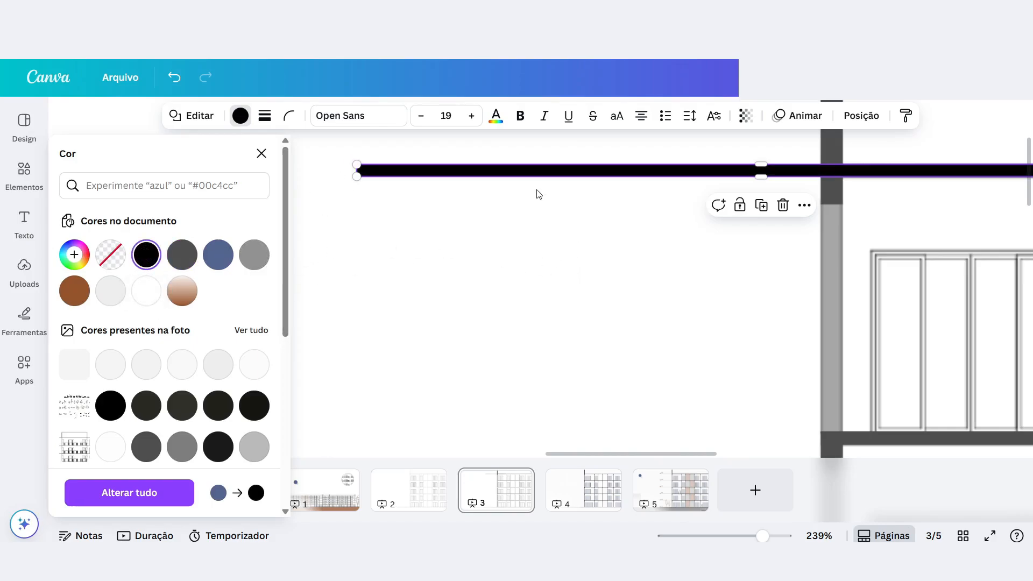
pyautogui.scroll(-10, 507, 244)
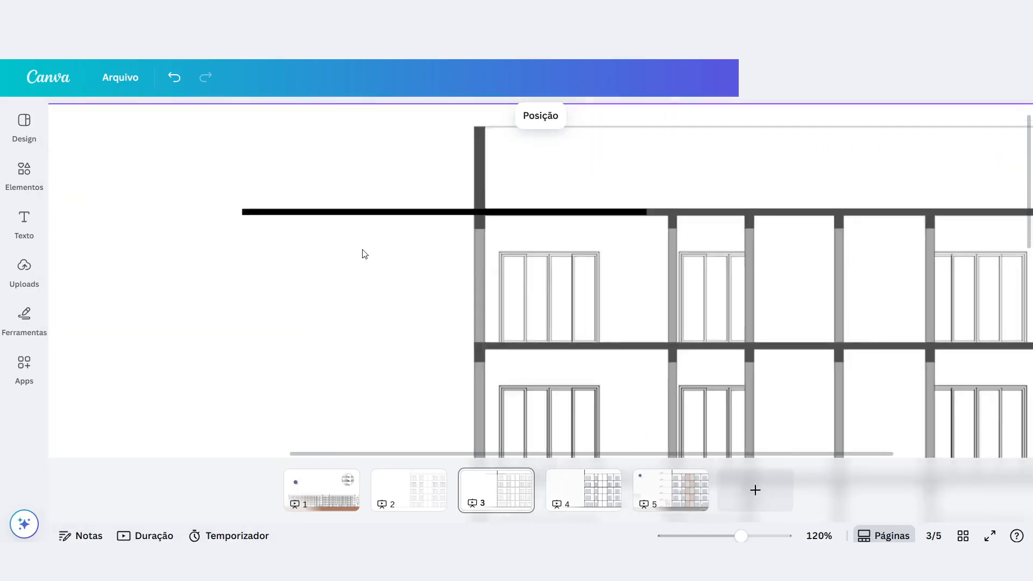
pyautogui.scroll(5, 774, 226)
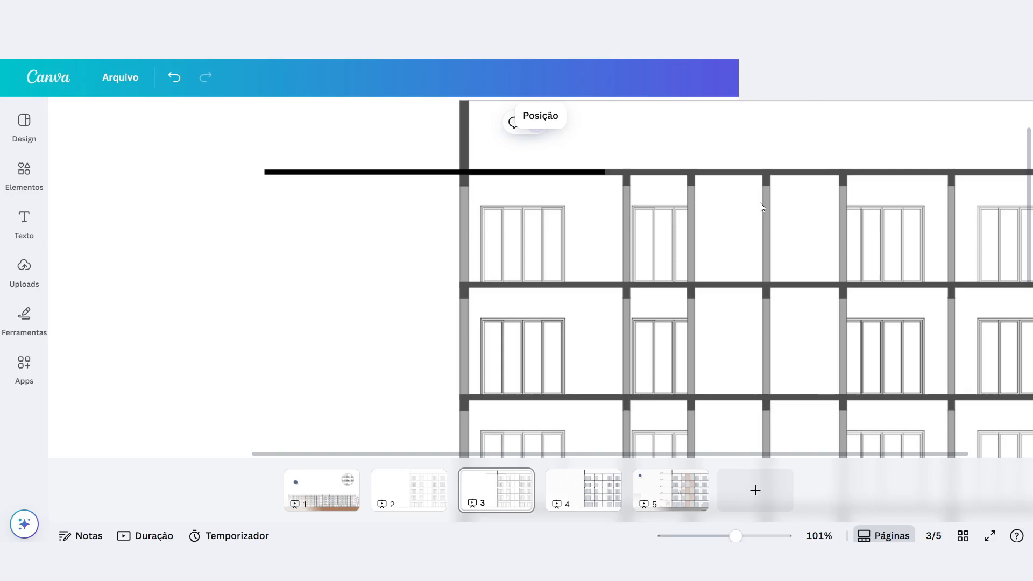
# Replace the black bar with a pasted copy laid over the top slab and stretched past the facade's right edge.
pyautogui.click(334, 171)
pyautogui.press('Delete')
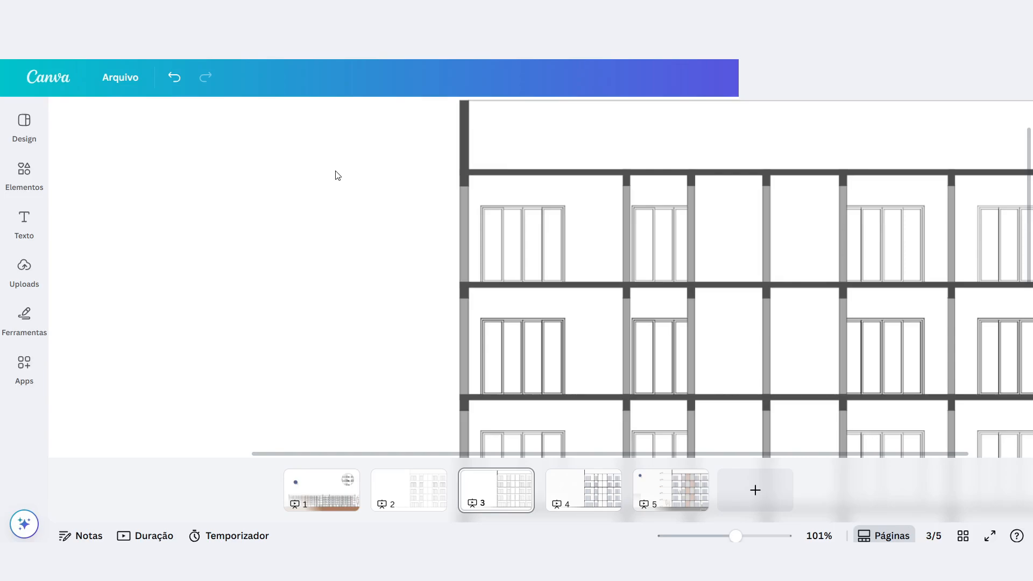
pyautogui.scroll(-1, 338, 175)
pyautogui.hotkey('ctrl', 'v')
pyautogui.moveTo(444, 192); pyautogui.dragTo(646, 138)
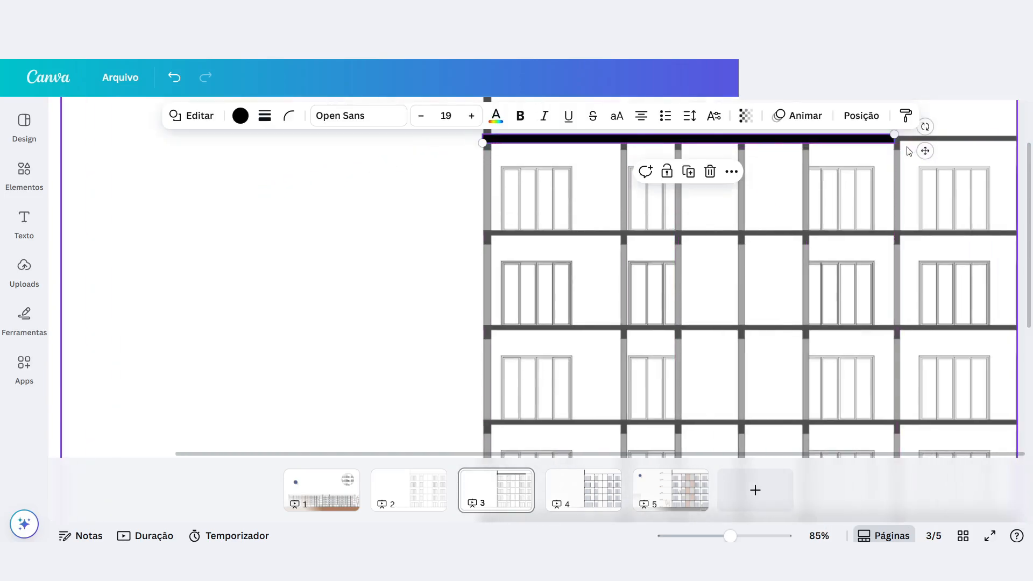
pyautogui.moveTo(893, 138); pyautogui.dragTo(1020, 134)
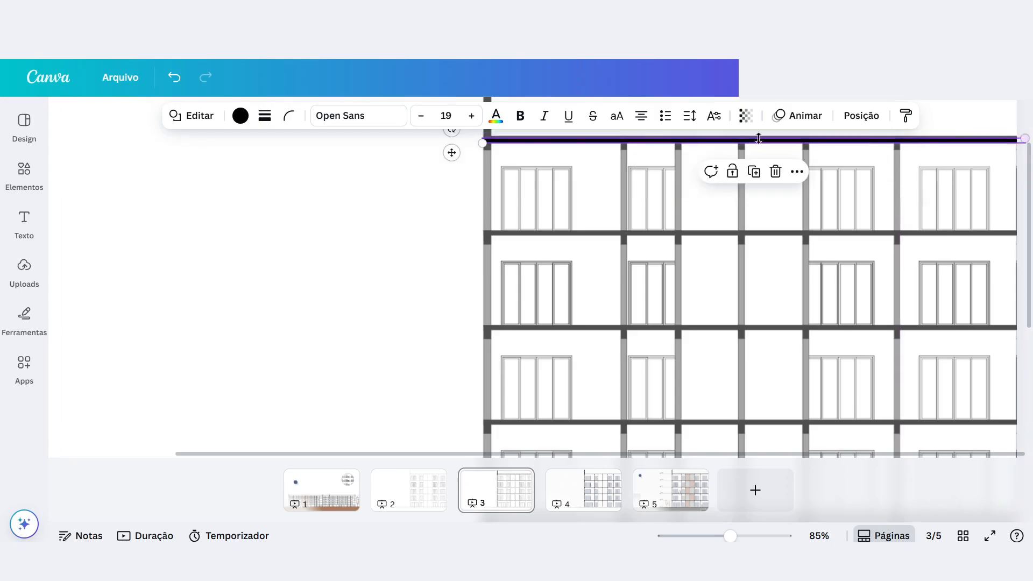
# Adjust the black bar so it covers the top slab exactly, with its left end flush with the outermost column.
pyautogui.scroll(5, 438, 176)
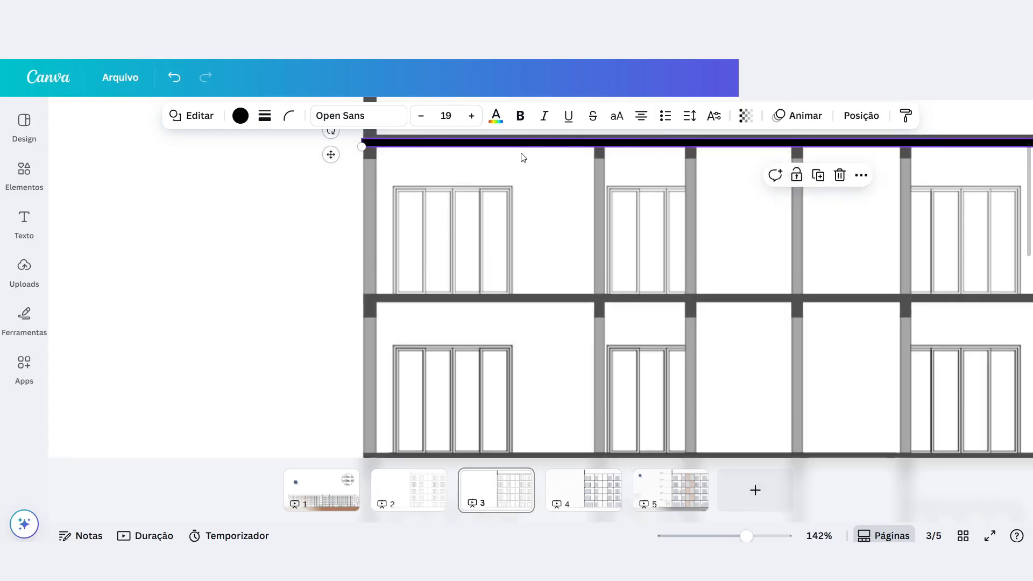
pyautogui.scroll(3, 418, 289)
pyautogui.click(331, 284)
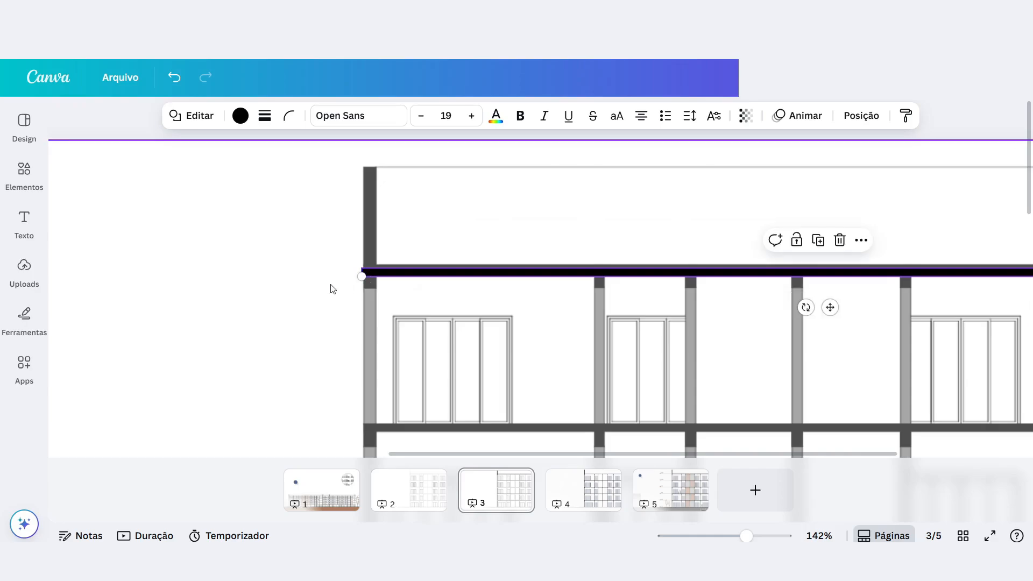
pyautogui.scroll(10, 363, 276)
pyautogui.moveTo(374, 251)
pyautogui.mouseDown()
pyautogui.moveTo(377, 235)
pyautogui.moveTo(384, 248)
pyautogui.mouseUp()
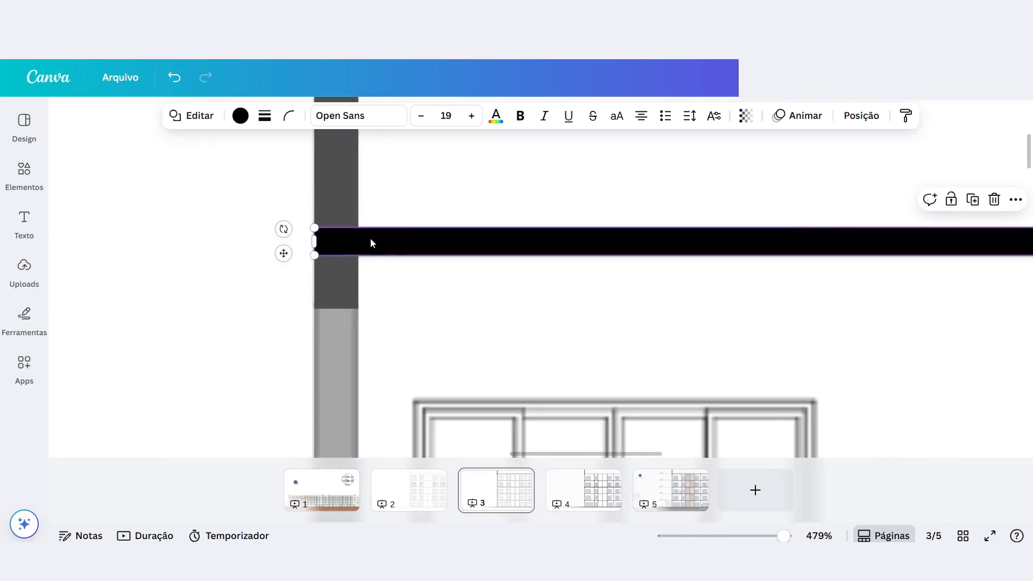
pyautogui.scroll(-7, 391, 322)
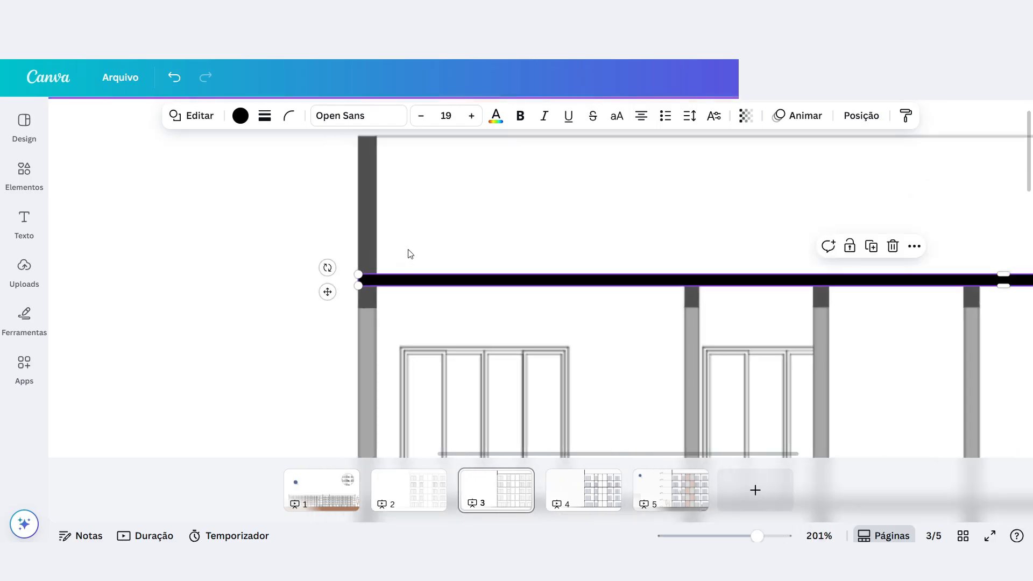
pyautogui.scroll(-3, 401, 250)
pyautogui.scroll(6, 409, 248)
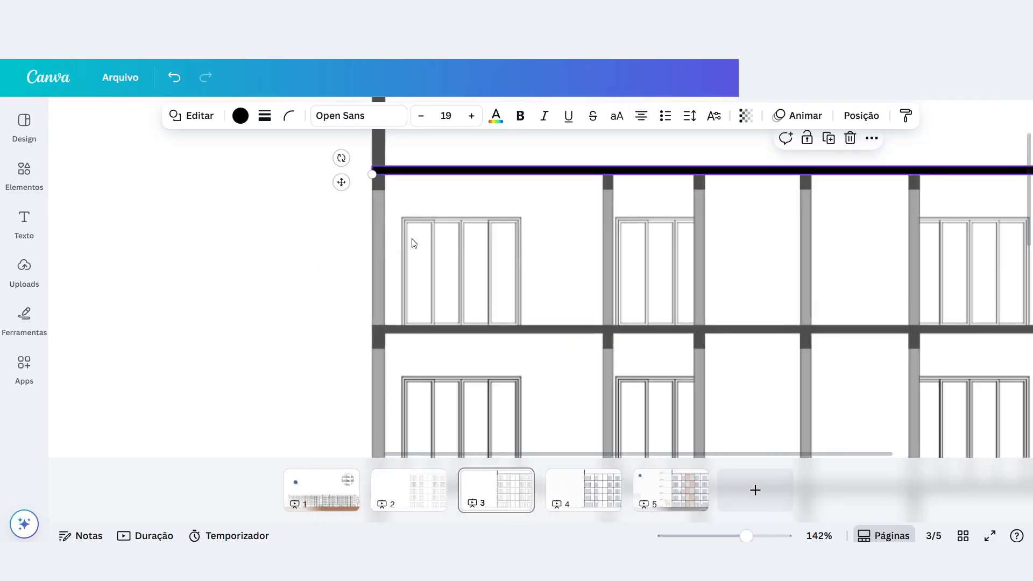
pyautogui.scroll(-7, 417, 258)
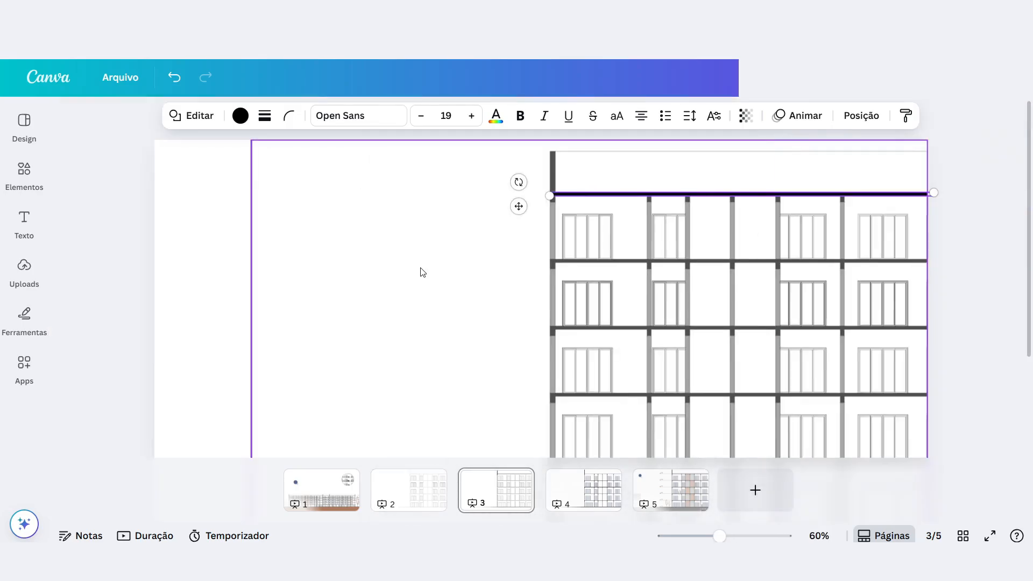
# Duplicate the black bar and move the copy down towards the slab one floor below.
pyautogui.scroll(3, 710, 161)
pyautogui.scroll(3, 537, 161)
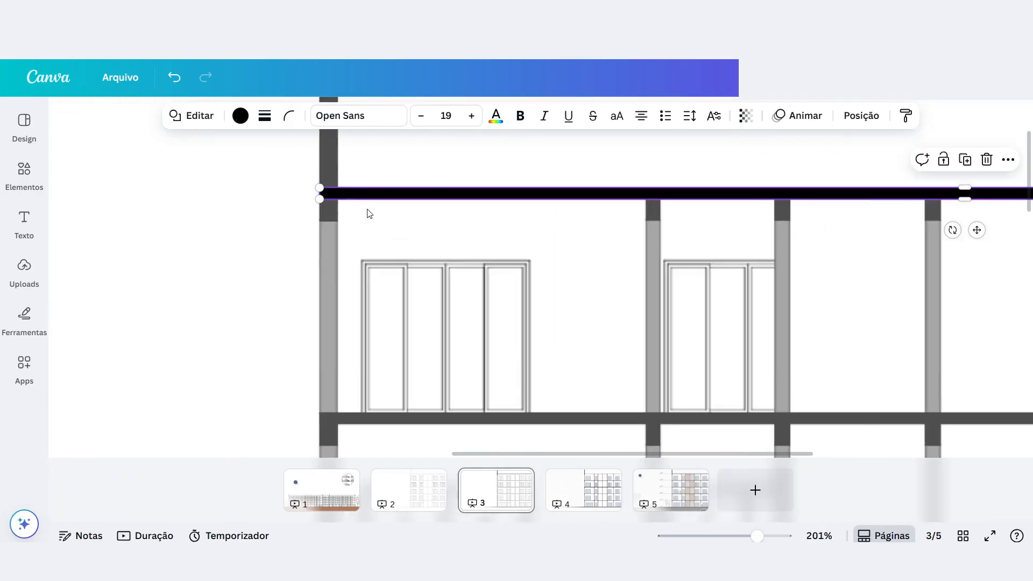
pyautogui.hotkey('ctrl', 'd')
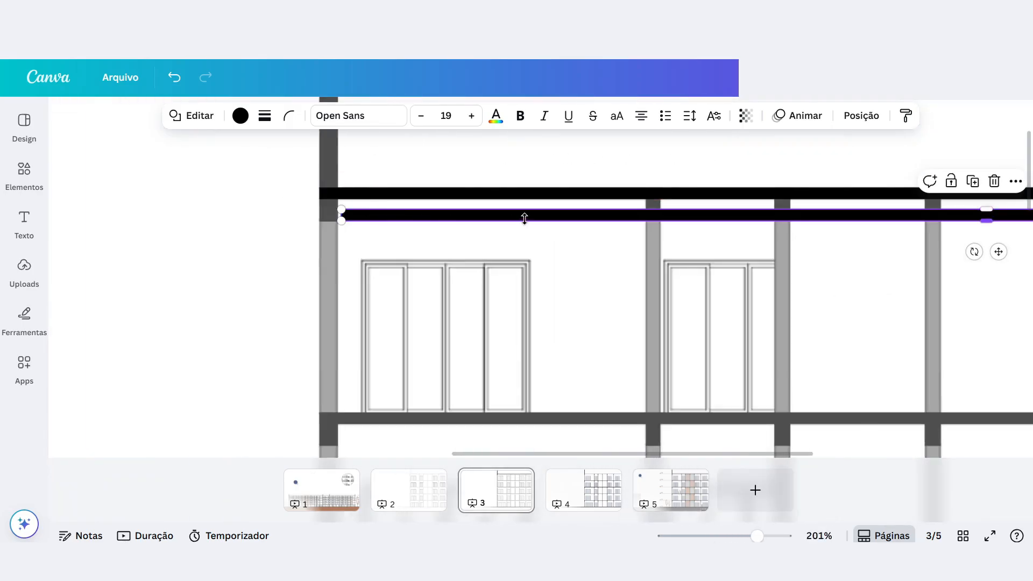
pyautogui.moveTo(998, 252); pyautogui.dragTo(979, 453)
pyautogui.keyDown('ctrl'); pyautogui.scroll(5, 305, 221); pyautogui.keyUp('ctrl')
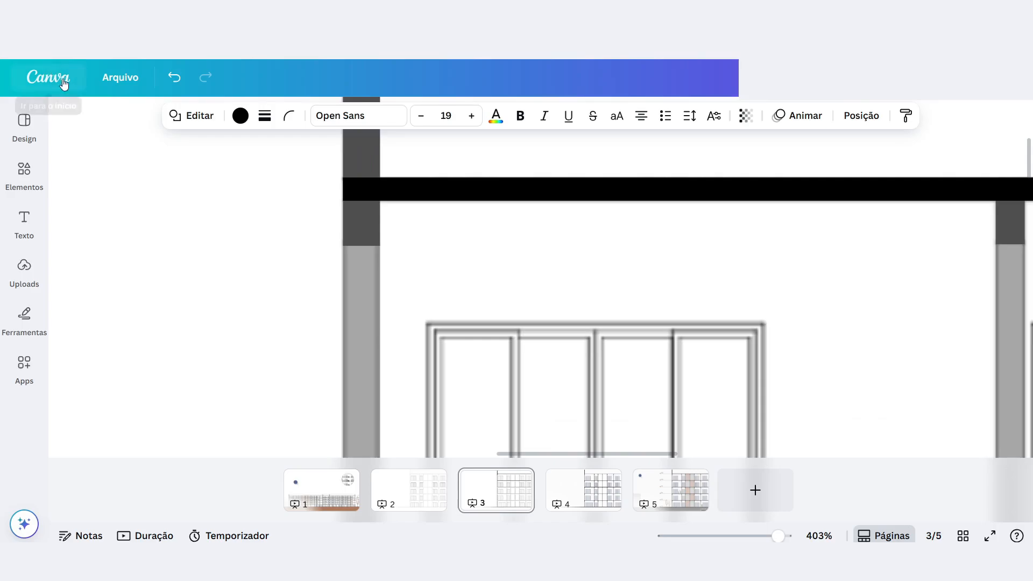
# Show rulers and guides and place a vertical guide on the outer edge of the facade's leftmost column.
pyautogui.click(122, 77)
pyautogui.moveTo(182, 151)
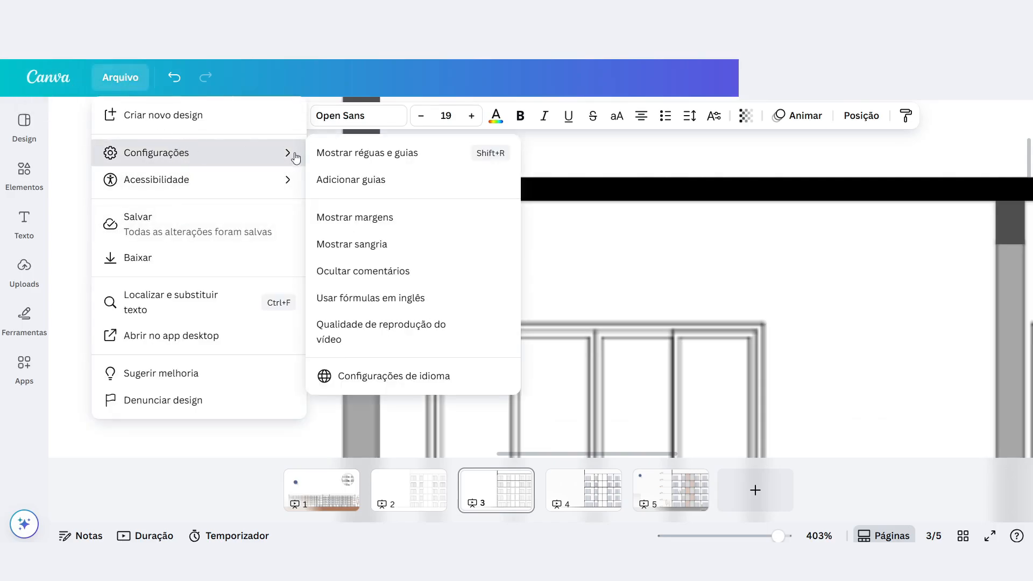
pyautogui.click(369, 153)
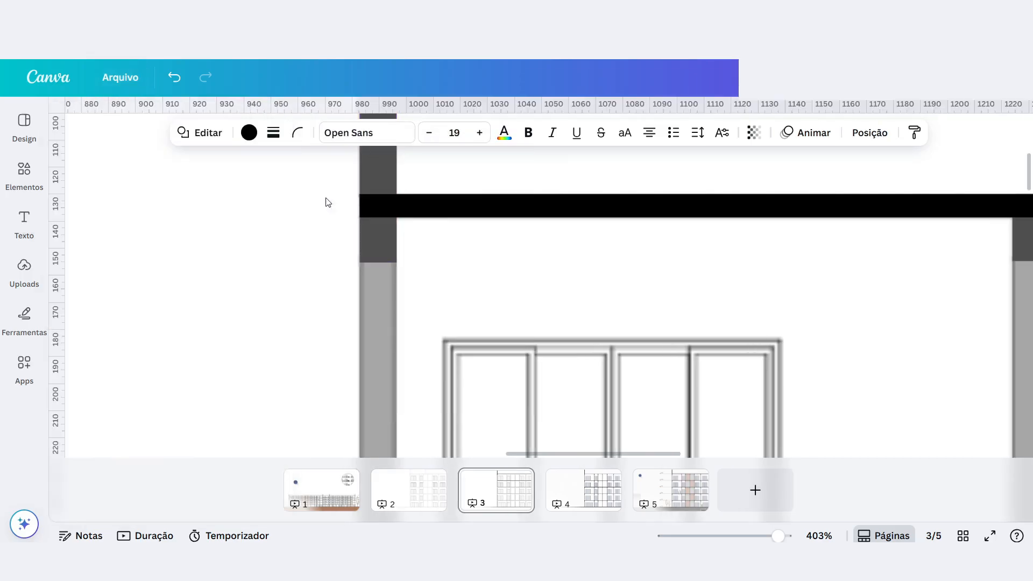
pyautogui.moveTo(57, 183); pyautogui.dragTo(358, 184)
# Align the duplicated bar over the second slab, with its left end against the vertical guide.
pyautogui.scroll(-1, 407, 295)
pyautogui.scroll(-5, 407, 295)
pyautogui.click(391, 250)
pyautogui.moveTo(398, 260)
pyautogui.mouseDown()
pyautogui.moveTo(413, 256)
pyautogui.moveTo(400, 258)
pyautogui.mouseUp()
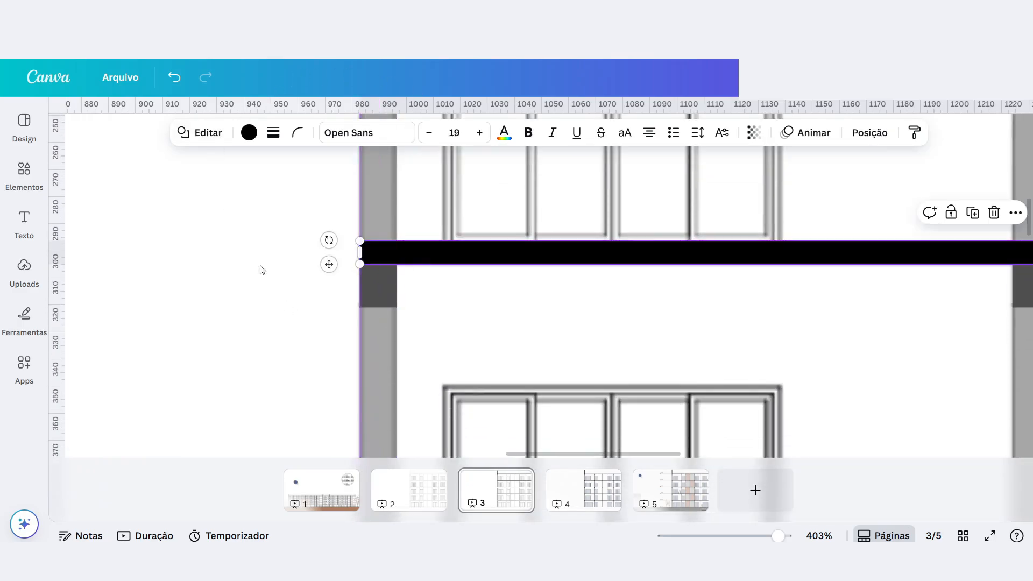
pyautogui.scroll(3, 449, 355)
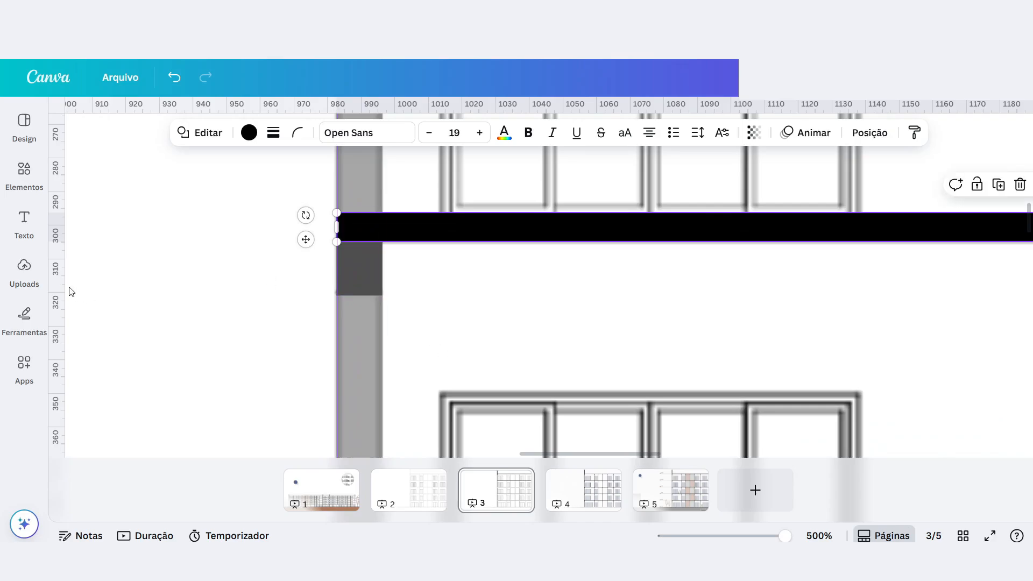
pyautogui.click(45, 269)
pyautogui.click(291, 269)
pyautogui.scroll(-5, 323, 333)
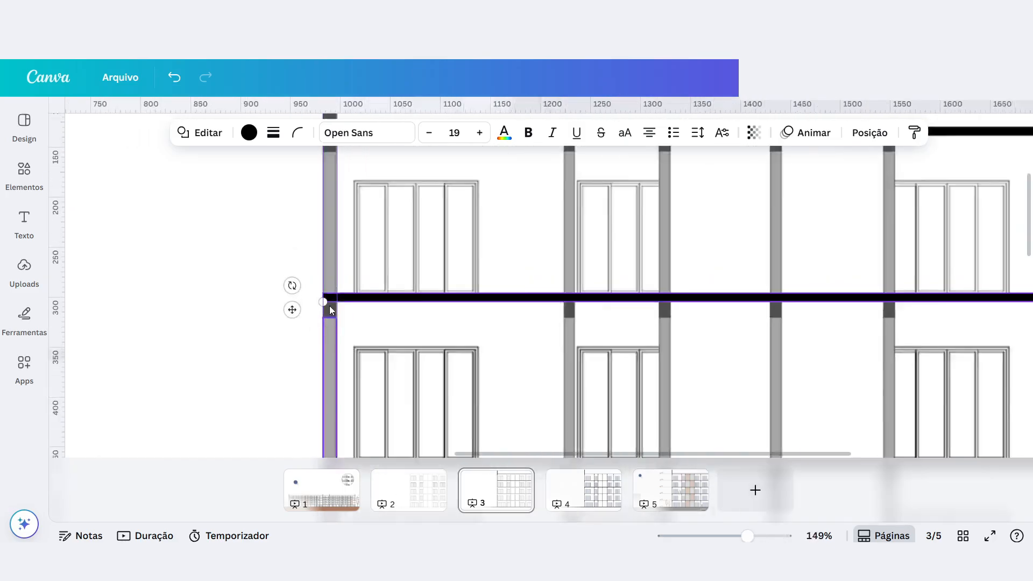
pyautogui.scroll(-5, 329, 309)
pyautogui.scroll(5, 350, 238)
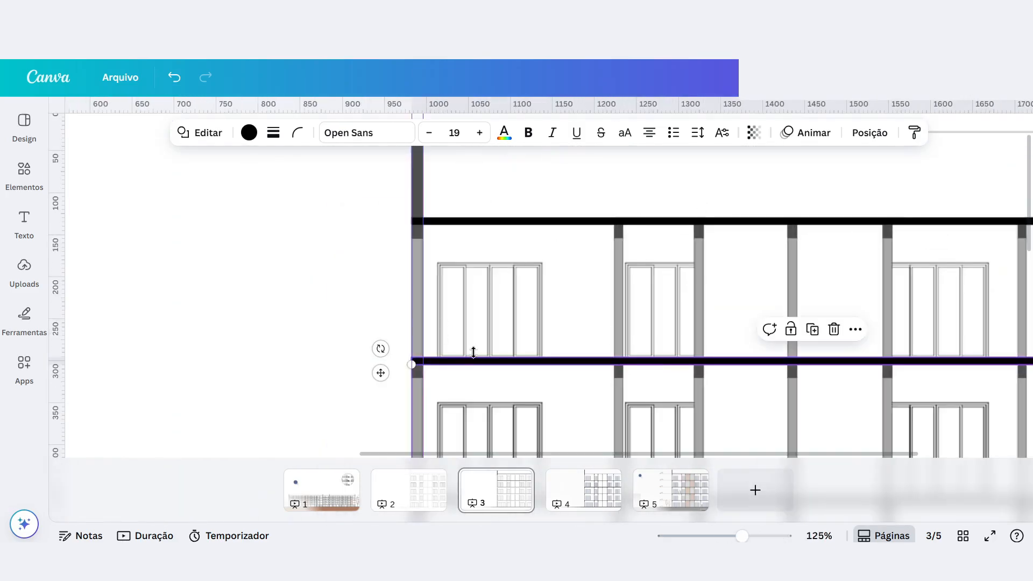
# Duplicate the second slab's black bar and resize the copy into a short, thick block beside the leftmost column.
pyautogui.scroll(-2, 466, 360)
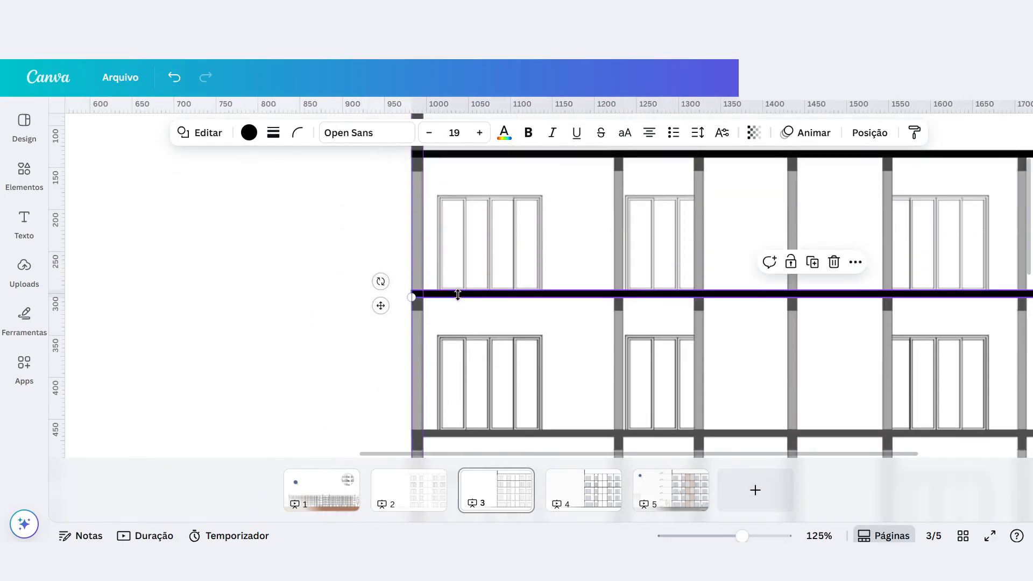
pyautogui.scroll(4, 420, 319)
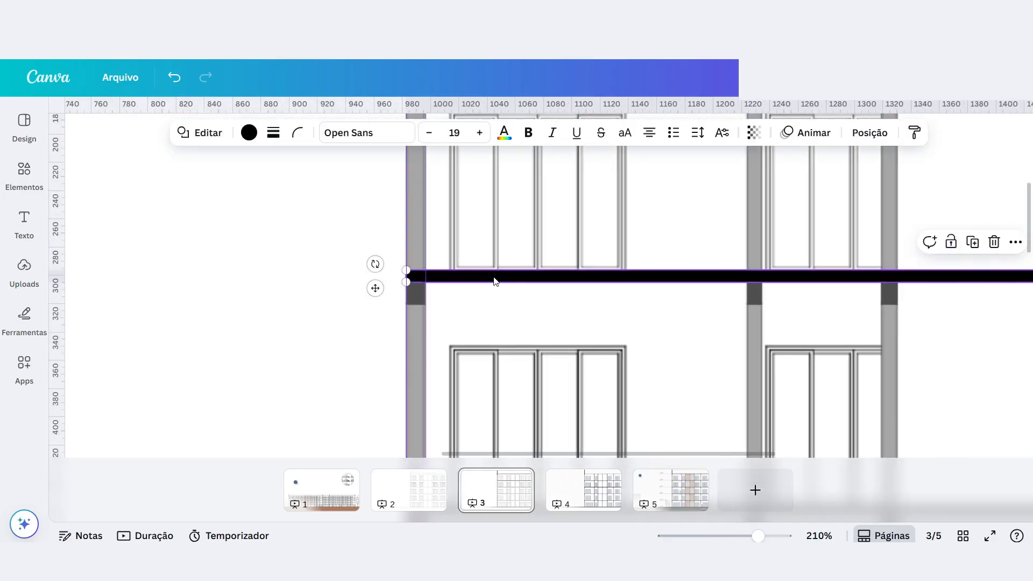
pyautogui.hotkey('ctrl', 'd')
pyautogui.moveTo(457, 300); pyautogui.dragTo(455, 336)
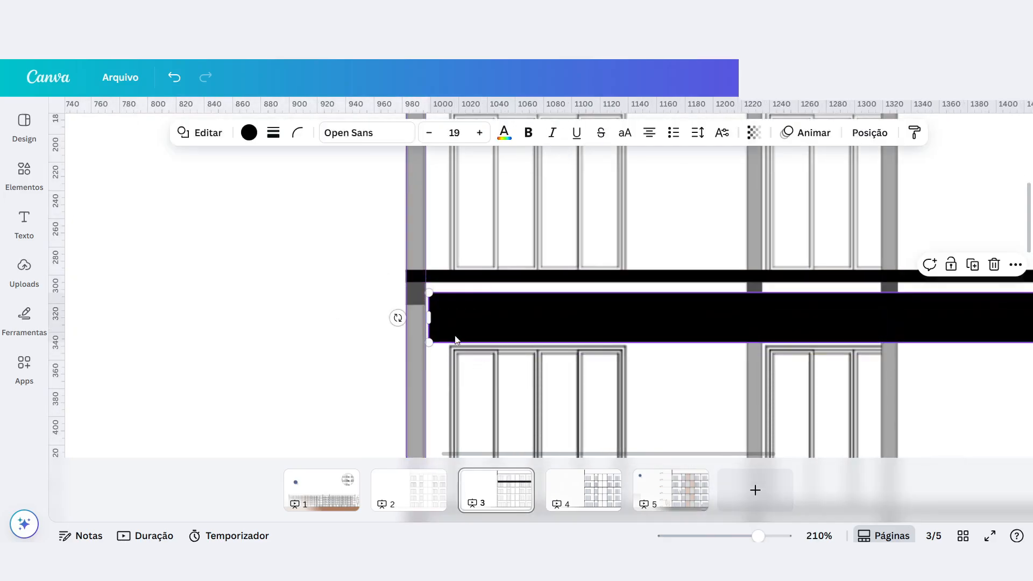
pyautogui.scroll(-5, 454, 323)
pyautogui.scroll(-3, 1027, 322)
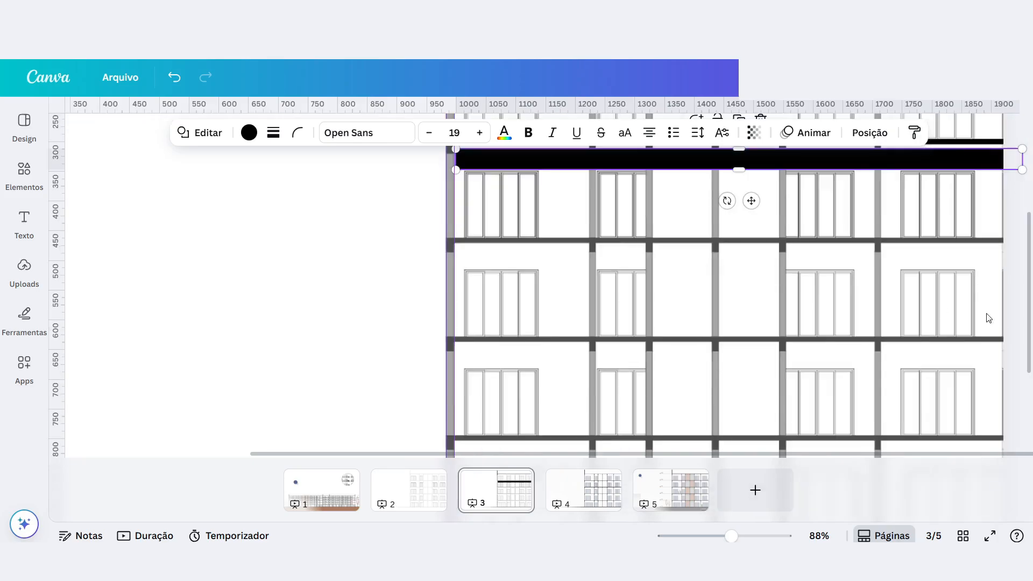
pyautogui.moveTo(1022, 158); pyautogui.dragTo(476, 158)
# Fit the black block over the dark section where the leftmost column meets the second slab, between the vertical guides.
pyautogui.scroll(4, 459, 160)
pyautogui.scroll(4, 461, 161)
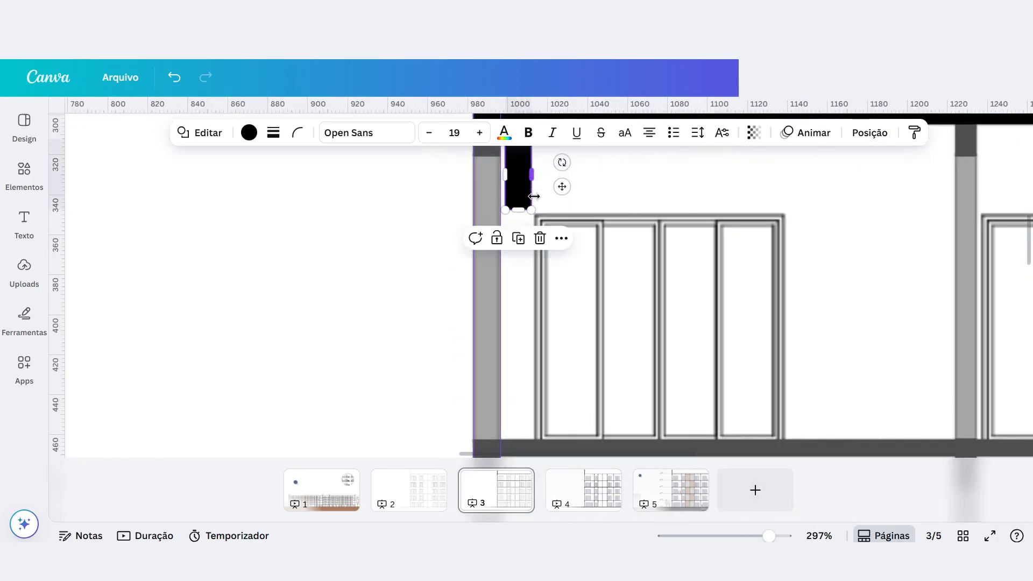
pyautogui.scroll(2, 516, 323)
pyautogui.moveTo(517, 301); pyautogui.dragTo(482, 237)
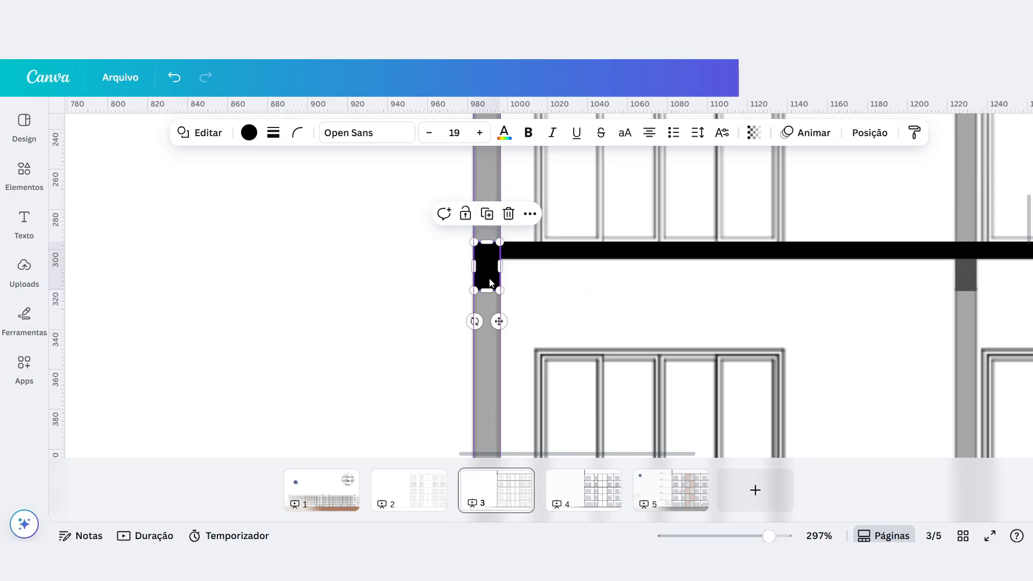
# Duplicate the block onto the second column's junction with the second slab and narrow it to that column's width.
pyautogui.hotkey('ctrl', 'd')
pyautogui.moveTo(525, 294); pyautogui.dragTo(968, 260)
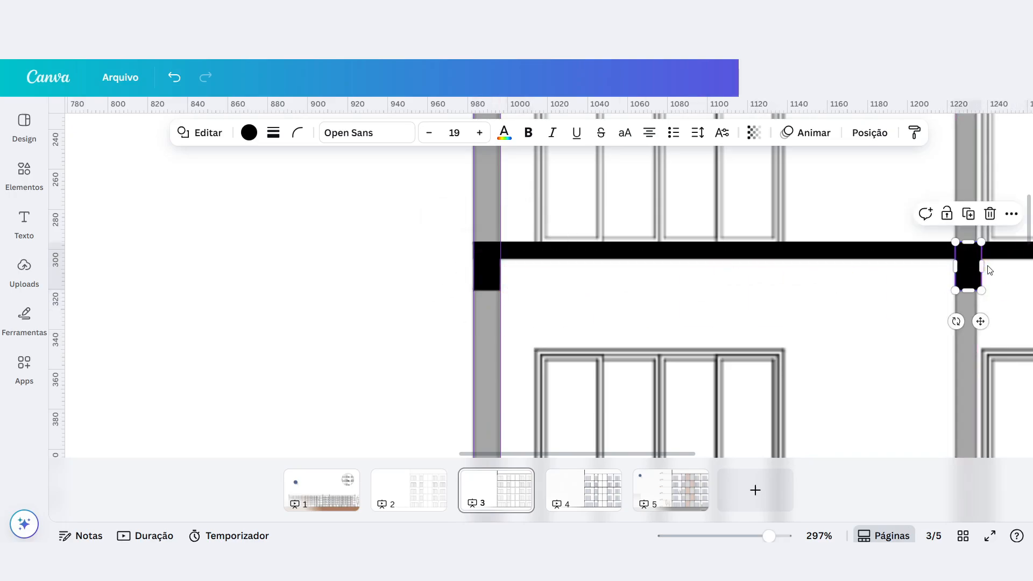
pyautogui.keyDown('shift'); pyautogui.click(978, 266); pyautogui.keyUp('shift')
pyautogui.click(979, 271)
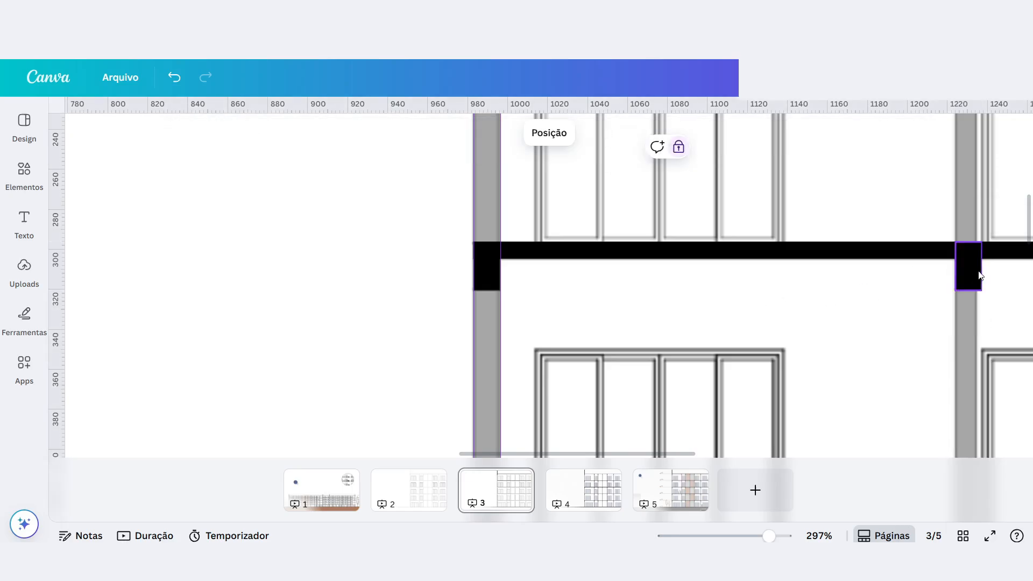
pyautogui.click(975, 272)
pyautogui.moveTo(982, 266); pyautogui.dragTo(976, 266)
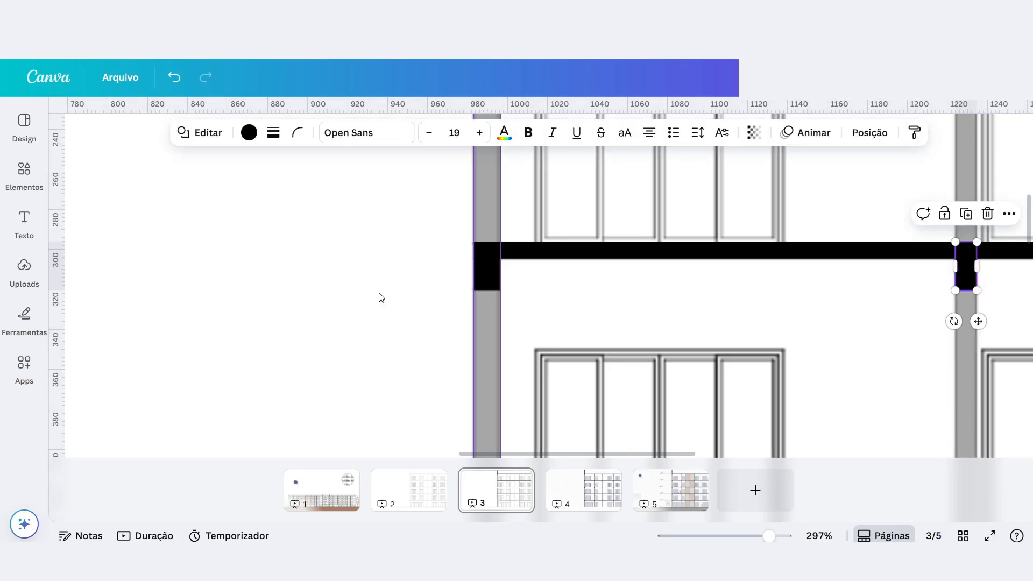
# Place a copy of the semi-transparent grey column strip below the second column's black block and narrow it to the column's width.
pyautogui.scroll(-5, 364, 299)
pyautogui.scroll(-4, 733, 288)
pyautogui.scroll(5, 765, 286)
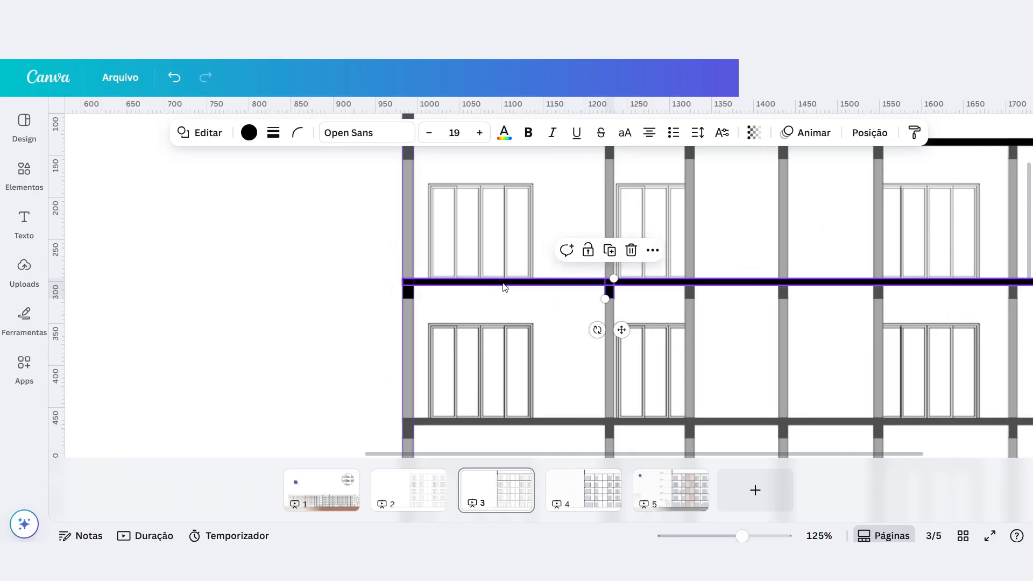
pyautogui.scroll(4, 392, 230)
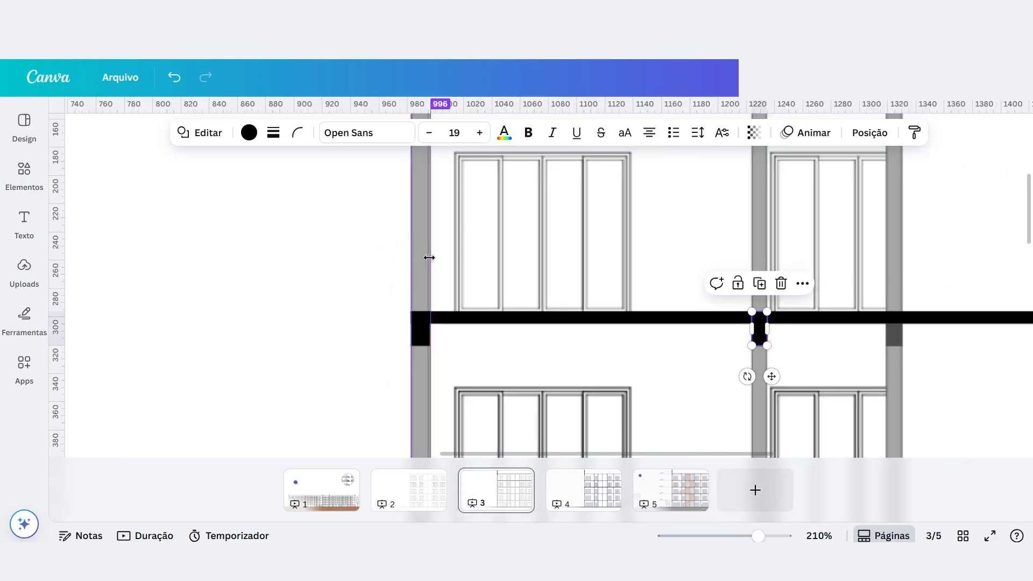
pyautogui.click(412, 247)
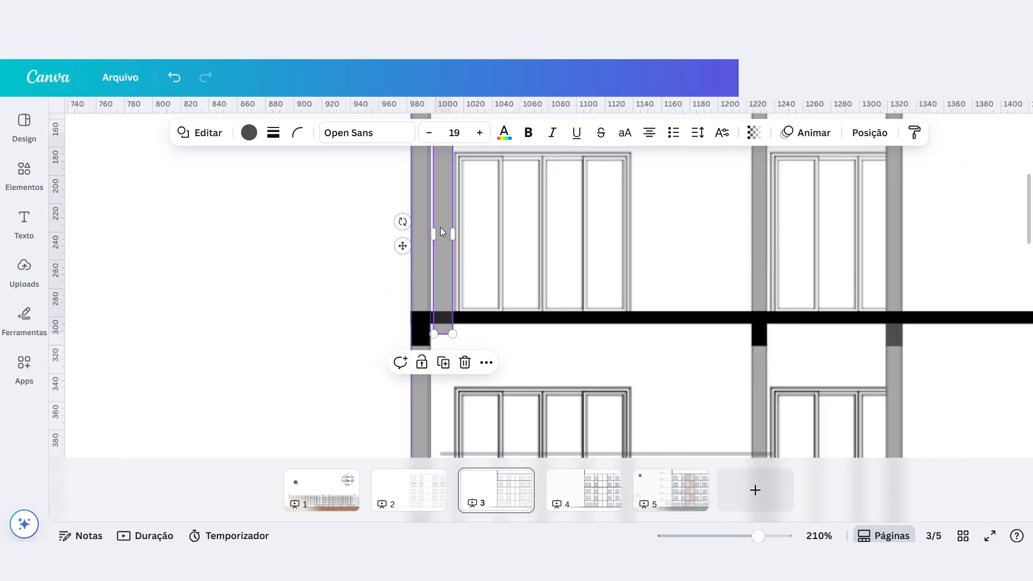
pyautogui.hotkey('ctrl', 'v')
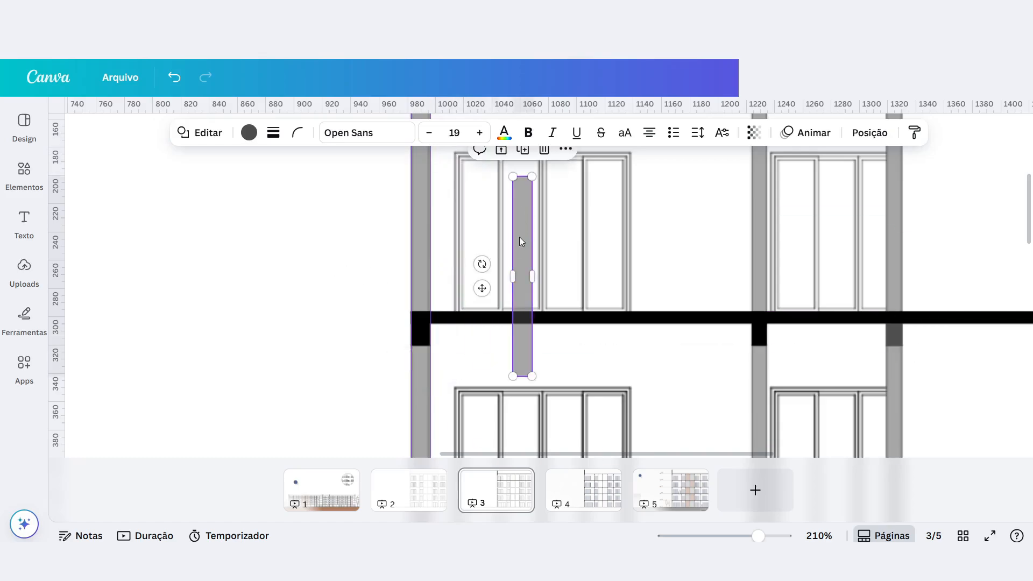
pyautogui.click(753, 132)
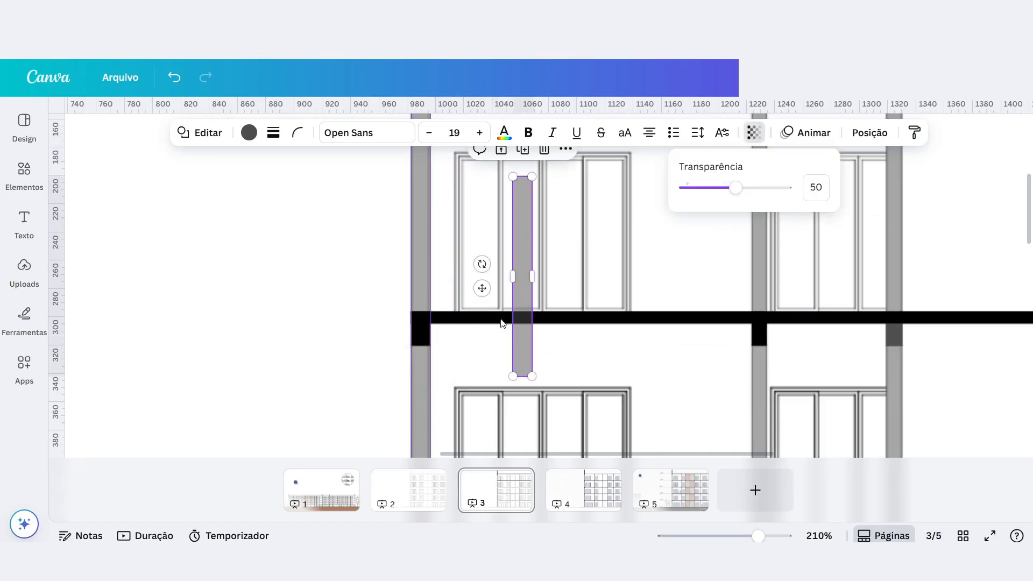
pyautogui.moveTo(526, 237); pyautogui.dragTo(759, 397)
pyautogui.scroll(5, 773, 377)
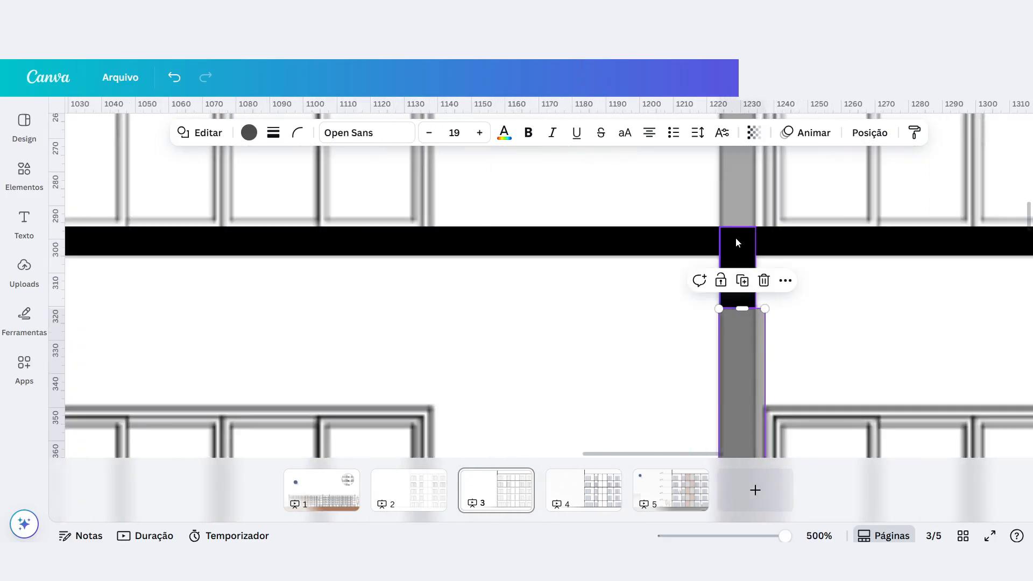
pyautogui.moveTo(764, 355); pyautogui.dragTo(756, 354)
# Delete the grey column strip and the two black blocks under the second slab.
pyautogui.scroll(-3, 609, 360)
pyautogui.press('Delete')
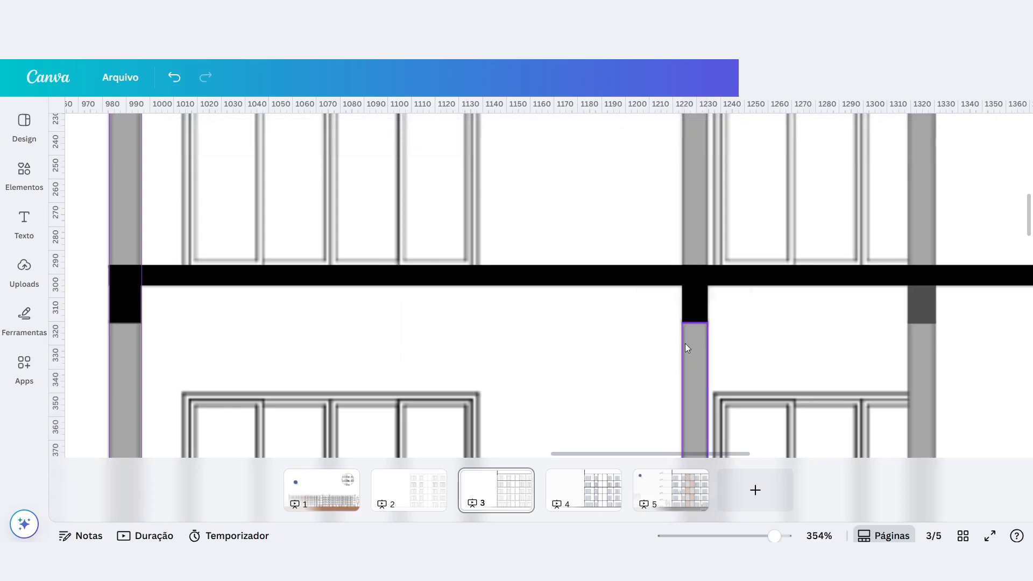
pyautogui.click(688, 301)
pyautogui.keyDown('shift'); pyautogui.click(117, 298); pyautogui.keyUp('shift')
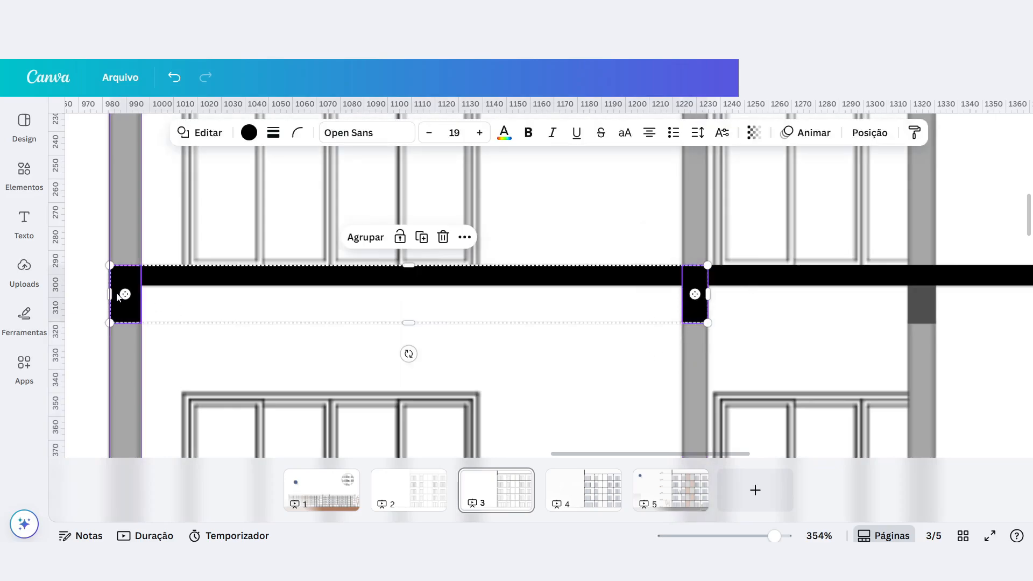
pyautogui.press('Delete')
# Delete the black bars covering the second slab and the top slab.
pyautogui.click(380, 279)
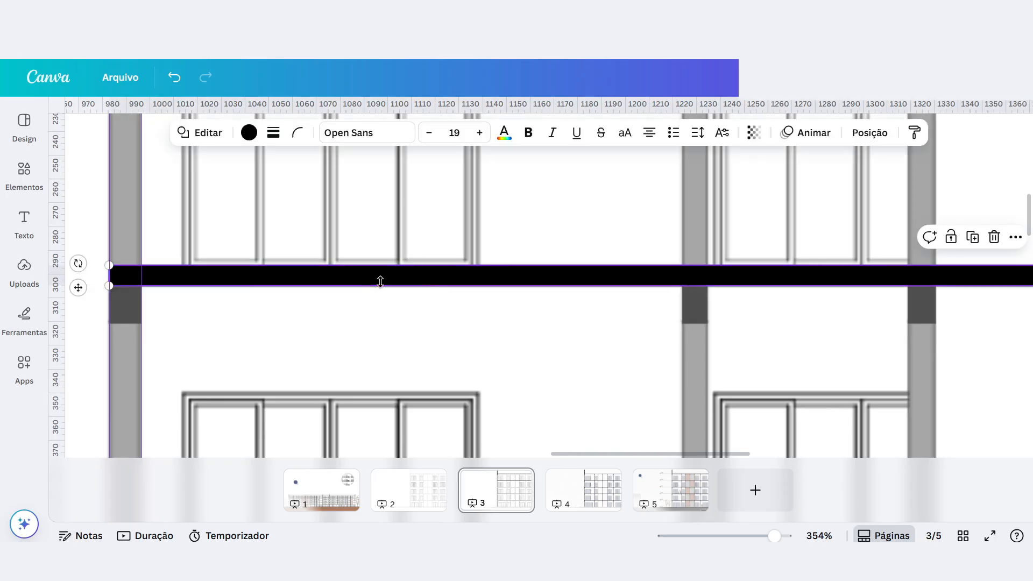
pyautogui.press('Escape')
pyautogui.scroll(-5, 415, 364)
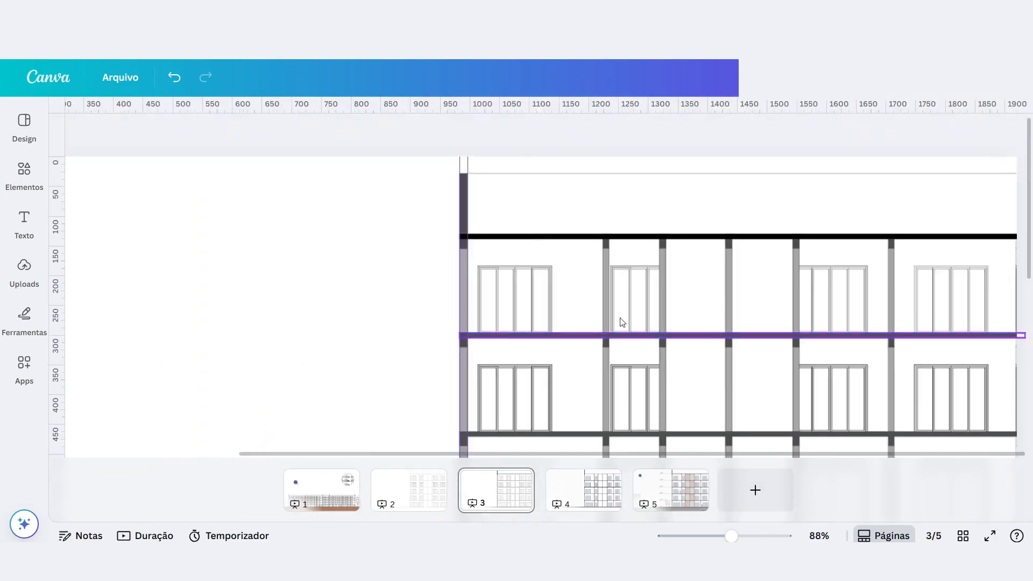
pyautogui.click(768, 237)
pyautogui.press('Delete')
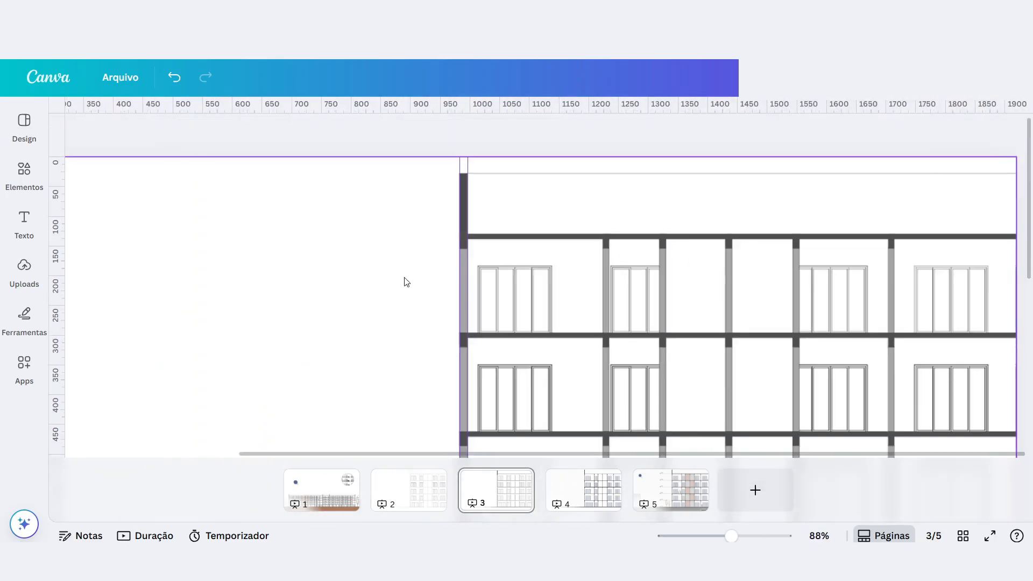
# Examine the facade's repeating slabs, columns and windows across all floors of the page.
pyautogui.scroll(-3, 346, 253)
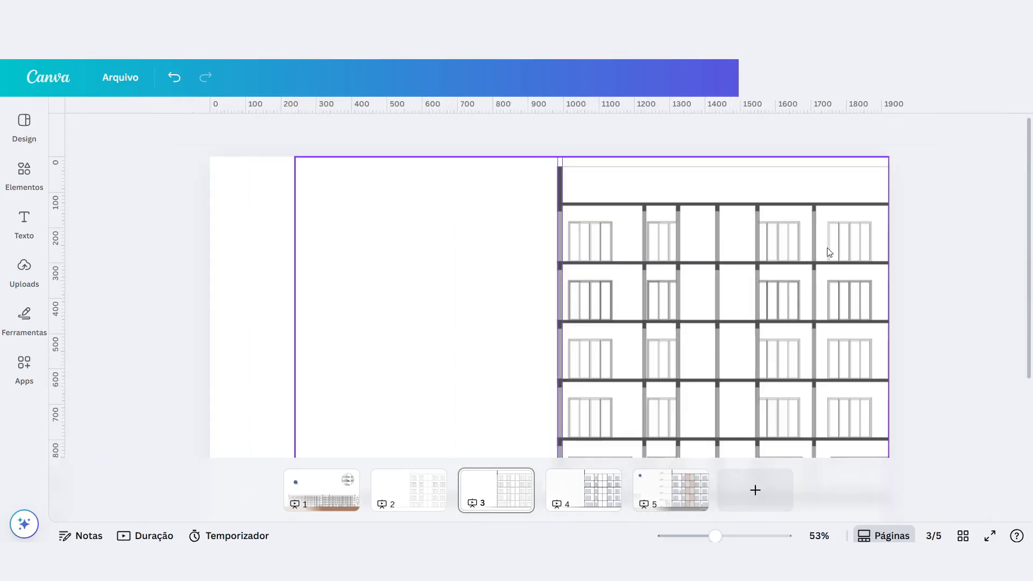
pyautogui.scroll(3, 828, 252)
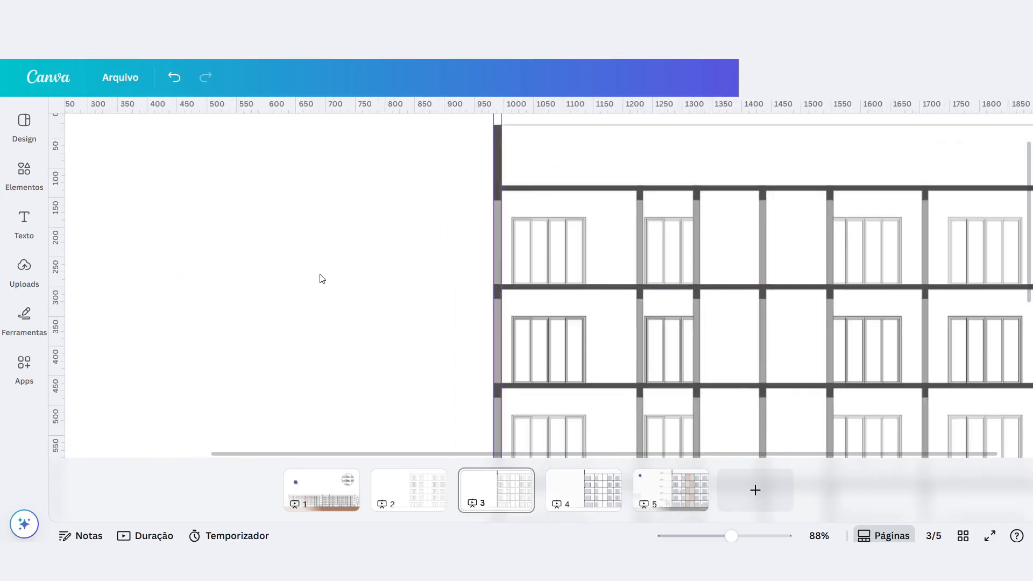
pyautogui.scroll(-3, 322, 278)
pyautogui.scroll(3, 963, 225)
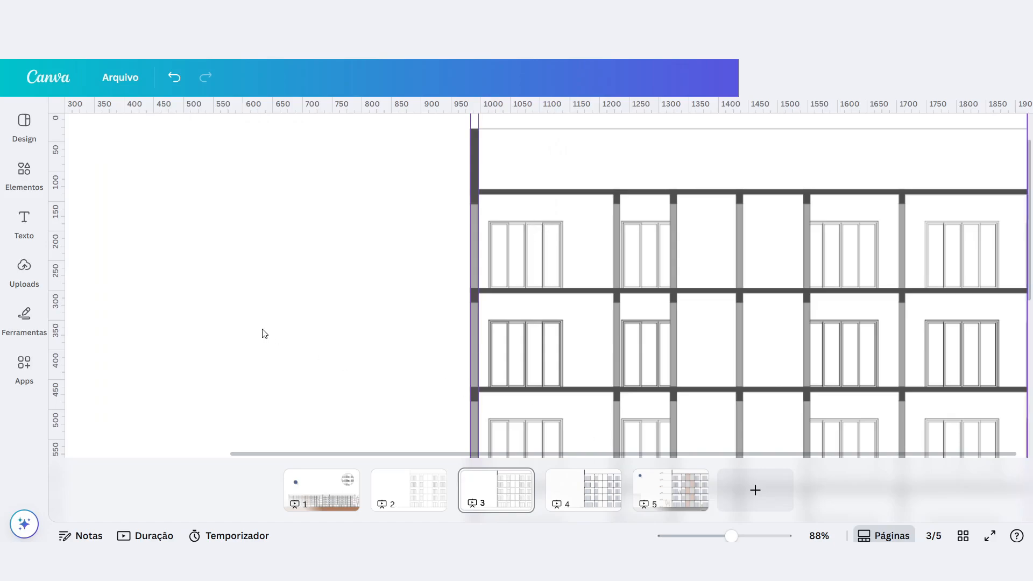
pyautogui.click(234, 292)
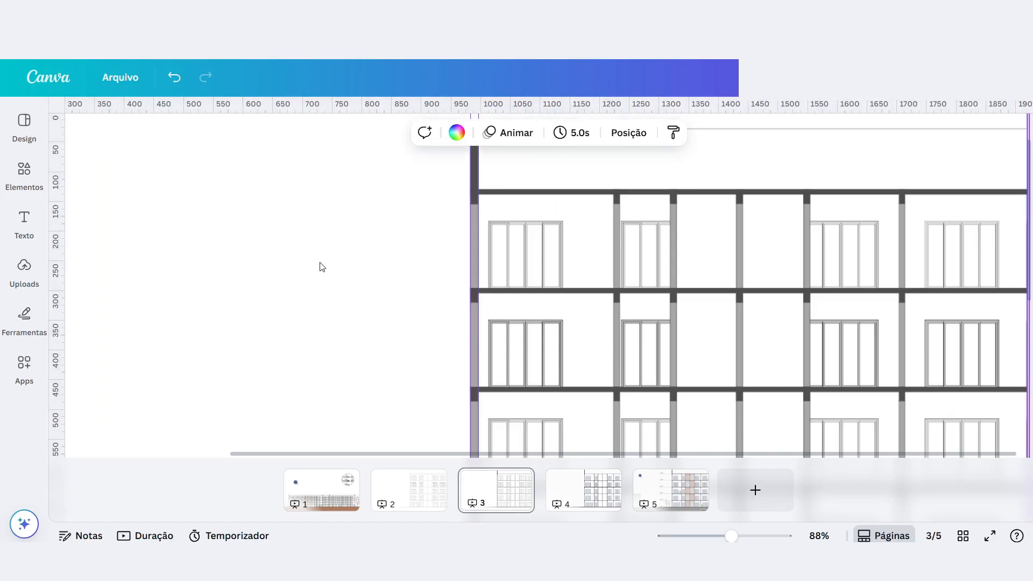
pyautogui.keyDown('ctrl'); pyautogui.scroll(-5, 337, 263); pyautogui.keyUp('ctrl')
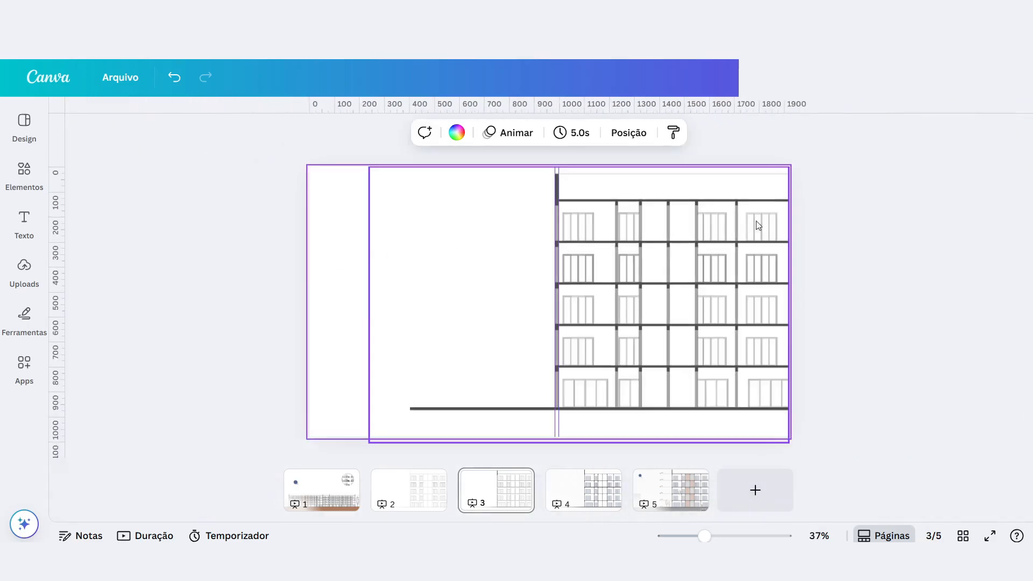
pyautogui.keyDown('ctrl'); pyautogui.scroll(3, 834, 242); pyautogui.keyUp('ctrl')
pyautogui.keyDown('ctrl'); pyautogui.scroll(3, 602, 297); pyautogui.keyUp('ctrl')
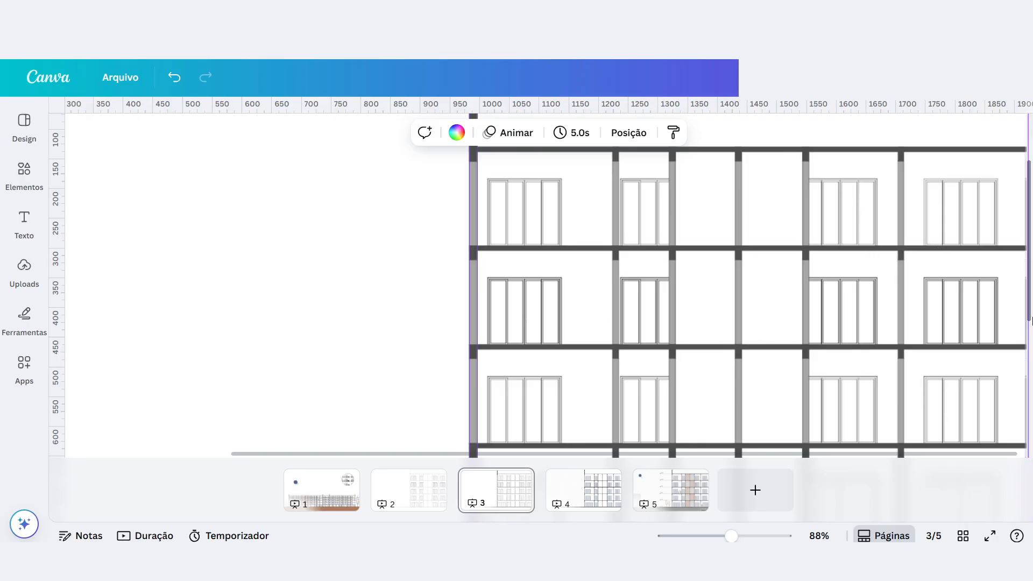
pyautogui.scroll(-3, 333, 285)
pyautogui.scroll(-1, 998, 297)
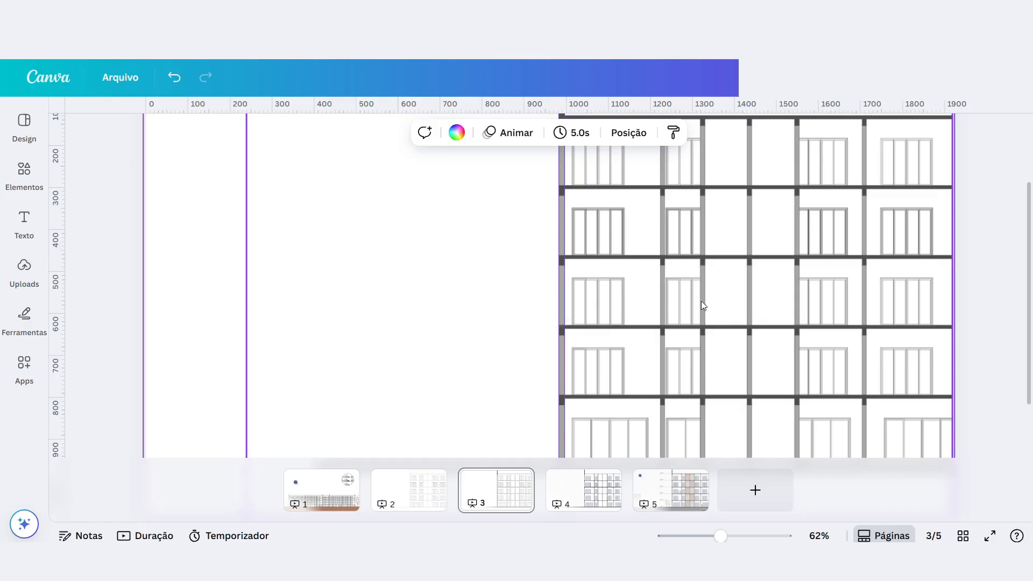
pyautogui.scroll(2, 668, 263)
pyautogui.scroll(1, 600, 238)
pyautogui.scroll(3, 966, 224)
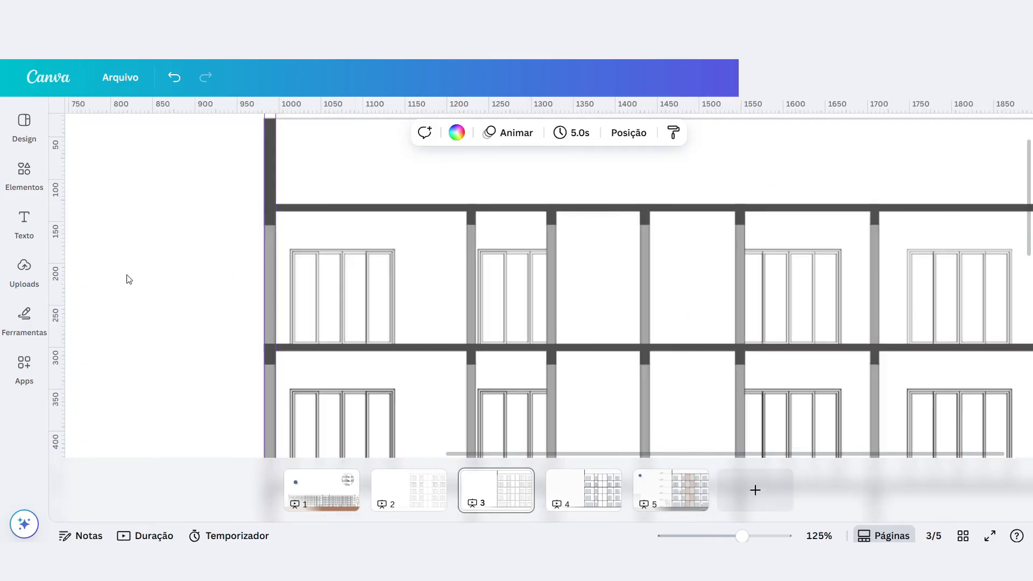
# Select the top floor's slab bar and column strips together and group them into one element.
pyautogui.scroll(-2, 162, 222)
pyautogui.moveTo(393, 189)
pyautogui.mouseDown()
pyautogui.moveTo(857, 300)
pyautogui.moveTo(1027, 307)
pyautogui.moveTo(882, 247)
pyautogui.moveTo(932, 286)
pyautogui.moveTo(546, 258)
pyautogui.moveTo(395, 223)
pyautogui.moveTo(387, 197)
pyautogui.moveTo(925, 262)
pyautogui.moveTo(1015, 299)
pyautogui.moveTo(901, 302)
pyautogui.mouseUp()
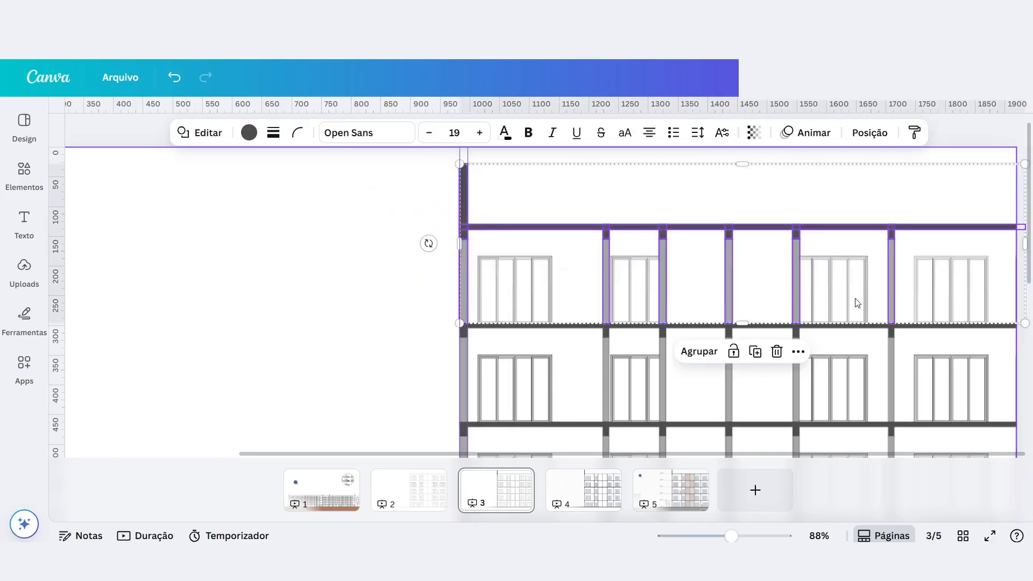
pyautogui.click(697, 351)
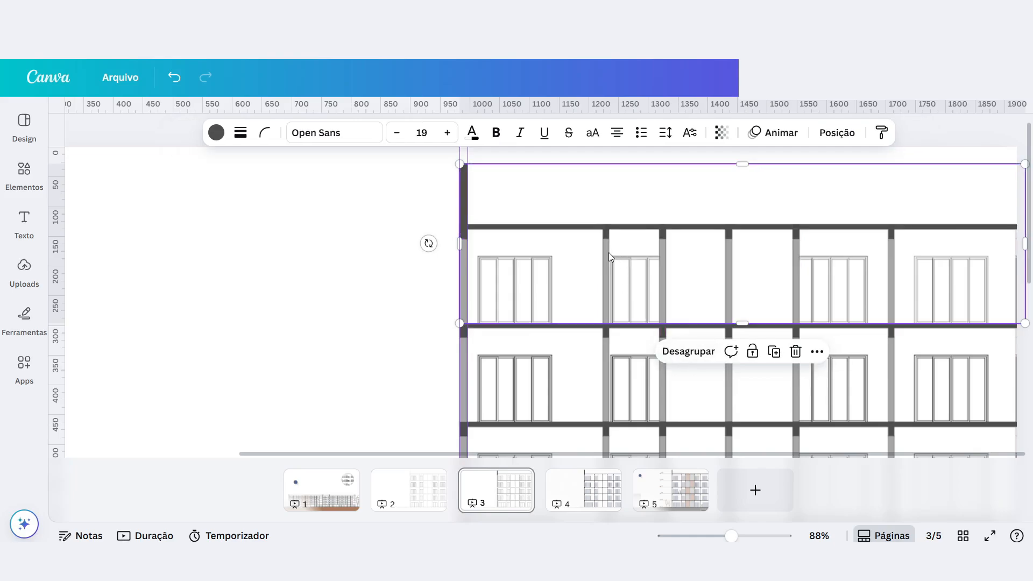
pyautogui.moveTo(606, 251)
pyautogui.mouseDown()
pyautogui.moveTo(518, 251)
pyautogui.moveTo(491, 270)
pyautogui.mouseUp()
pyautogui.hotkey('ctrl', 'z')
# Duplicate the grouped top-floor structure and align the copies with the slabs of the two floors below.
pyautogui.hotkey('ctrl', 'd')
pyautogui.moveTo(483, 238); pyautogui.dragTo(216, 285)
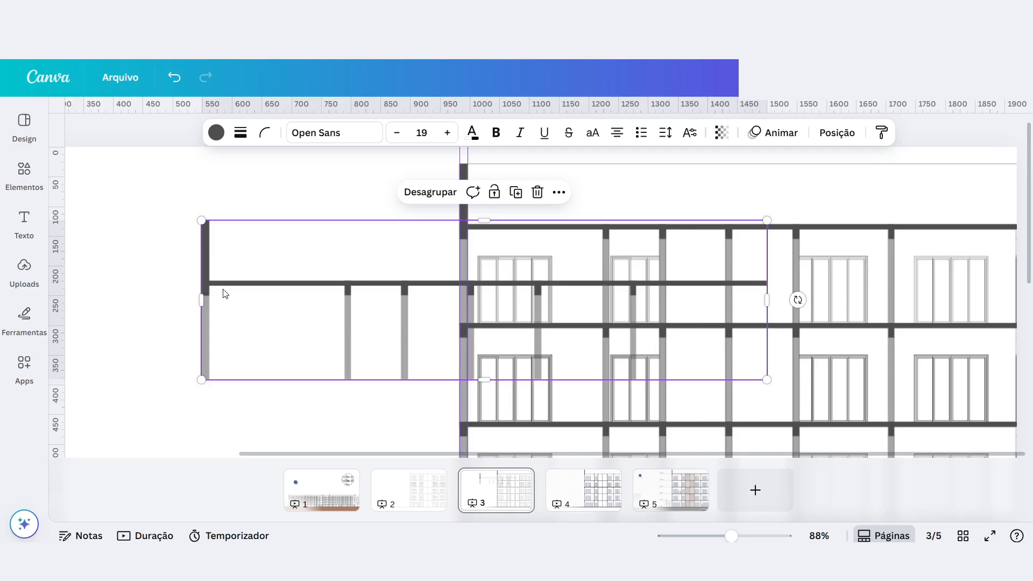
pyautogui.moveTo(208, 289)
pyautogui.mouseDown()
pyautogui.moveTo(322, 293)
pyautogui.moveTo(465, 327)
pyautogui.mouseUp()
pyautogui.scroll(-2, 465, 320)
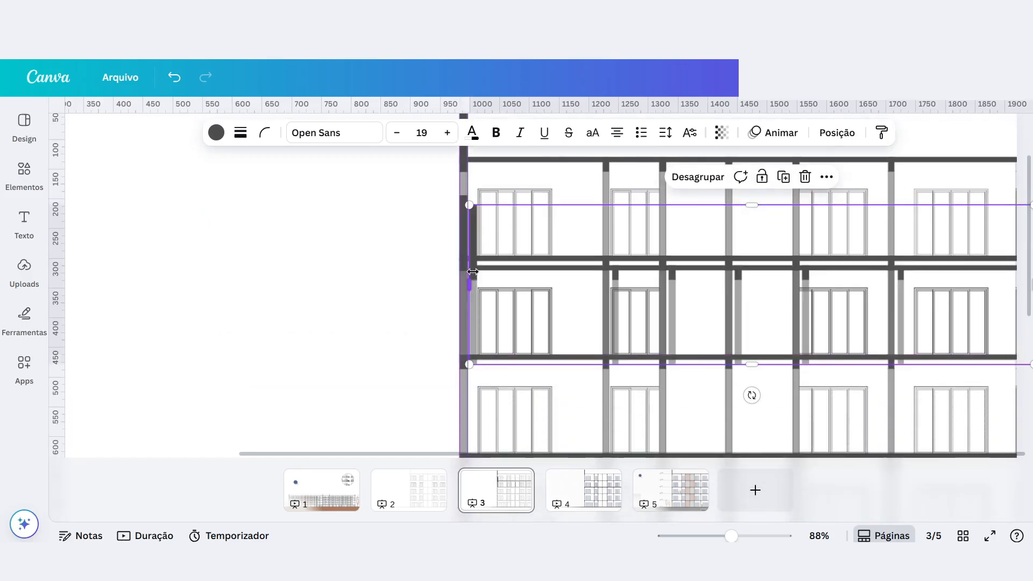
pyautogui.moveTo(484, 278)
pyautogui.mouseDown()
pyautogui.moveTo(449, 397)
pyautogui.moveTo(466, 392)
pyautogui.mouseUp()
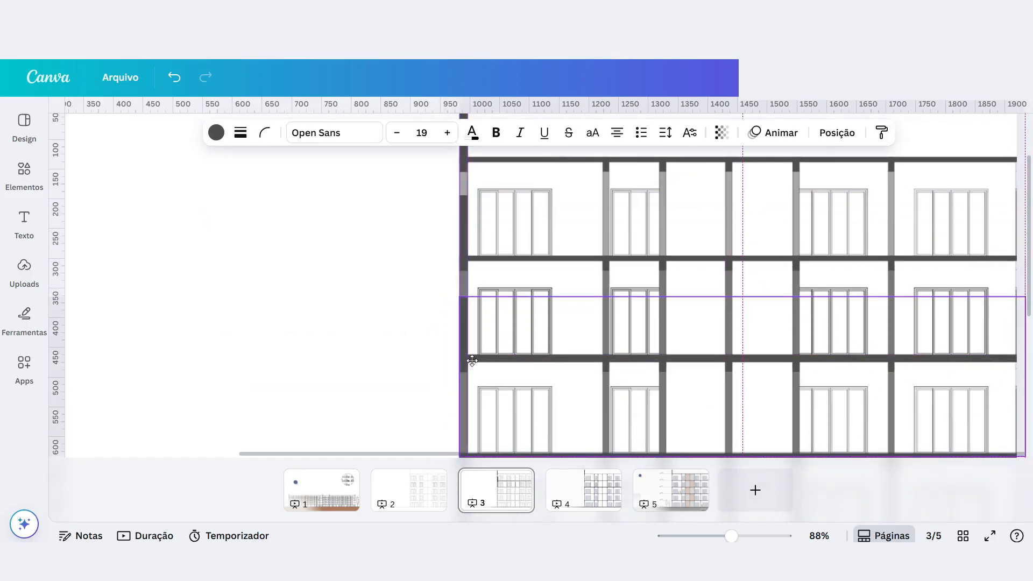
# Delete the copies of the grouped floor structure from the lower floors.
pyautogui.press('Delete')
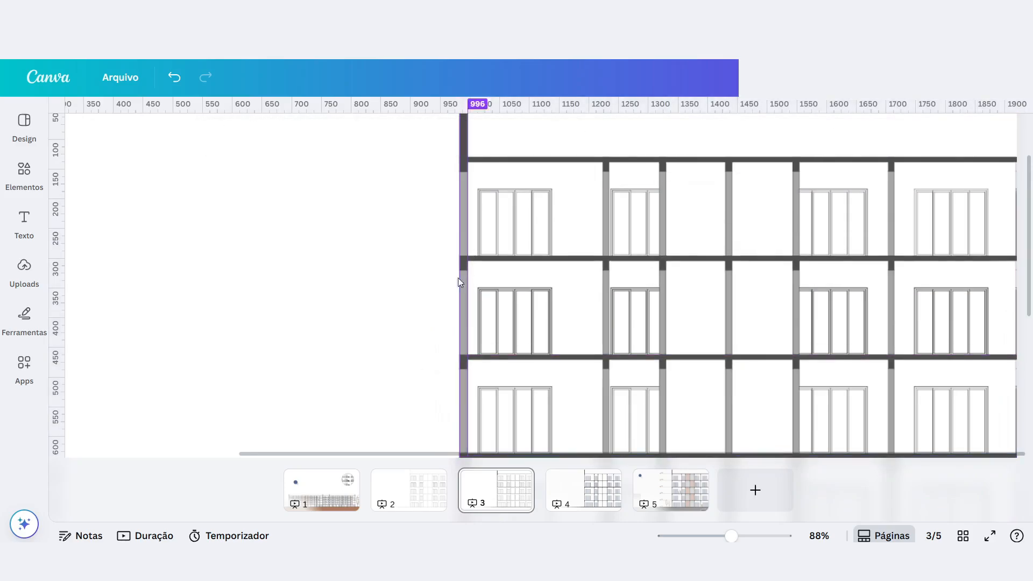
pyautogui.scroll(-3, 435, 288)
pyautogui.scroll(-5, 484, 306)
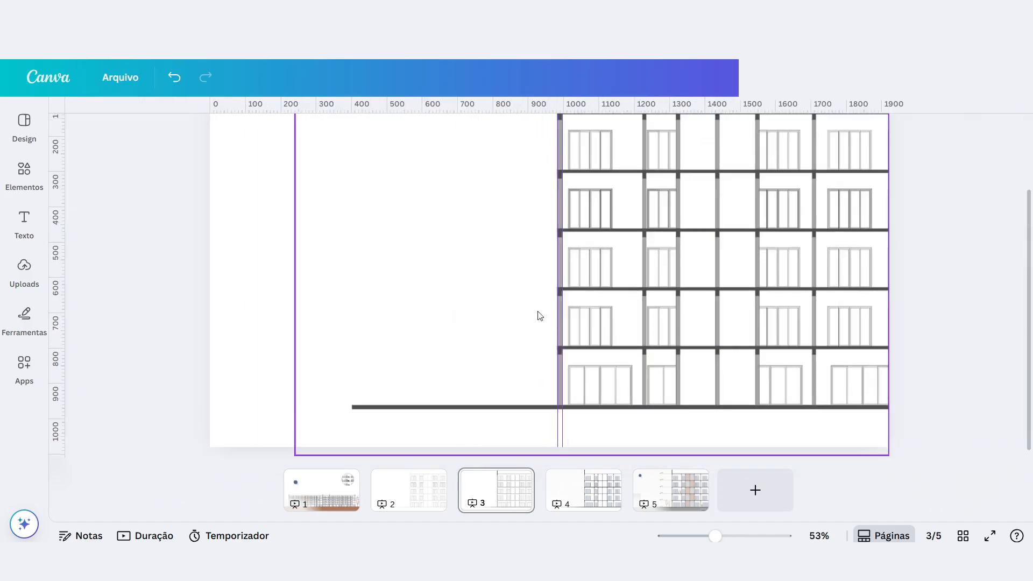
# Open page 4 and select the wall texture image behind the facade's columns and windows.
pyautogui.scroll(3, 591, 268)
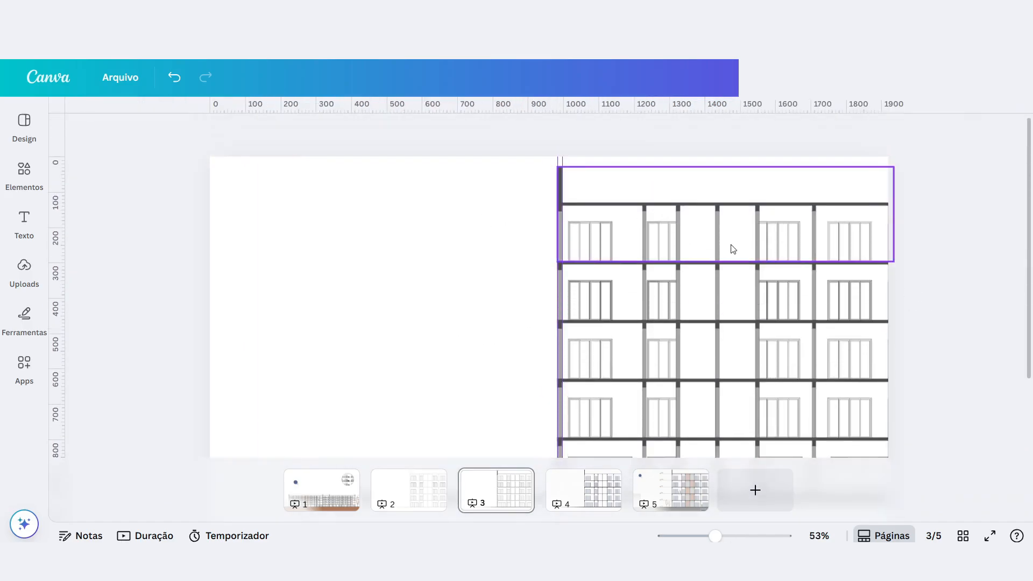
pyautogui.scroll(-2, 591, 269)
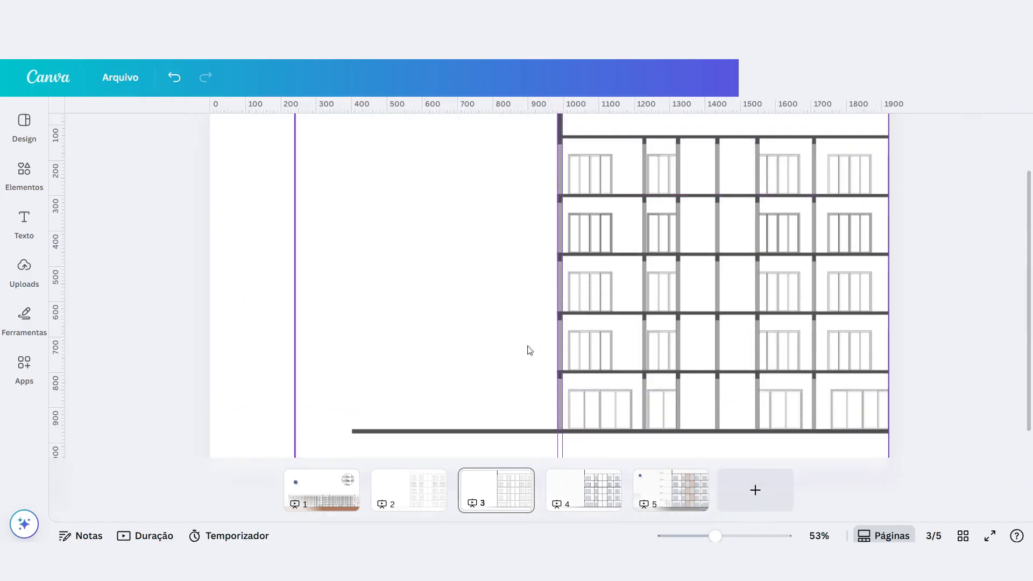
pyautogui.click(580, 487)
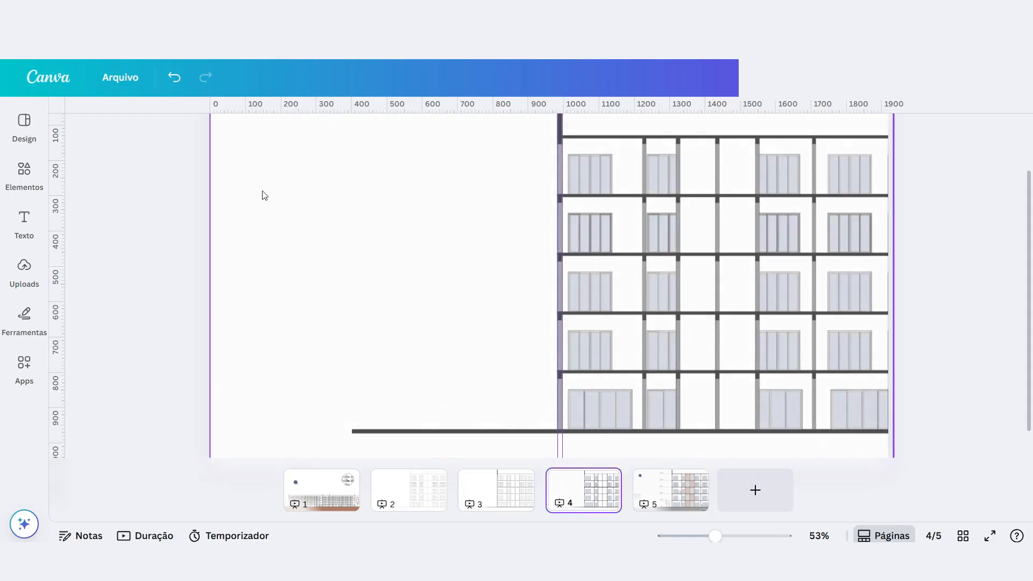
pyautogui.click(334, 204)
pyautogui.scroll(3, 767, 306)
pyautogui.scroll(3, 814, 292)
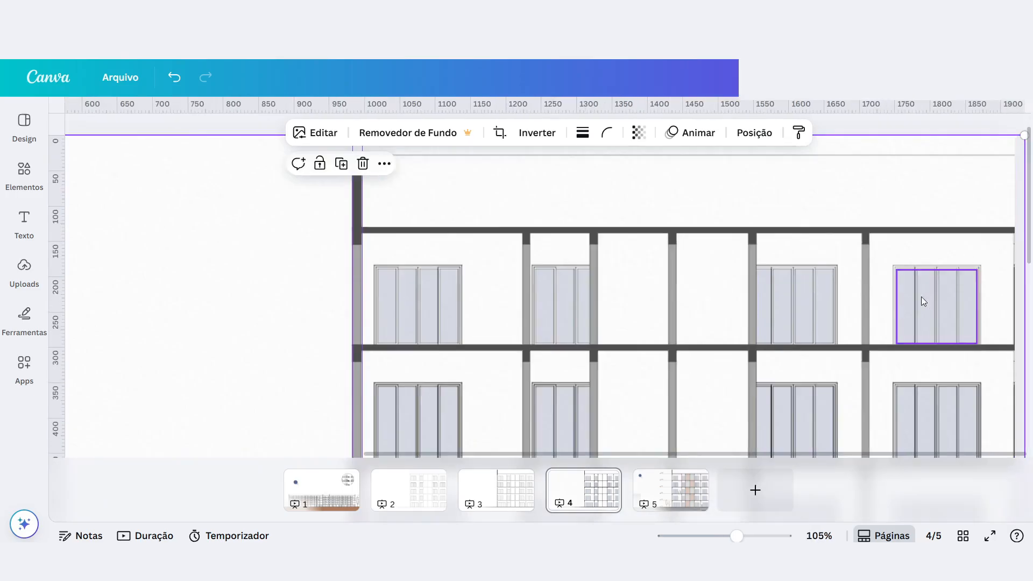
# Select the top floor's window glass shapes together and examine the glass on the floors below.
pyautogui.click(461, 295)
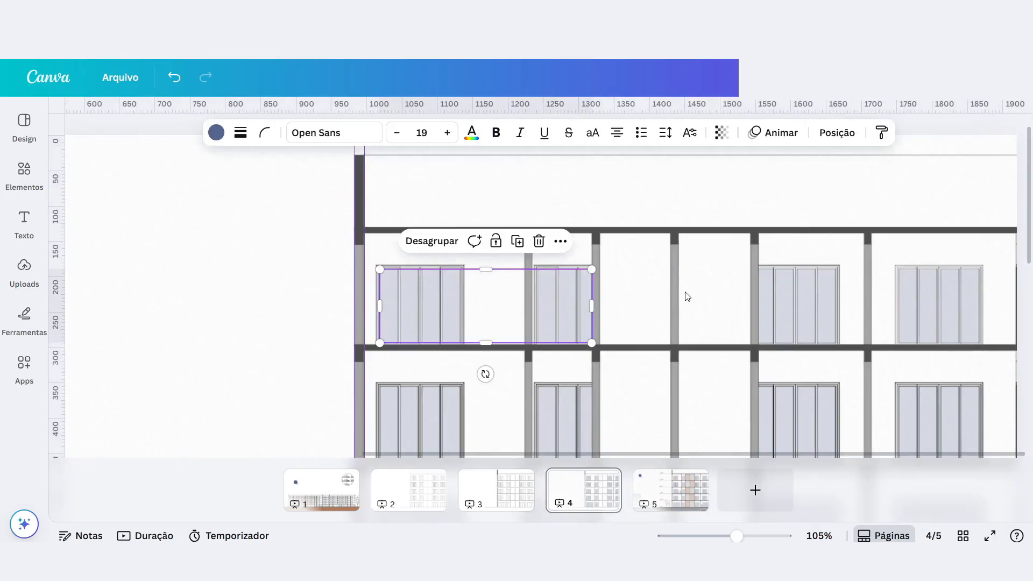
pyautogui.keyDown('shift'); pyautogui.click(790, 295); pyautogui.keyUp('shift')
pyautogui.keyDown('shift'); pyautogui.click(935, 294); pyautogui.keyUp('shift')
pyautogui.scroll(-4, 669, 290)
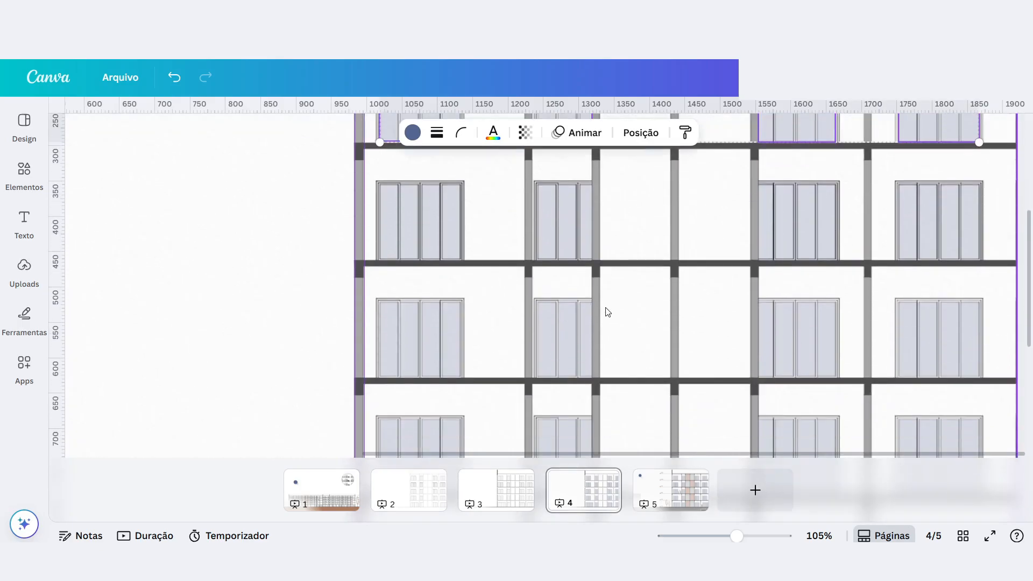
pyautogui.scroll(2, 405, 168)
pyautogui.scroll(1, 404, 165)
# Select the locked wall texture and examine it closely around the first top-floor window.
pyautogui.scroll(4, 402, 242)
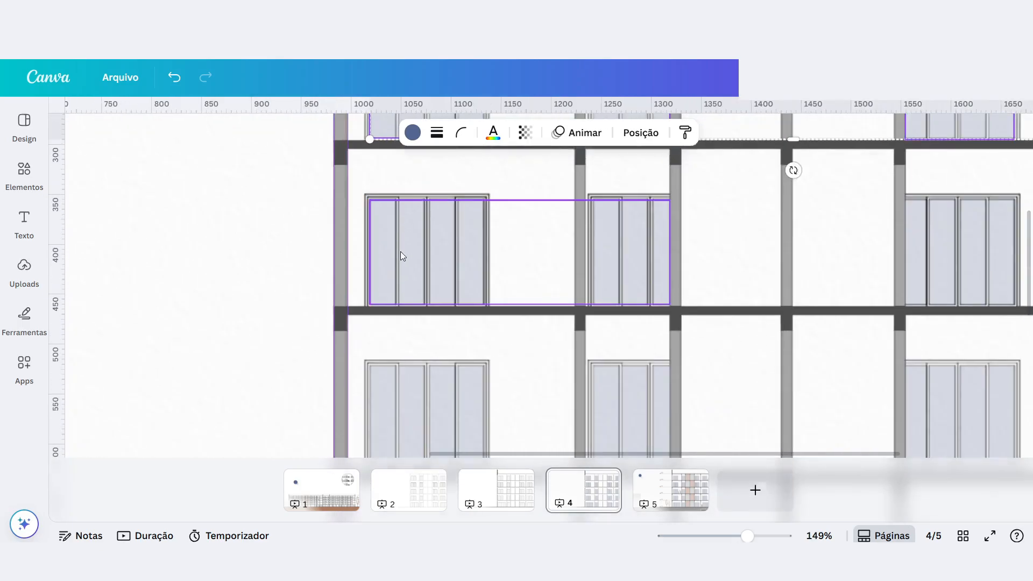
pyautogui.scroll(2, 350, 272)
pyautogui.click(250, 262)
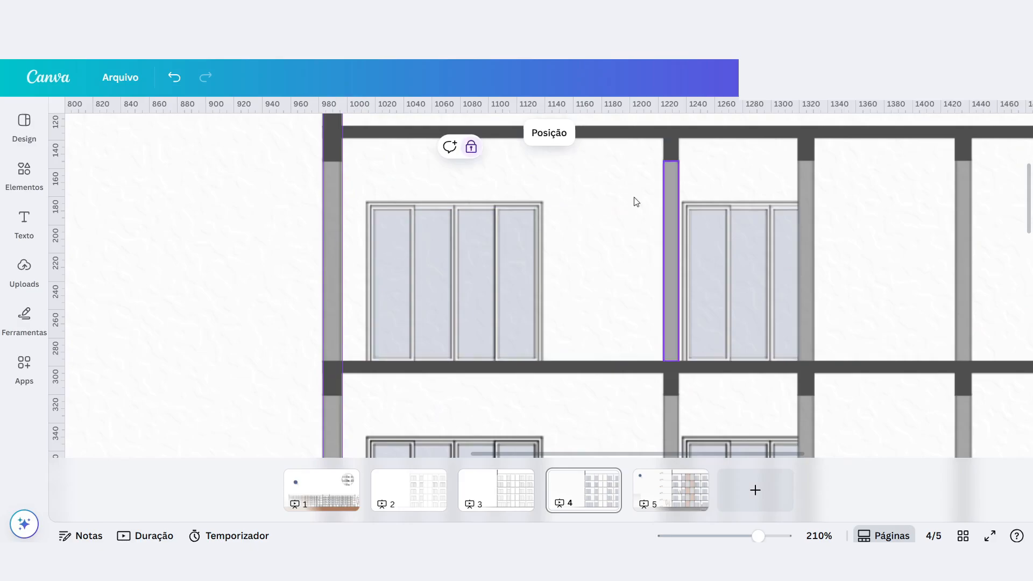
pyautogui.scroll(2, 422, 219)
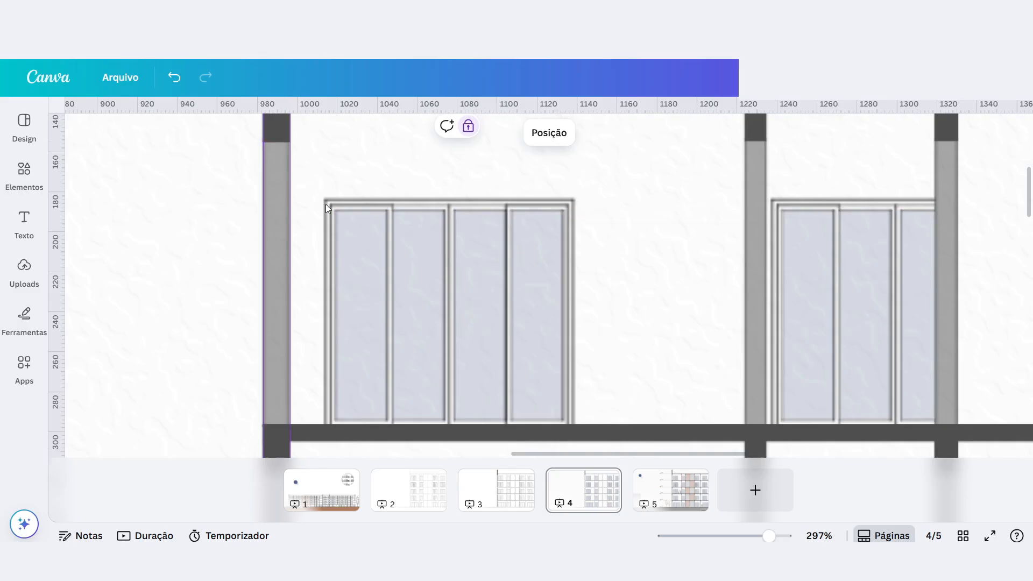
pyautogui.scroll(3, 325, 204)
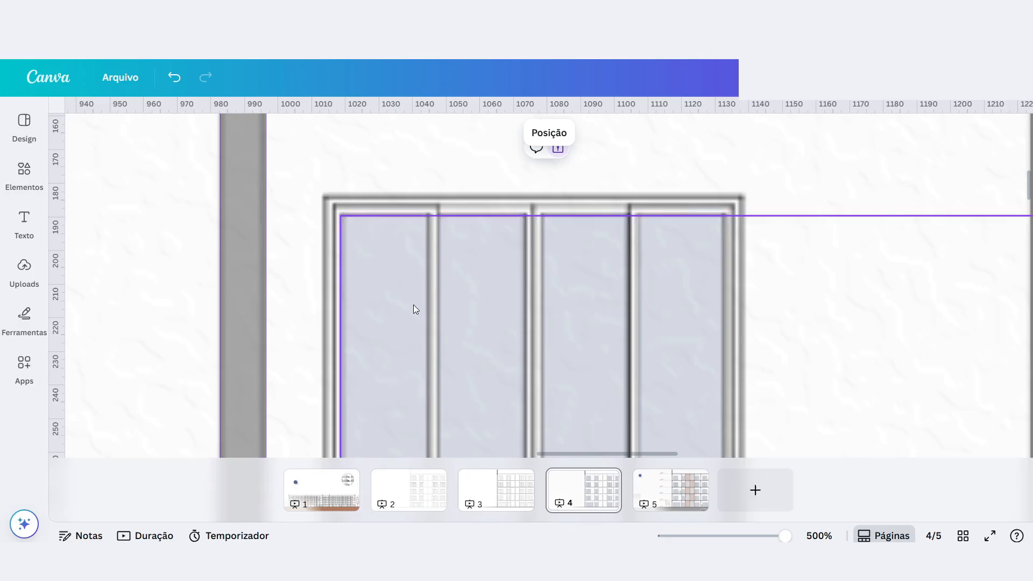
pyautogui.scroll(-8, 647, 413)
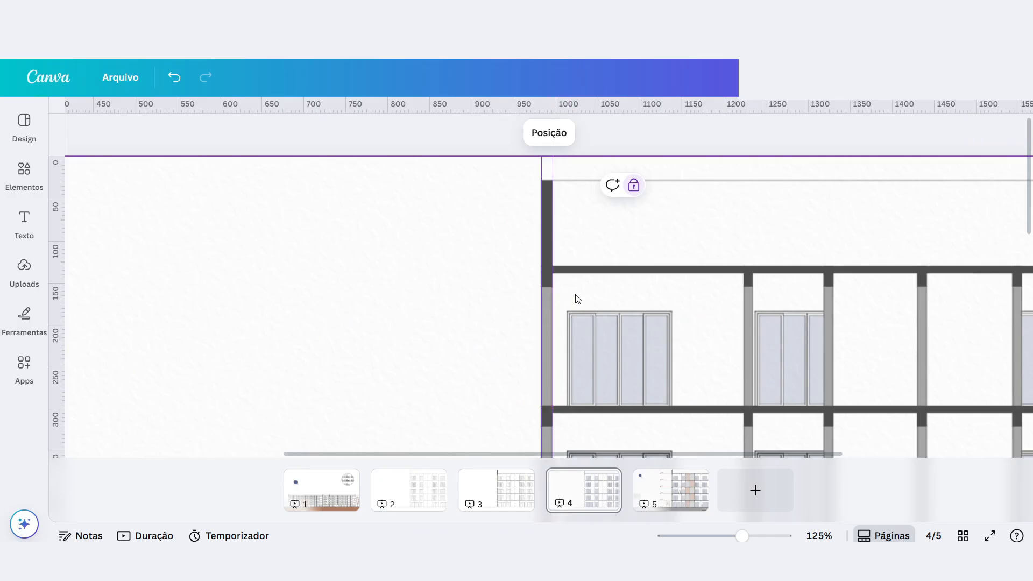
# Open page 1 and examine the texture, window glass and coloured panels of the finished long facade.
pyautogui.click(328, 503)
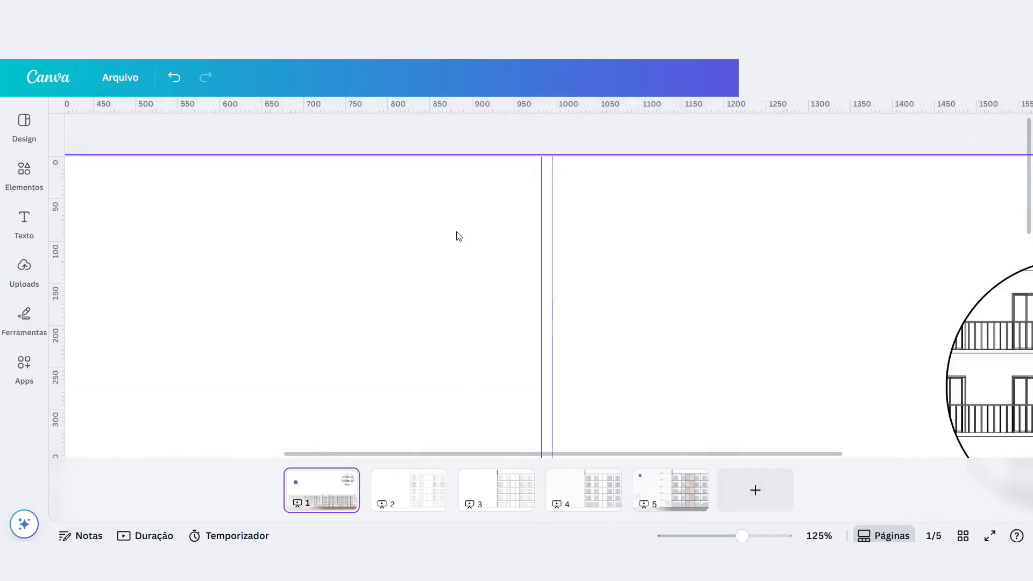
pyautogui.scroll(-4, 457, 237)
pyautogui.scroll(5, 442, 288)
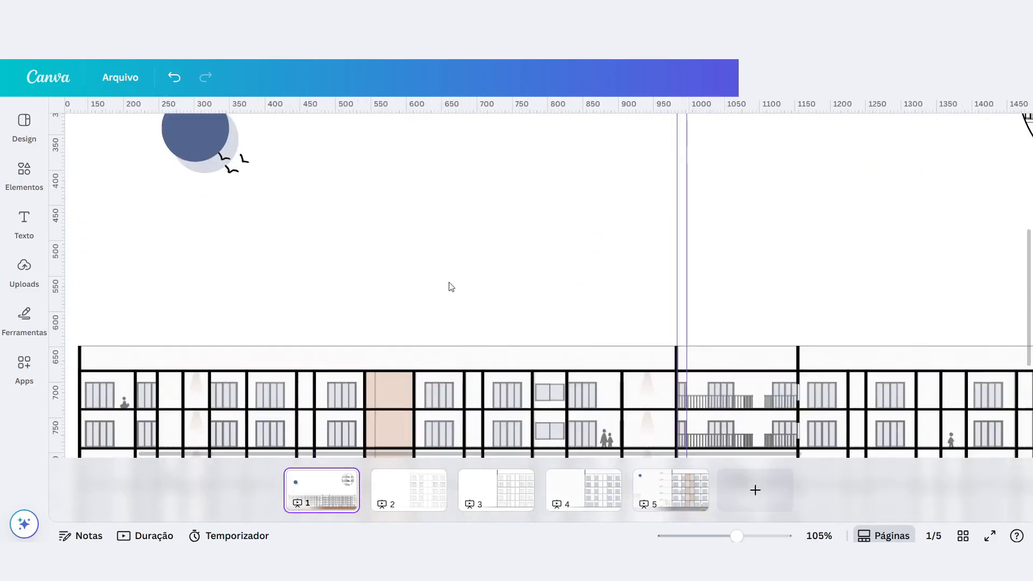
pyautogui.scroll(-4, 444, 287)
pyautogui.scroll(5, 238, 300)
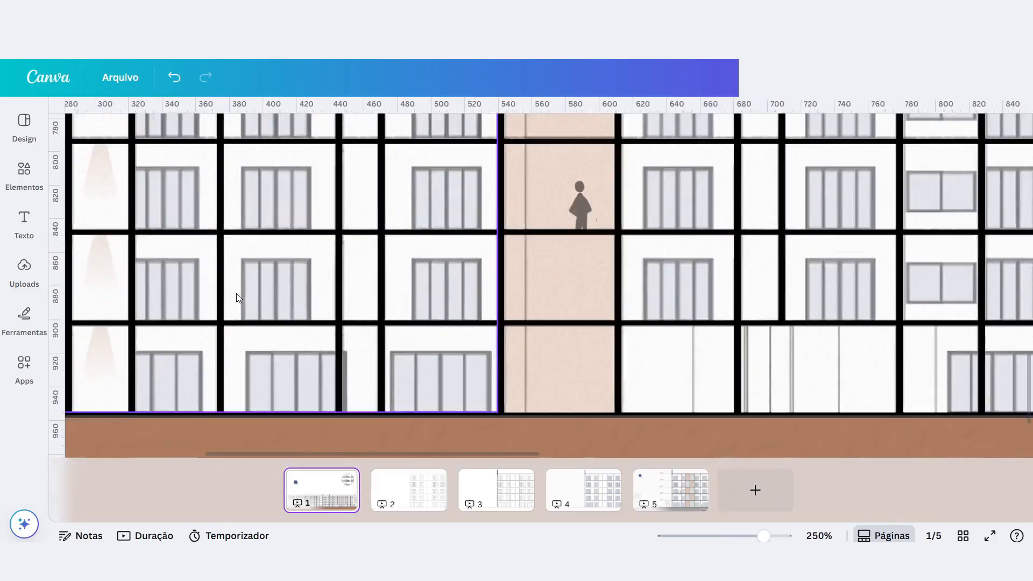
pyautogui.scroll(4, 239, 300)
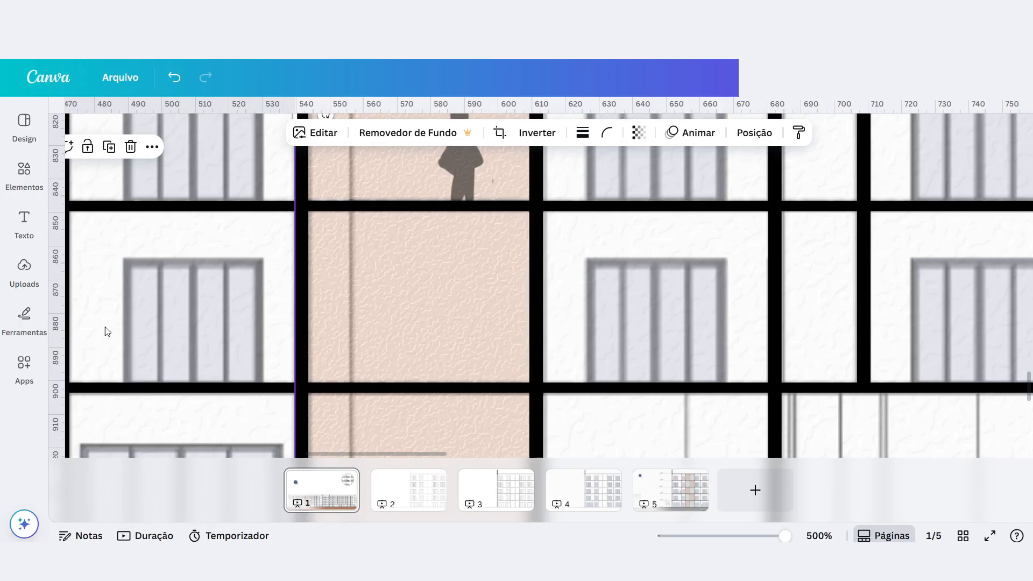
pyautogui.scroll(-6, 430, 299)
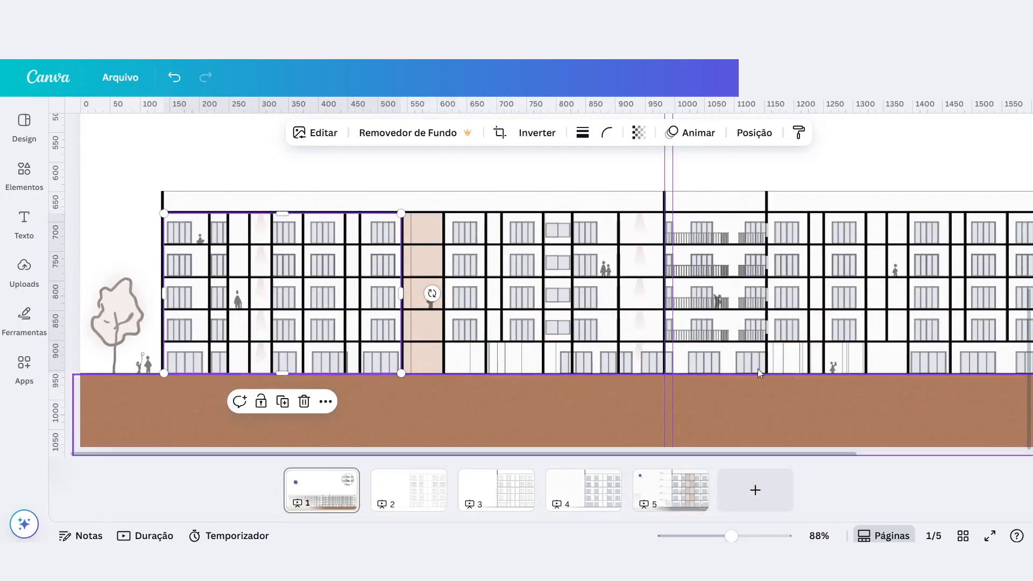
pyautogui.scroll(-3, 773, 379)
# Return to page 4 and select the glass group in the top floor's first two windows.
pyautogui.click(583, 491)
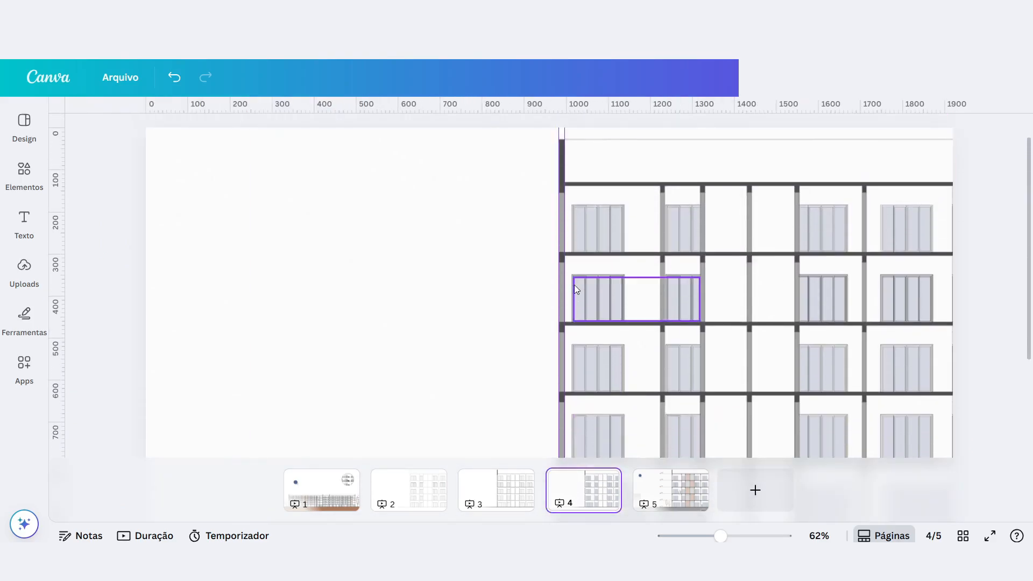
pyautogui.scroll(6, 598, 224)
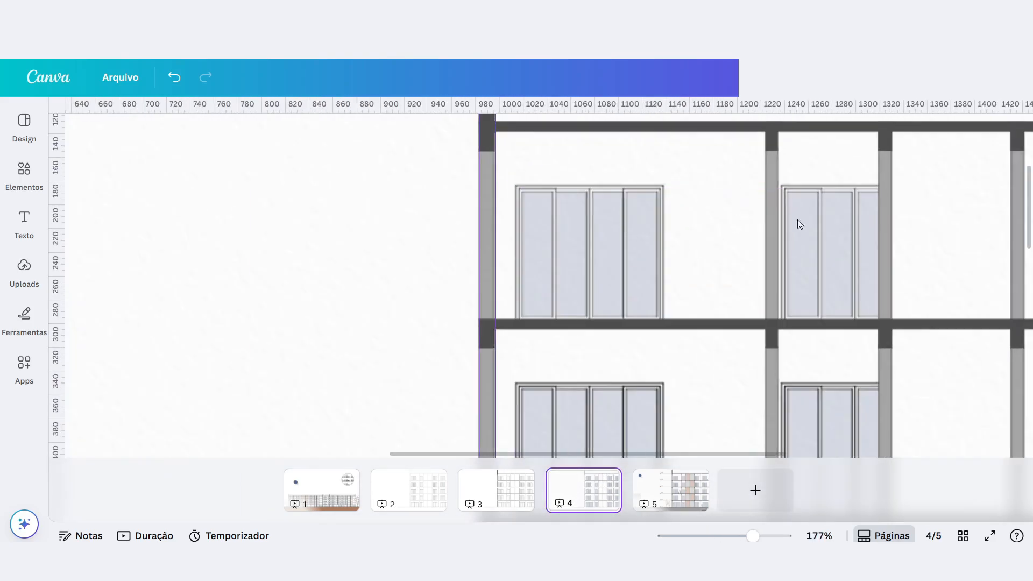
pyautogui.click(579, 220)
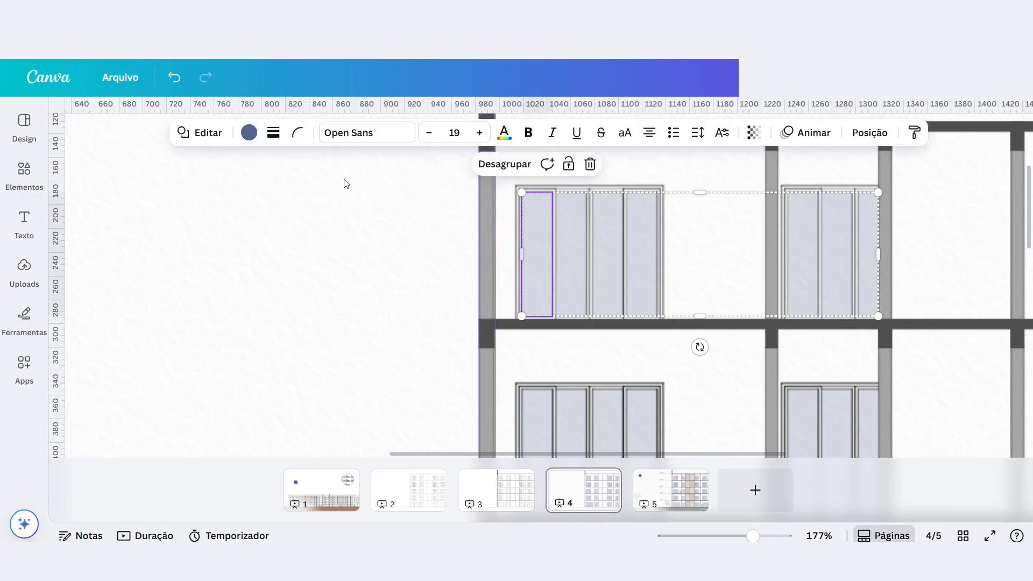
# Add a rectangle in the blank area beside the facade and shrink it to about 74 by 144 px.
pyautogui.click(267, 285)
pyautogui.press('r')
pyautogui.keyDown('ctrl'); pyautogui.scroll(-5, 616, 289); pyautogui.keyUp('ctrl')
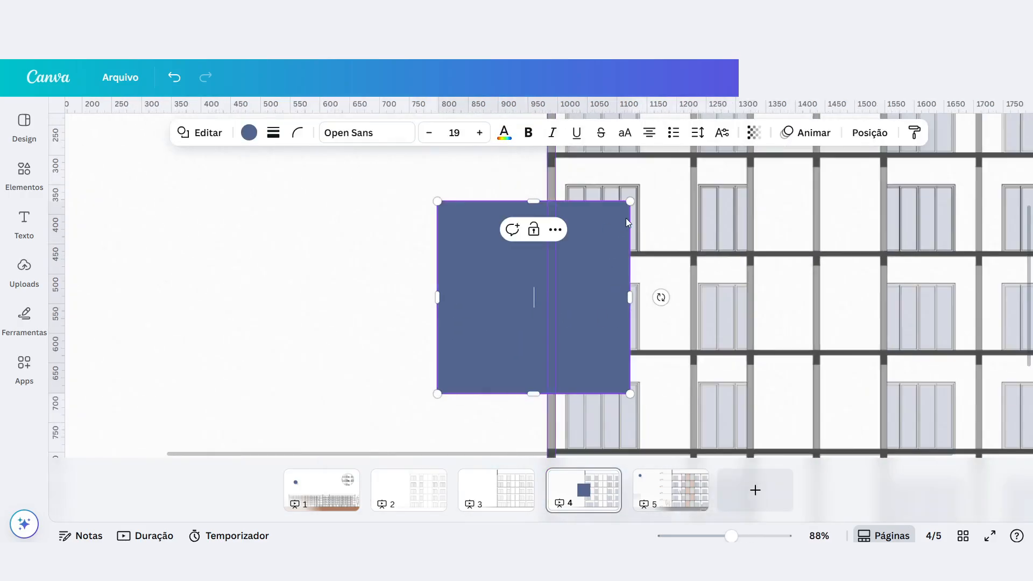
pyautogui.moveTo(629, 200); pyautogui.dragTo(484, 306)
pyautogui.keyDown('ctrl'); pyautogui.scroll(4, 478, 338); pyautogui.keyUp('ctrl')
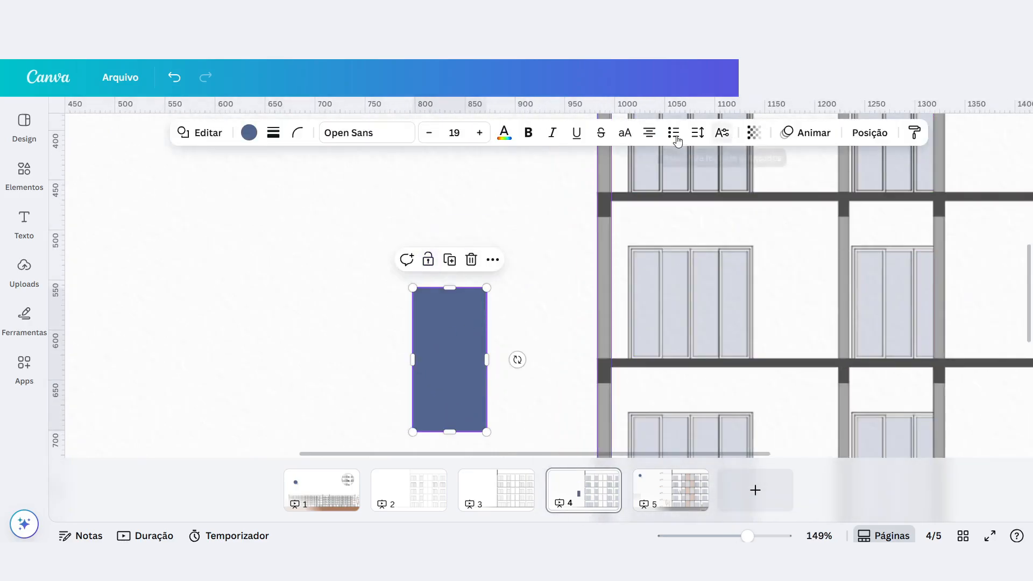
# Set the blue rectangle's transparency to 85.
pyautogui.click(754, 133)
pyautogui.moveTo(723, 188); pyautogui.dragTo(773, 188)
pyautogui.scroll(3, 462, 355)
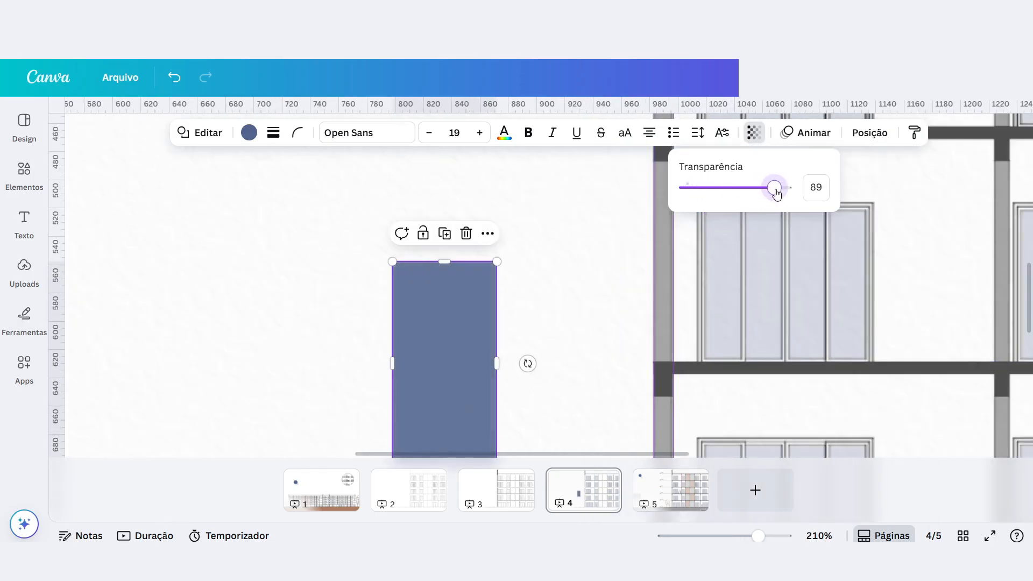
pyautogui.scroll(-2, 443, 328)
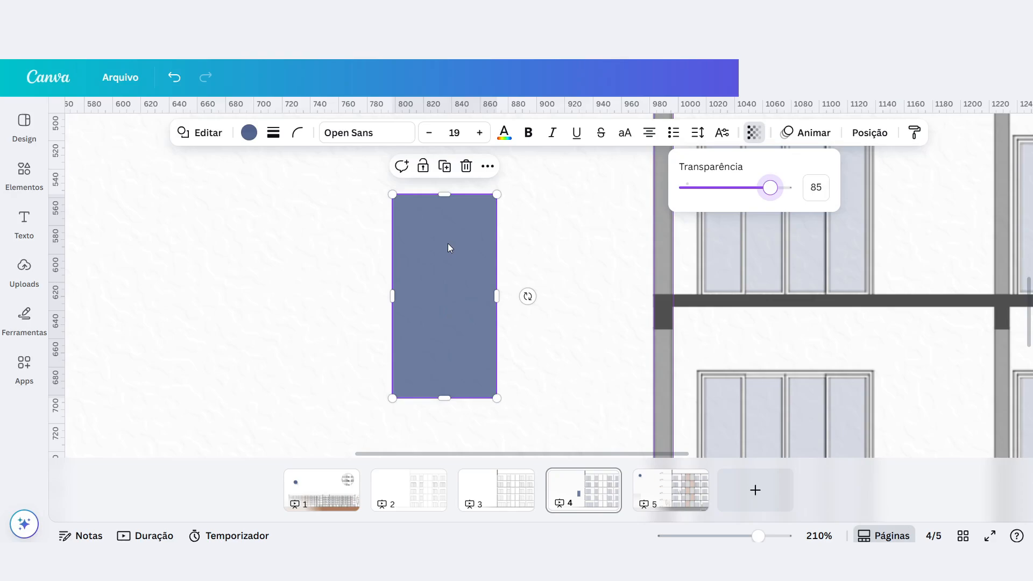
# Change the rectangle's fill from the solid blue to a gradient.
pyautogui.click(248, 134)
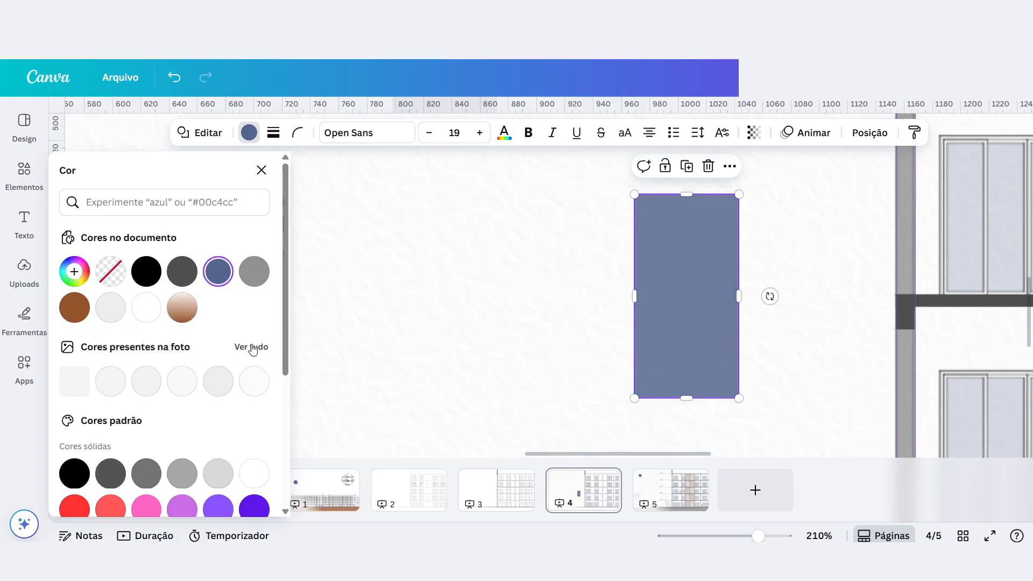
pyautogui.click(81, 270)
pyautogui.click(82, 270)
pyautogui.click(82, 270)
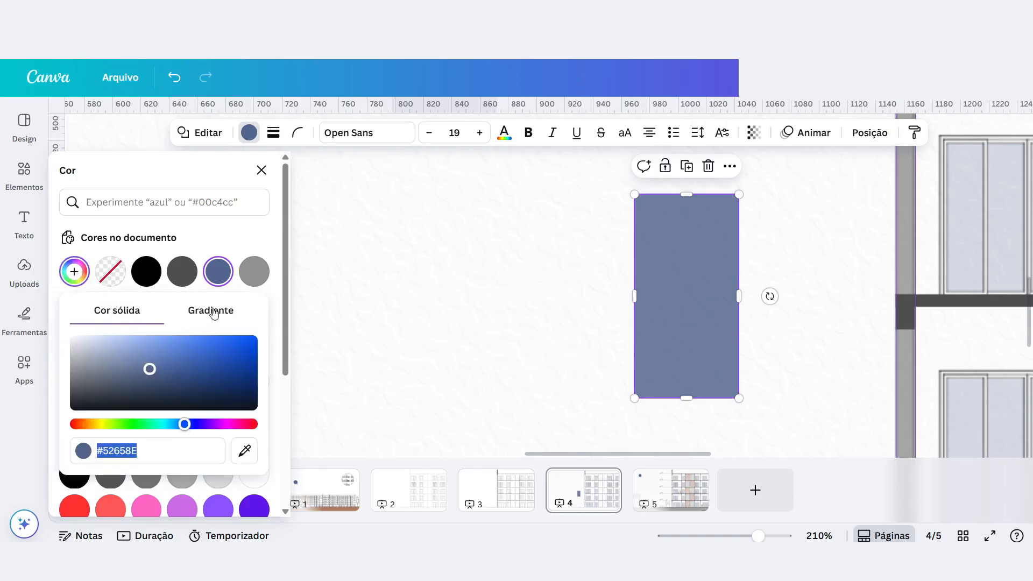
pyautogui.click(209, 312)
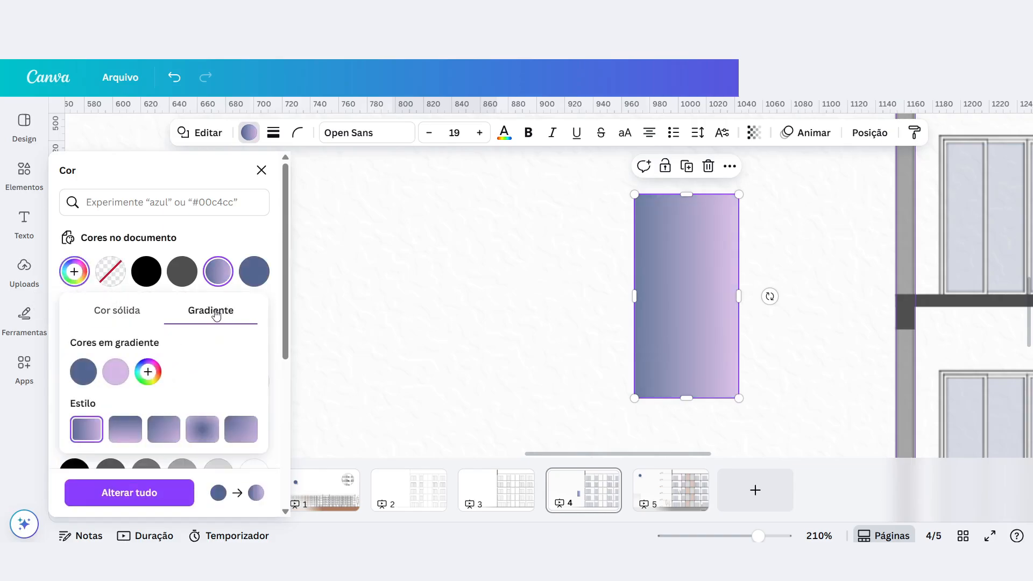
# Try the linear gradient styles on the rectangle and choose the circular style.
pyautogui.click(164, 438)
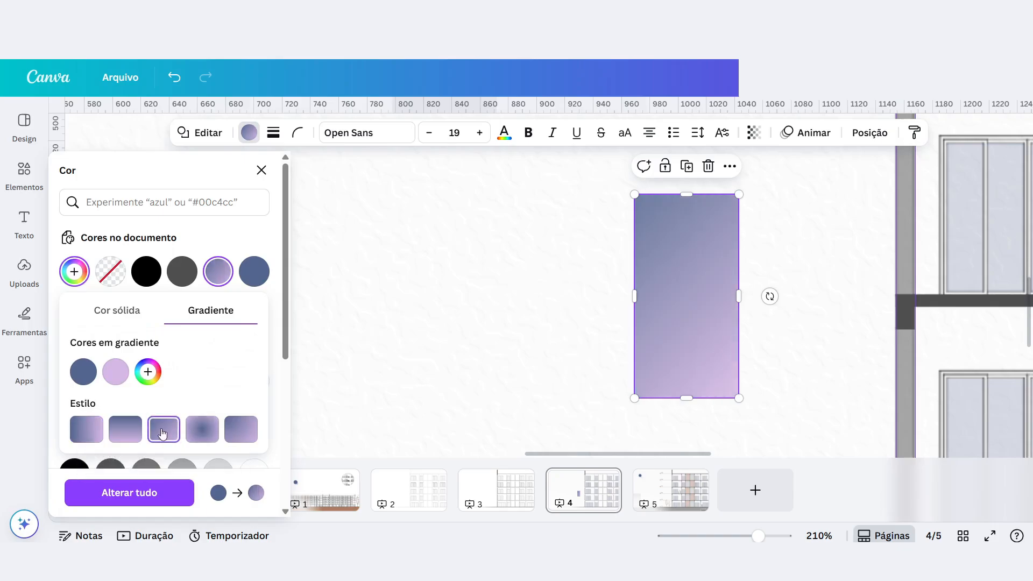
pyautogui.click(135, 432)
pyautogui.click(239, 429)
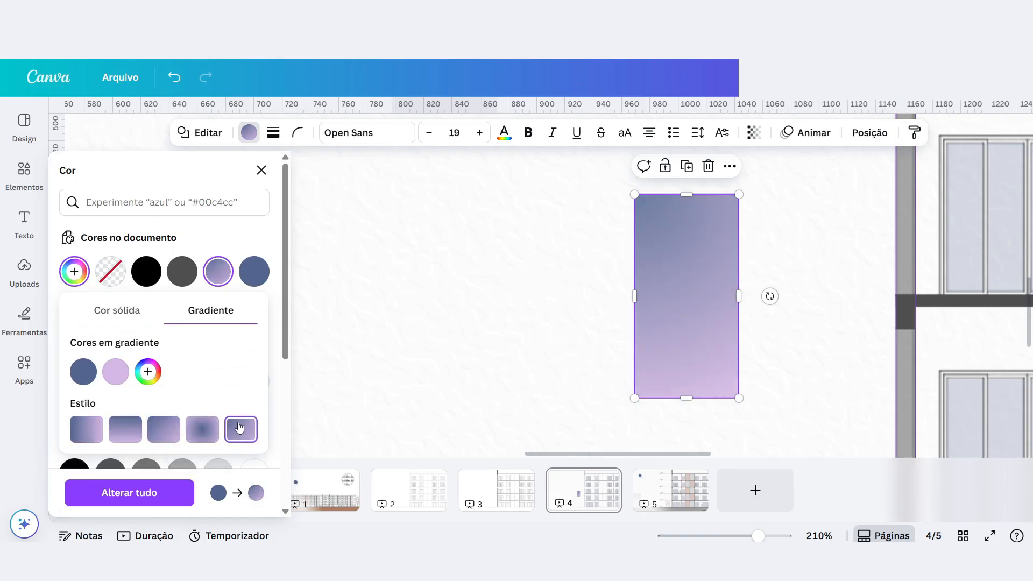
pyautogui.click(86, 430)
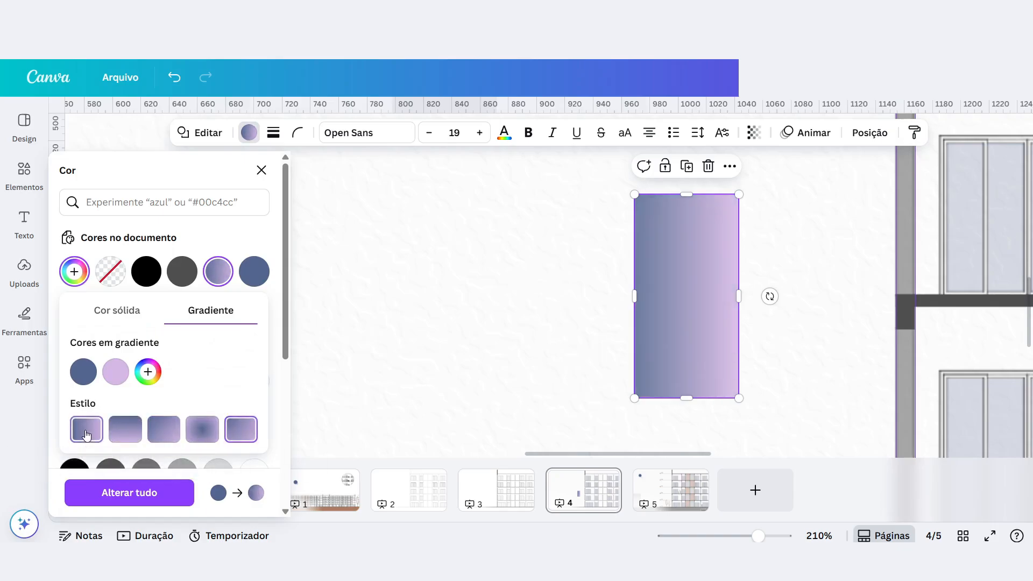
pyautogui.click(202, 433)
# Shrink the rectangle to about 43 by 107 px and change the gradient's lilac colour to #EBE4EE.
pyautogui.moveTo(632, 196); pyautogui.dragTo(679, 247)
pyautogui.moveTo(218, 275)
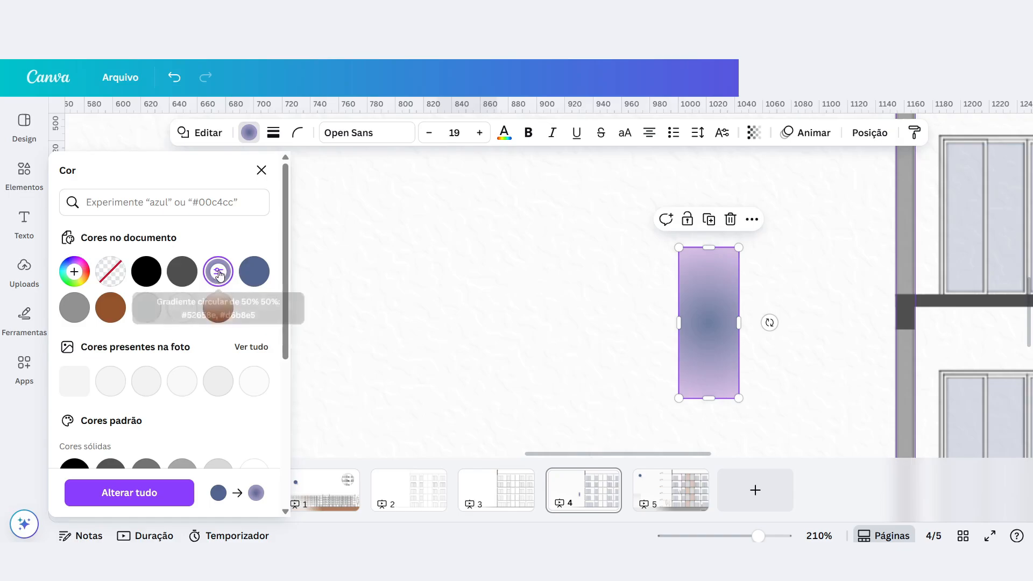
pyautogui.click(218, 273)
pyautogui.click(115, 372)
pyautogui.moveTo(155, 208); pyautogui.dragTo(124, 205)
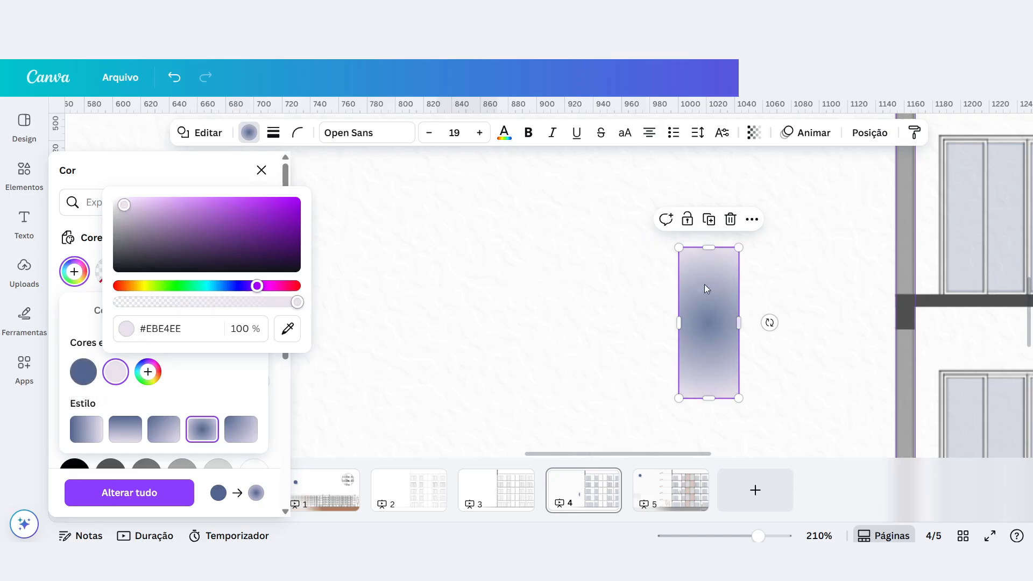
# Compare the diagonal, vertical and horizontal gradient styles on the rectangle and return to the circular style.
pyautogui.click(169, 434)
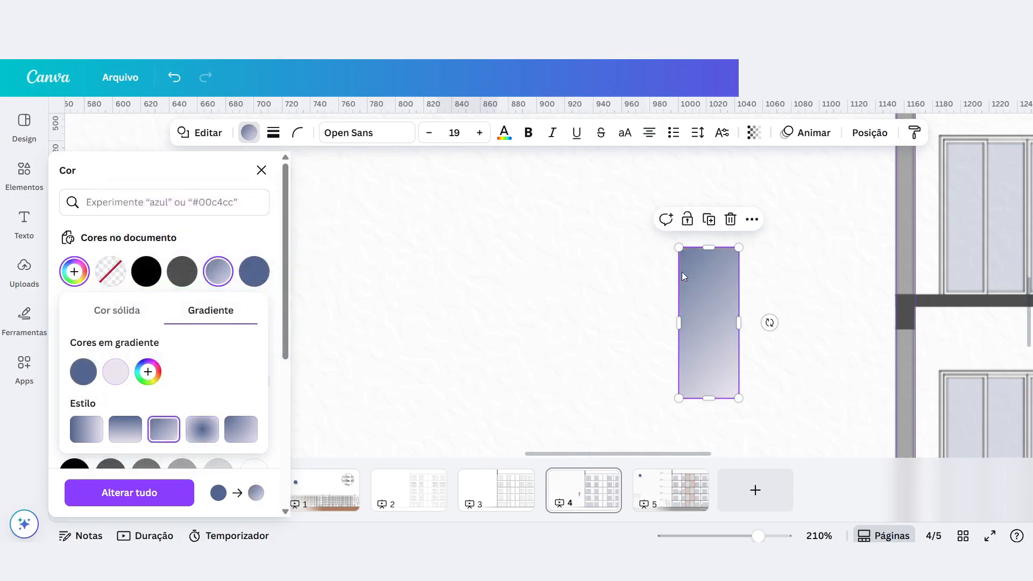
pyautogui.click(139, 435)
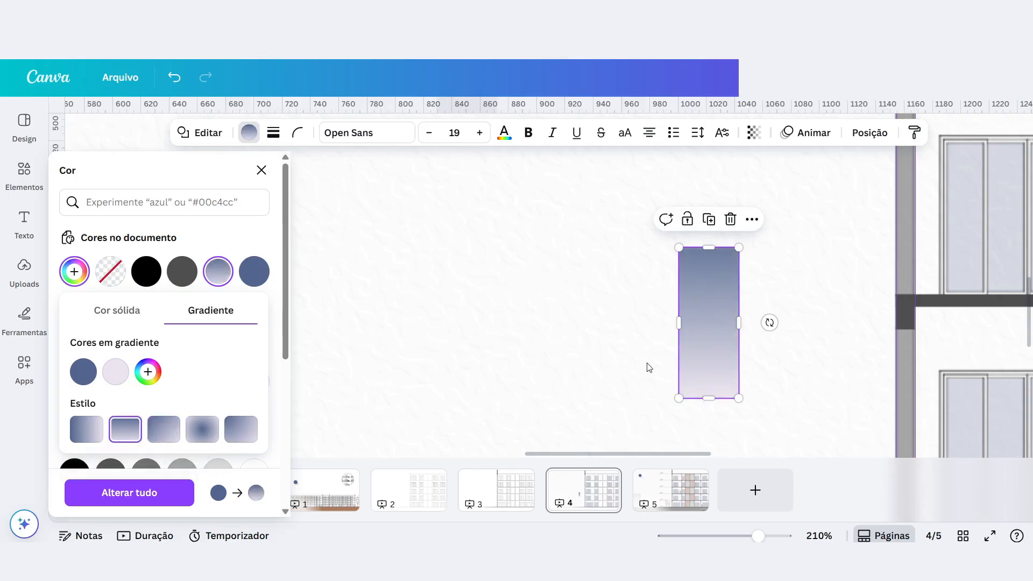
pyautogui.click(86, 429)
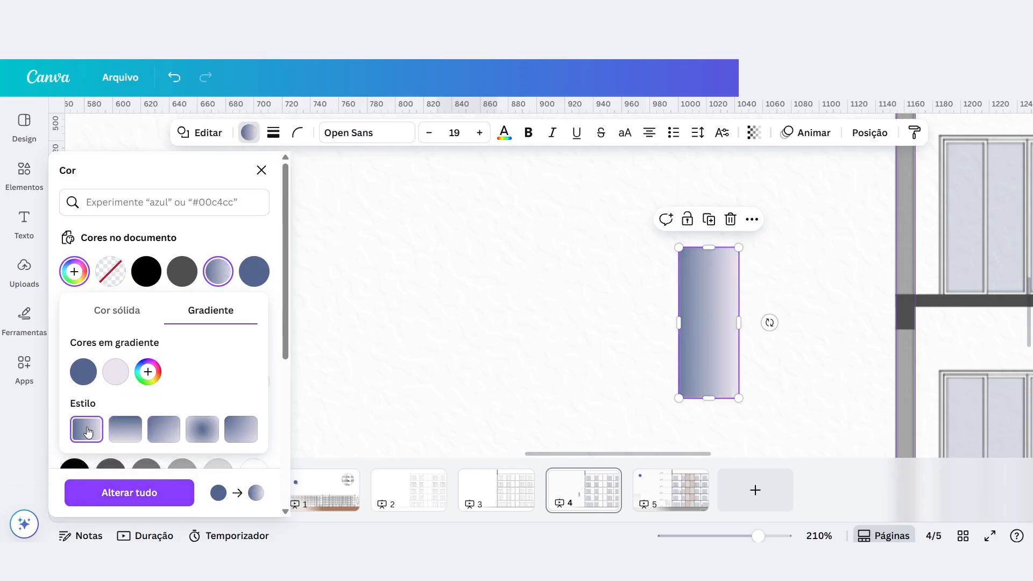
pyautogui.click(202, 433)
# Place the gradient rectangle over the first glass pane of the leftmost window on the third floor from the top.
pyautogui.moveTo(726, 298); pyautogui.dragTo(981, 201)
pyautogui.scroll(-5, 459, 323)
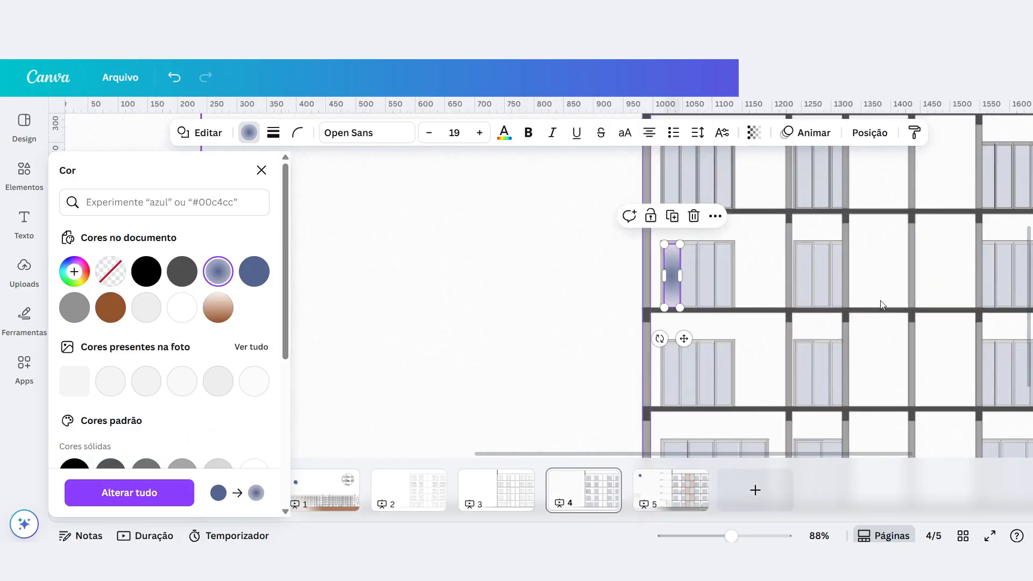
# Duplicate the gradient rectangle and place the copy over the second glass pane of the same third-floor window.
pyautogui.scroll(4, 882, 304)
pyautogui.moveTo(531, 310); pyautogui.dragTo(532, 308)
pyautogui.click(362, 292)
pyautogui.scroll(3, 258, 258)
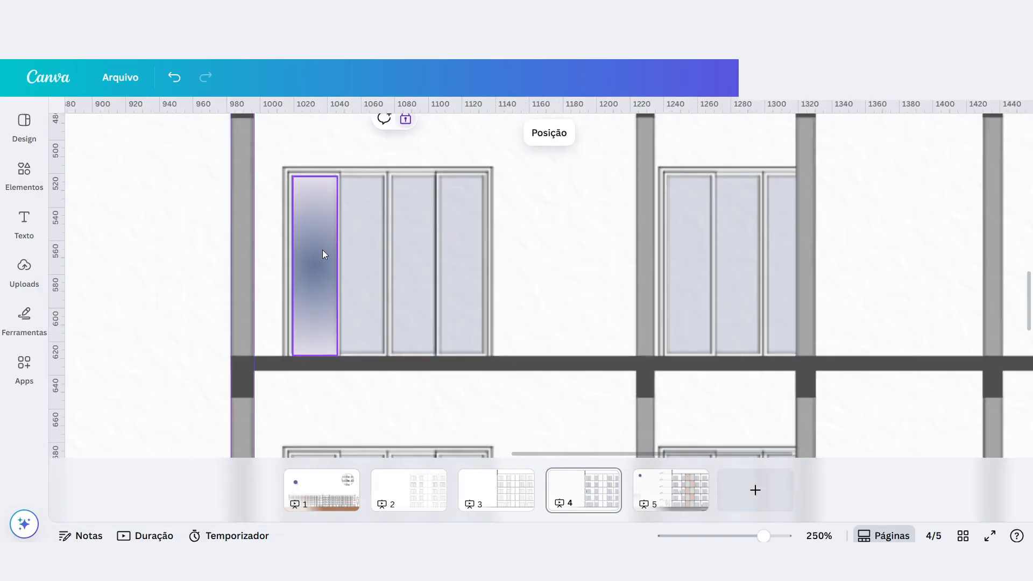
pyautogui.click(321, 252)
pyautogui.hotkey('ctrl', 'd')
pyautogui.moveTo(328, 252); pyautogui.dragTo(350, 227)
pyautogui.keyDown('shift'); pyautogui.click(321, 250); pyautogui.keyUp('shift')
# Preview the facade pages in full-screen presentation mode and return to the editor.
pyautogui.click(989, 535)
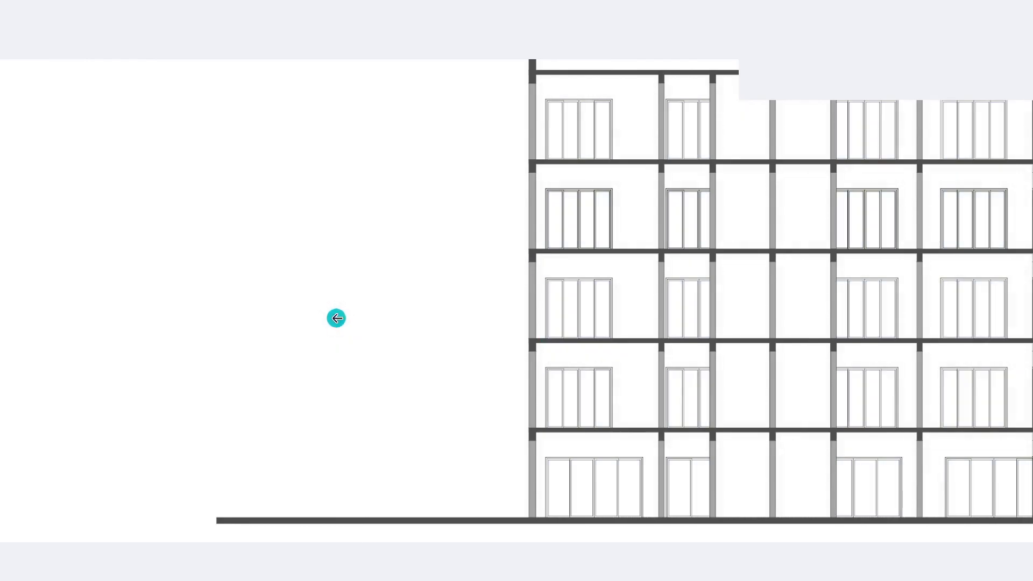
pyautogui.click(337, 318)
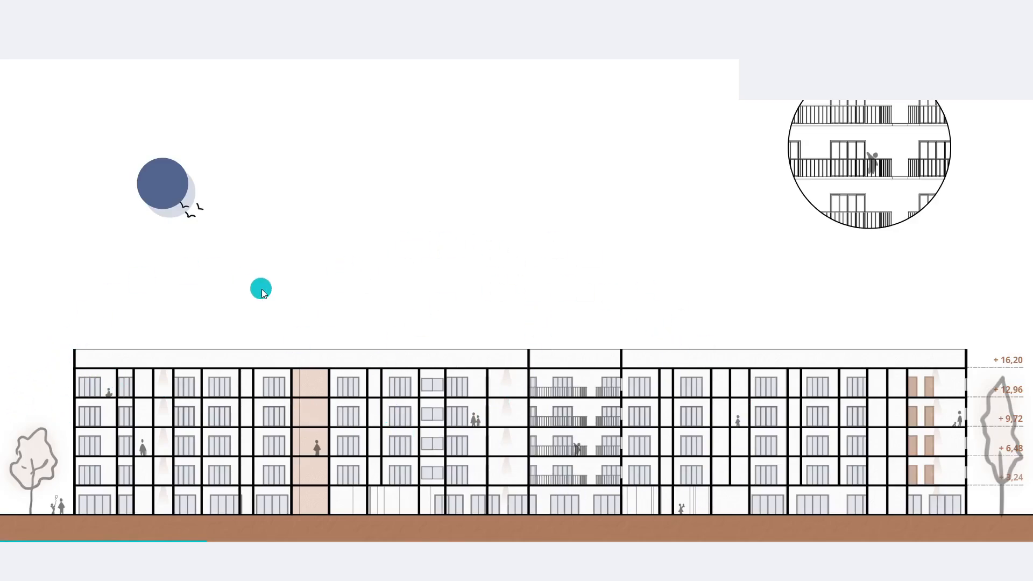
pyautogui.press('Right')
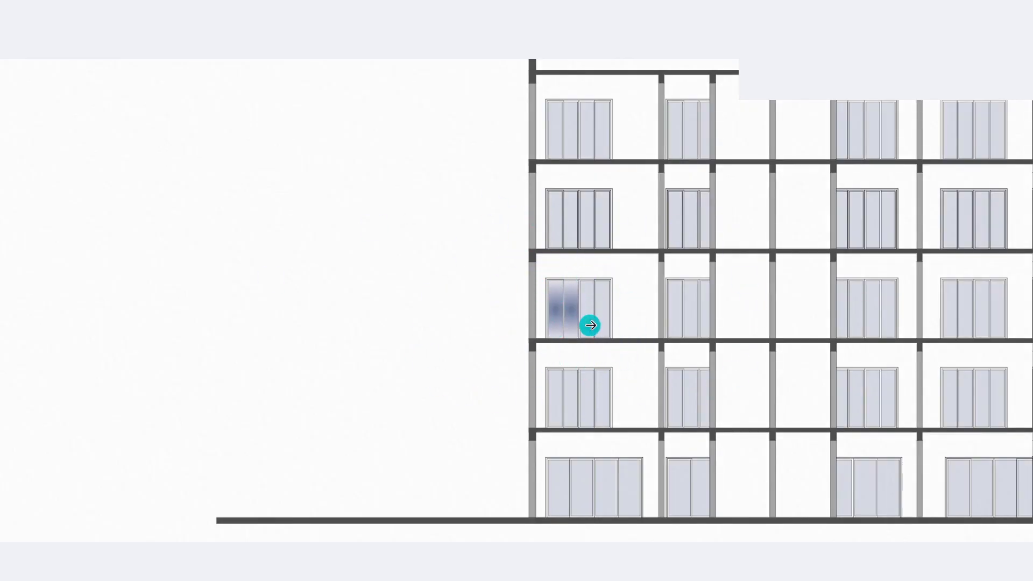
pyautogui.press('Escape')
# Delete both gradient rectangles from the first two panes of the third-floor window.
pyautogui.click(322, 264)
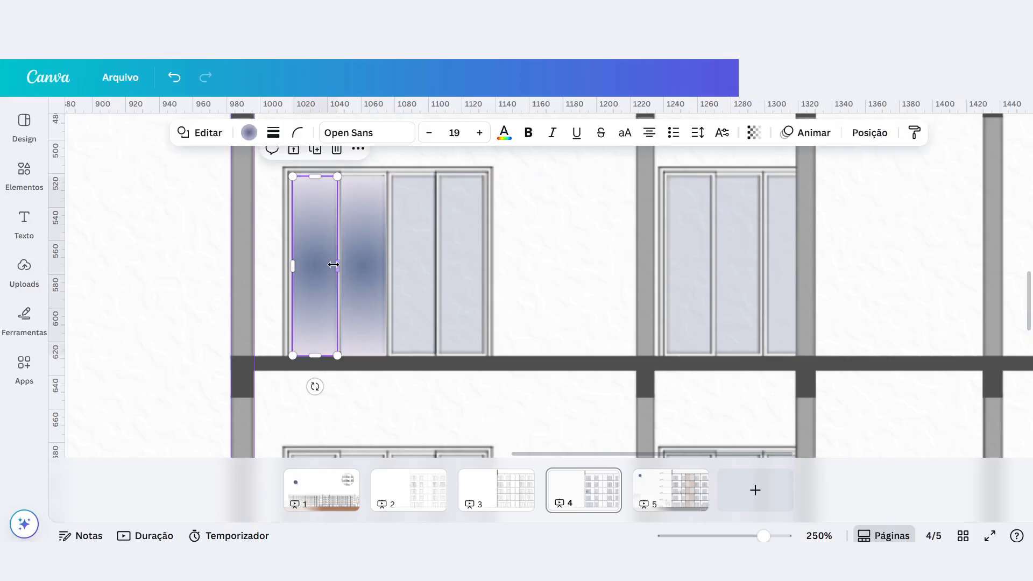
pyautogui.press('Delete')
pyautogui.click(356, 273)
pyautogui.press('Delete')
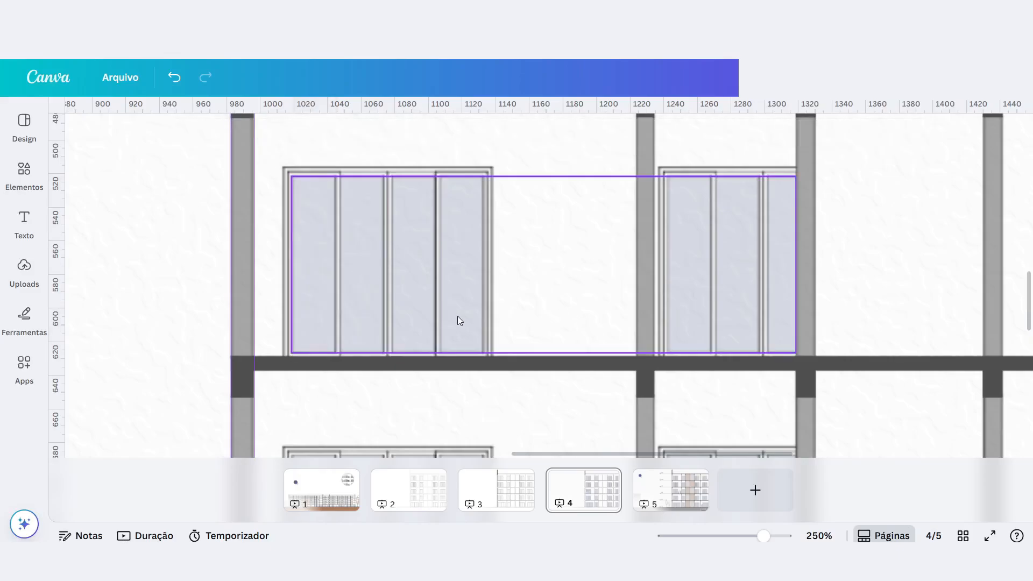
# Offset the wall-texture image on page 4 to about 220 px across and 55 px down from the page's top-left corner.
pyautogui.scroll(-10, 674, 173)
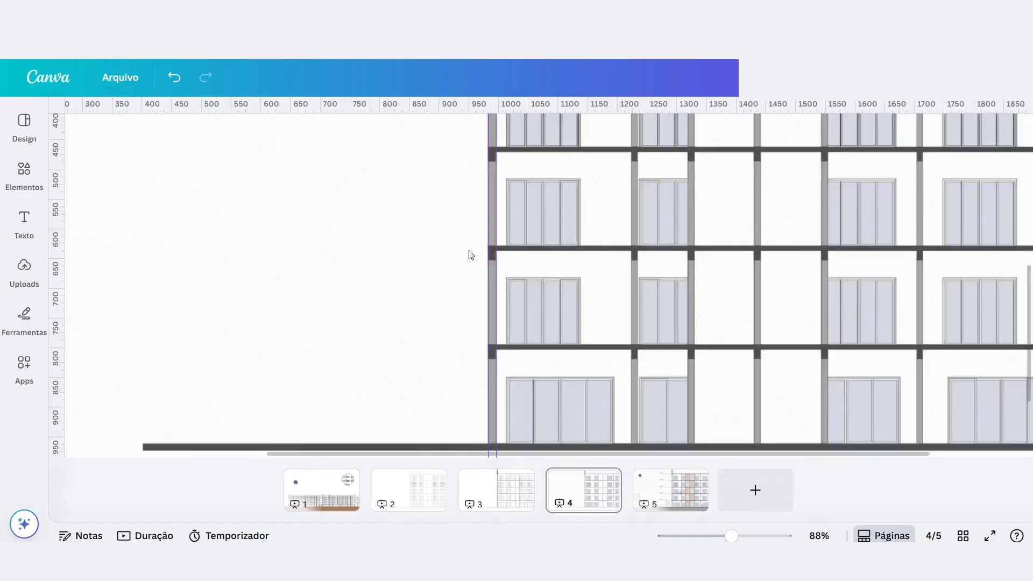
pyautogui.scroll(-2, 472, 255)
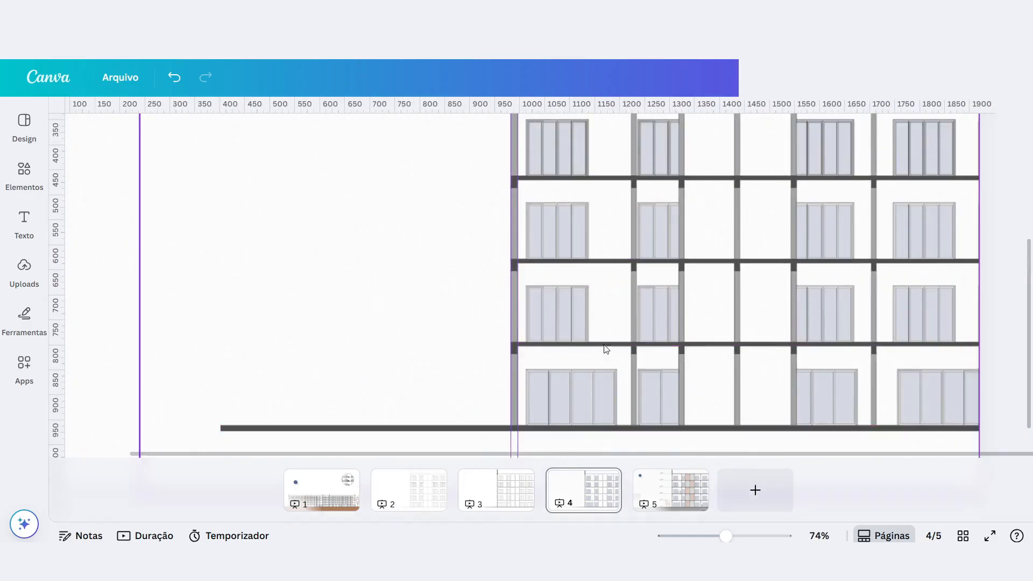
pyautogui.scroll(1, 669, 301)
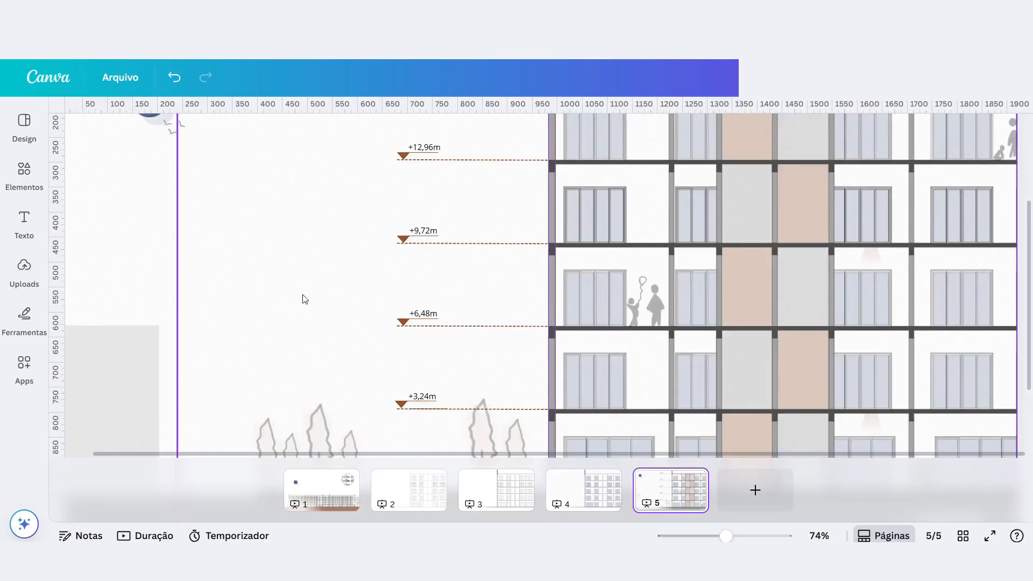
pyautogui.press('pageup')
pyautogui.scroll(-4, 565, 338)
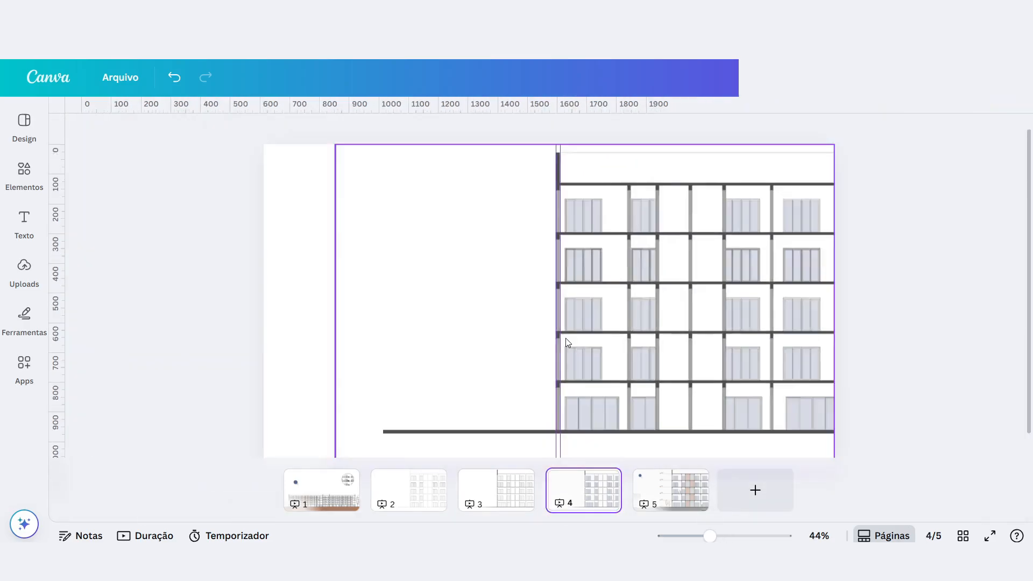
pyautogui.click(328, 268)
pyautogui.moveTo(328, 268); pyautogui.dragTo(387, 274)
pyautogui.scroll(5, 459, 203)
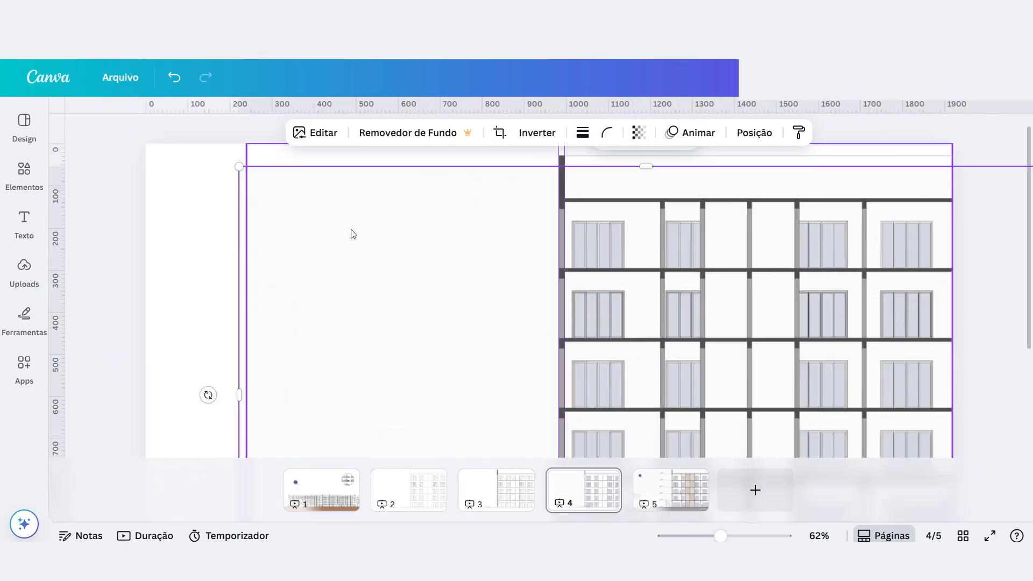
pyautogui.scroll(5, 362, 247)
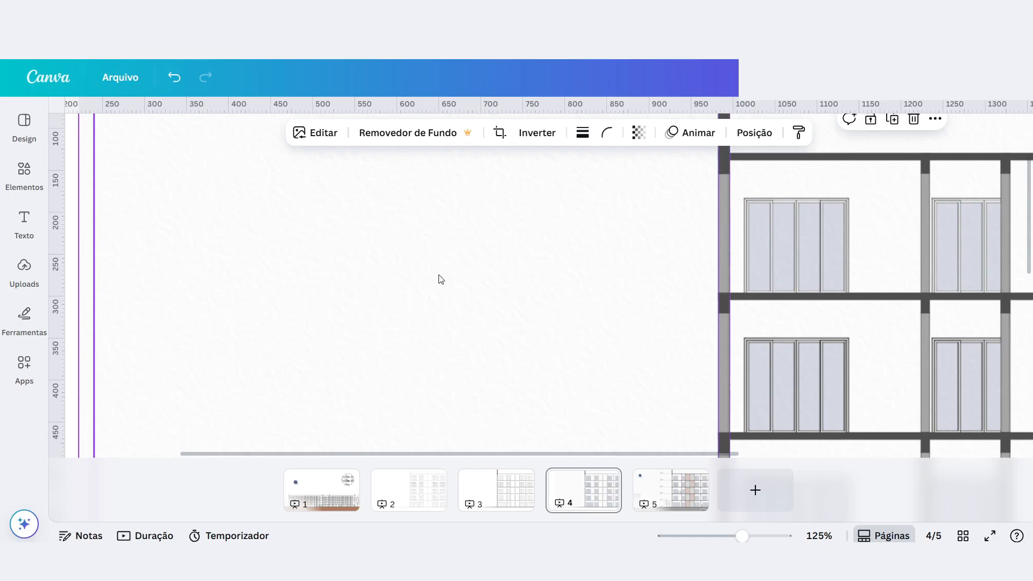
pyautogui.scroll(-5, 515, 237)
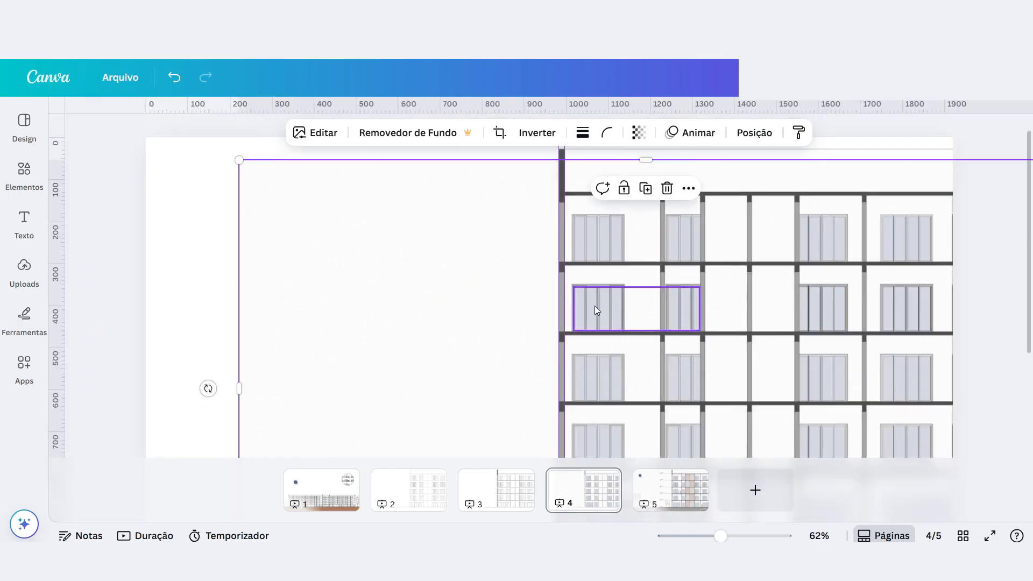
# Delete the wall-texture image from page 4 and undo the deletion.
pyautogui.click(365, 241)
pyautogui.scroll(-3, 359, 251)
pyautogui.scroll(3, 393, 256)
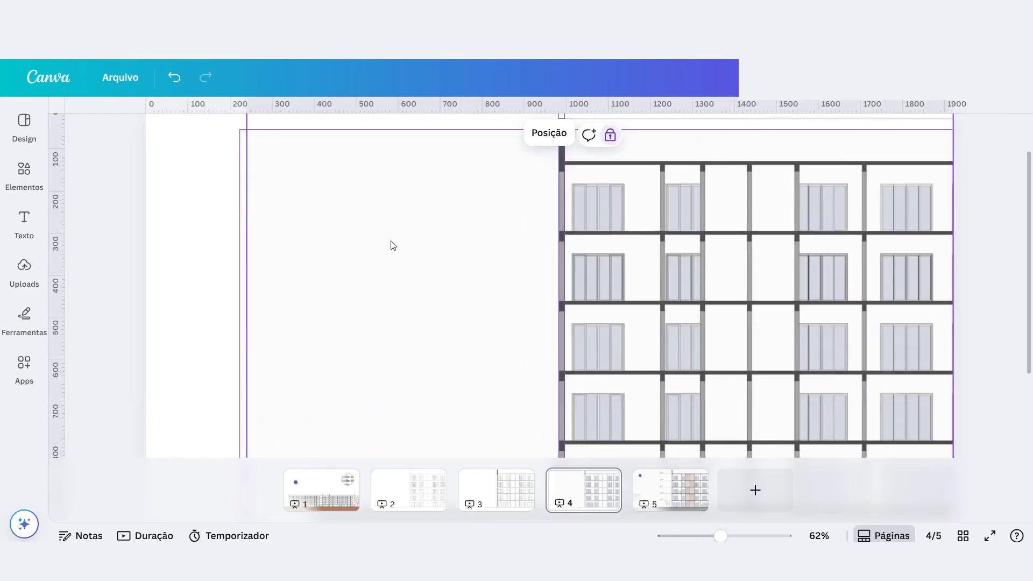
pyautogui.click(239, 212)
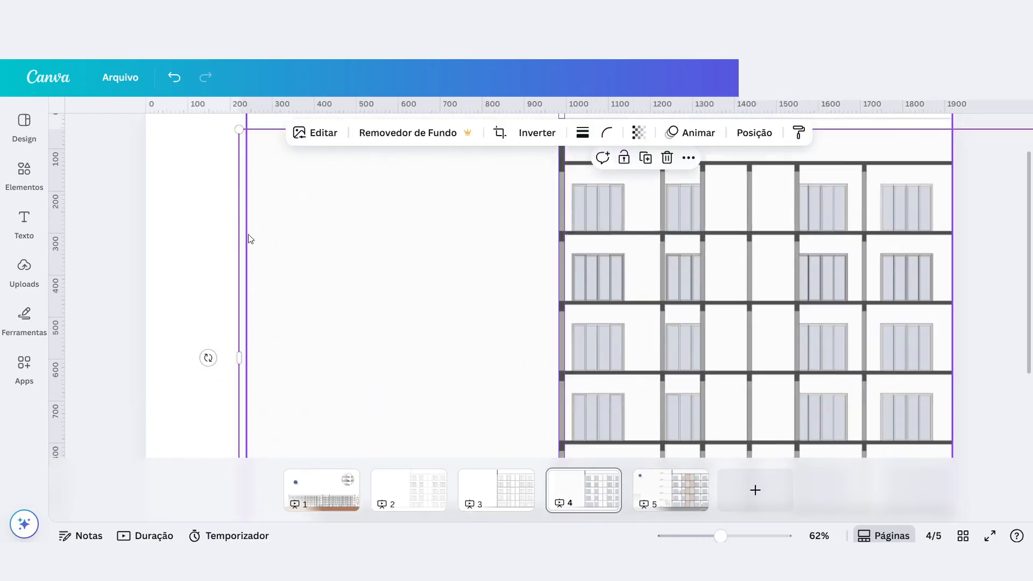
pyautogui.press('Delete')
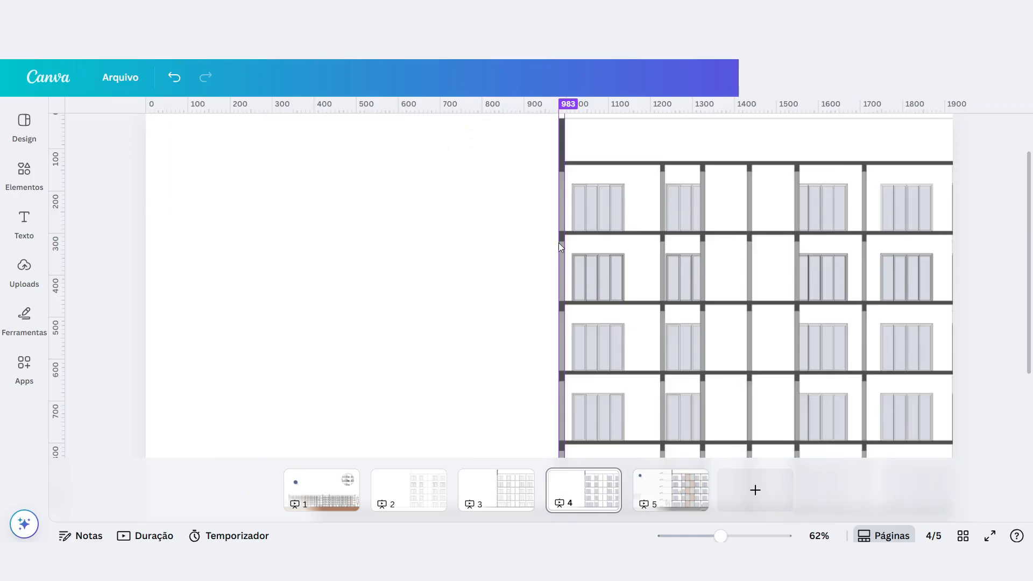
pyautogui.scroll(4, 559, 242)
pyautogui.scroll(-5, 592, 282)
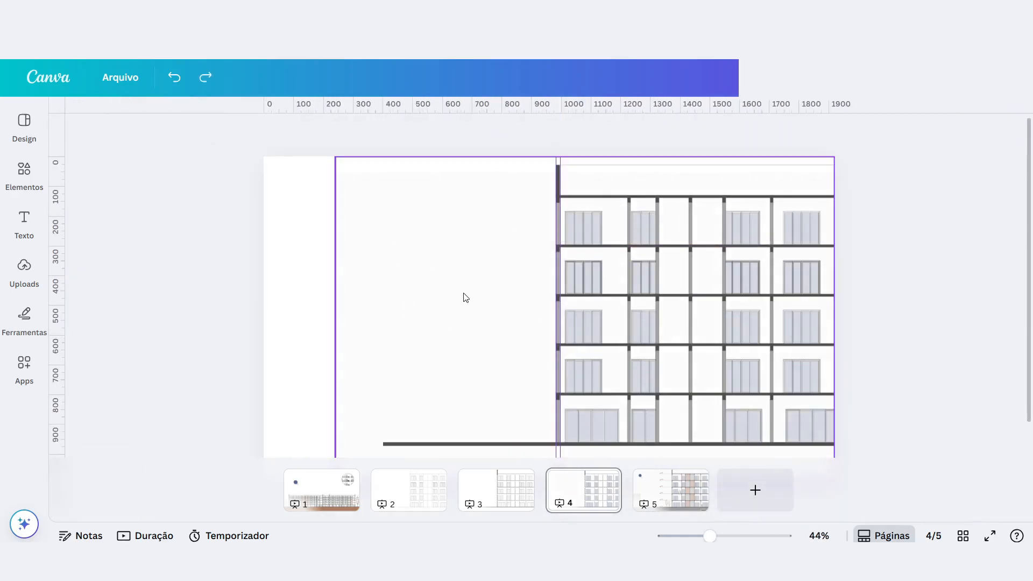
pyautogui.scroll(3, 316, 206)
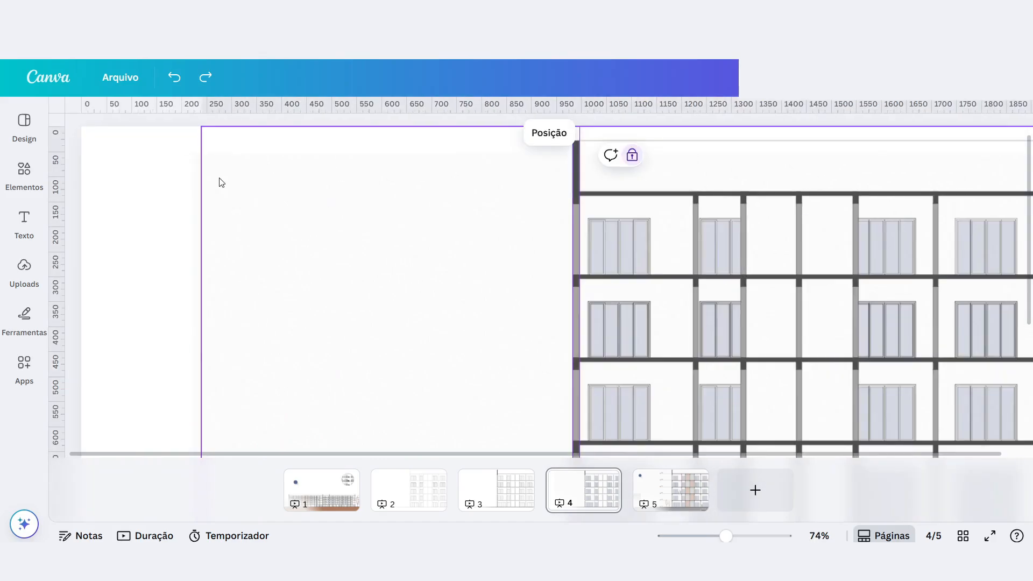
# Unlock the locked facade image on page 4 and lock it again.
pyautogui.moveTo(231, 191); pyautogui.dragTo(171, 165)
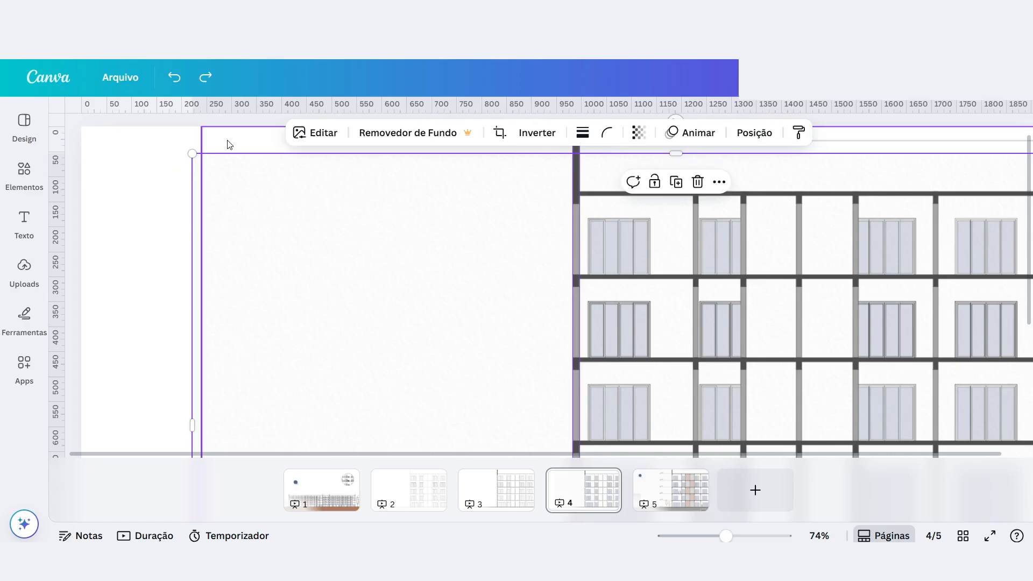
pyautogui.click(618, 225)
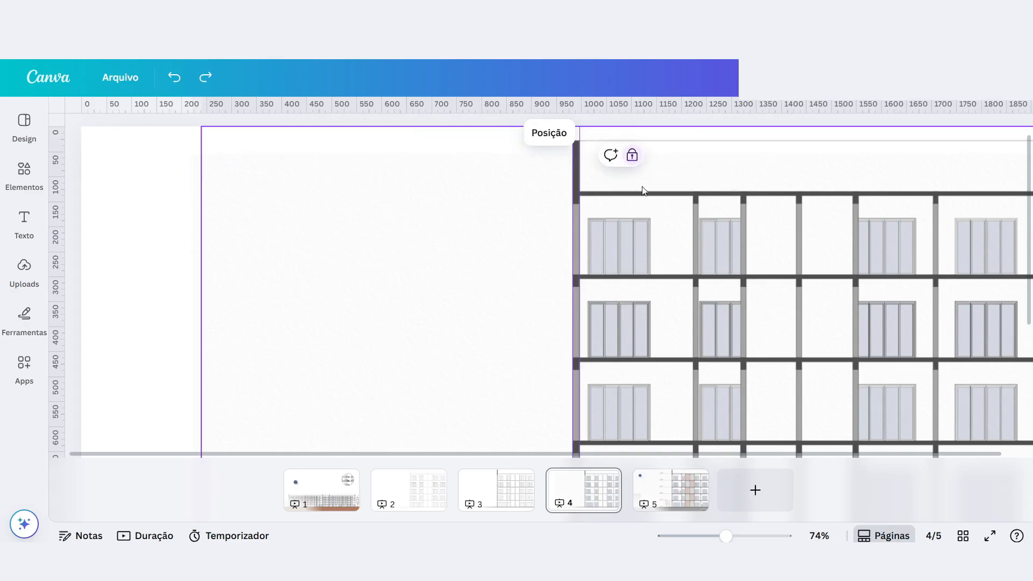
pyautogui.click(632, 155)
pyautogui.click(133, 190)
pyautogui.click(245, 138)
pyautogui.scroll(1, 588, 178)
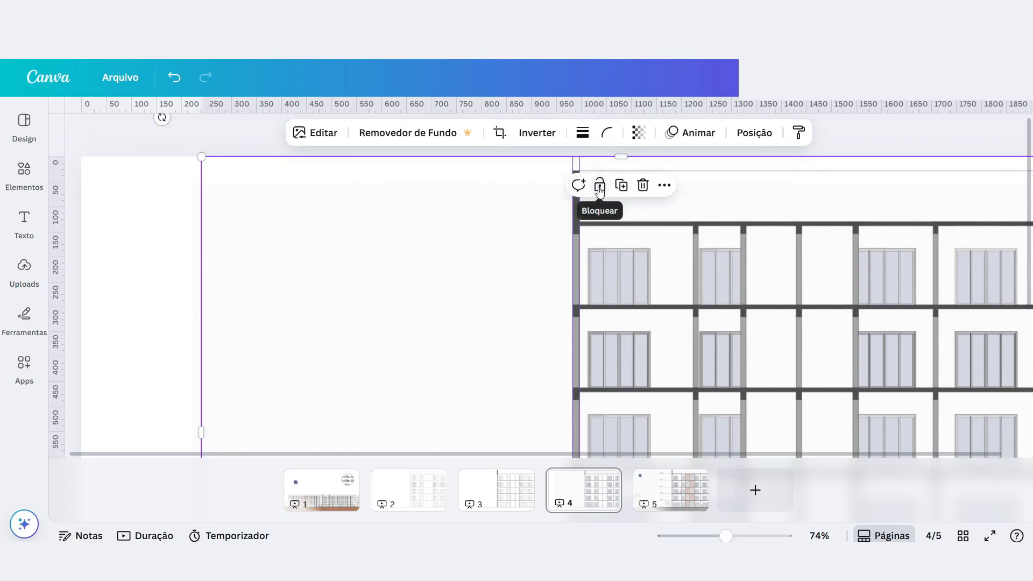
pyautogui.click(599, 187)
# Move the wall-texture image back up to the page's top-left corner so that it covers the whole page.
pyautogui.moveTo(311, 247); pyautogui.dragTo(231, 217)
pyautogui.moveTo(340, 260); pyautogui.dragTo(225, 232)
pyautogui.click(24, 266)
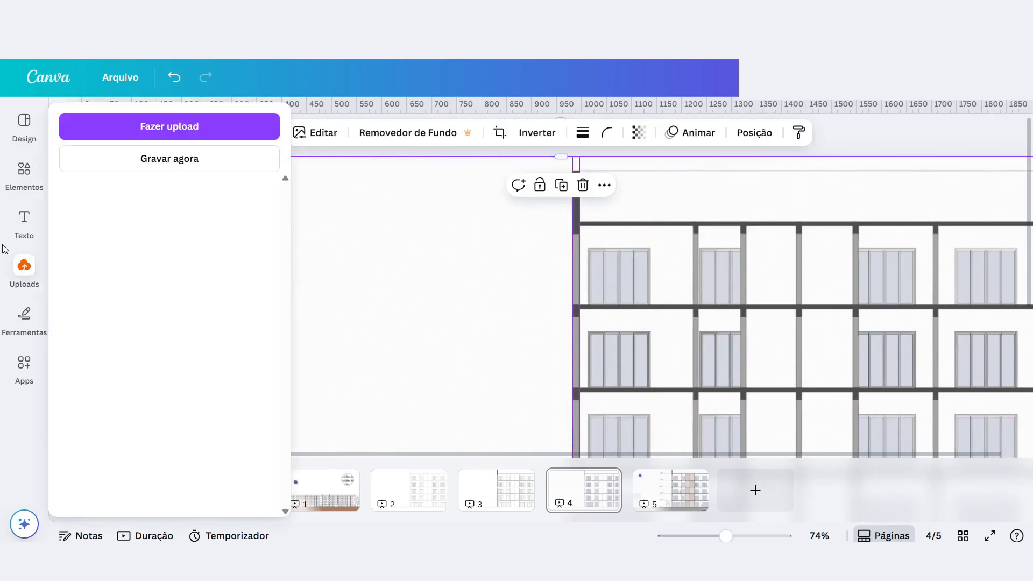
pyautogui.click(32, 274)
pyautogui.click(467, 209)
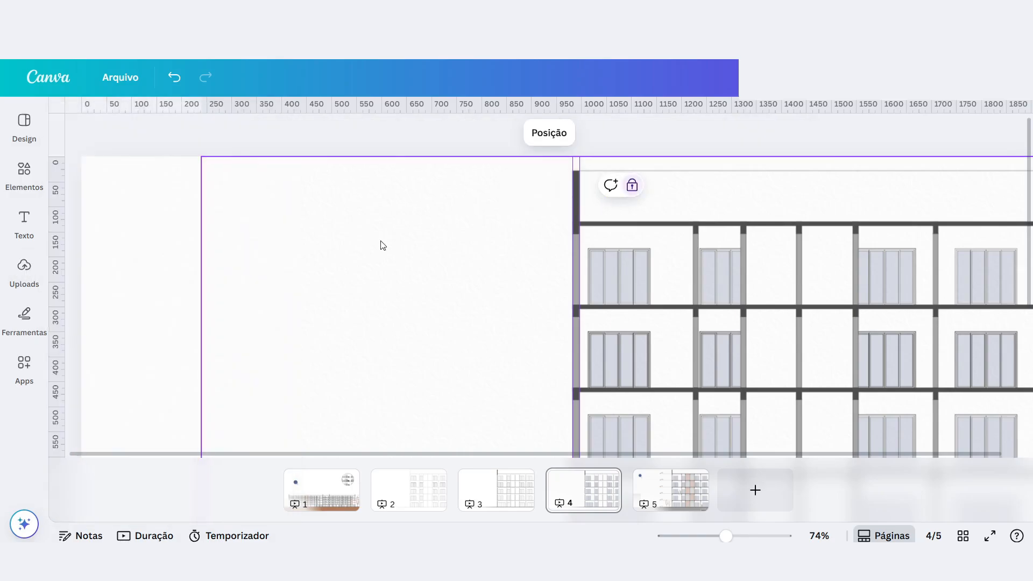
# Set the wall-texture image as the background of page 4.
pyautogui.scroll(-5, 424, 241)
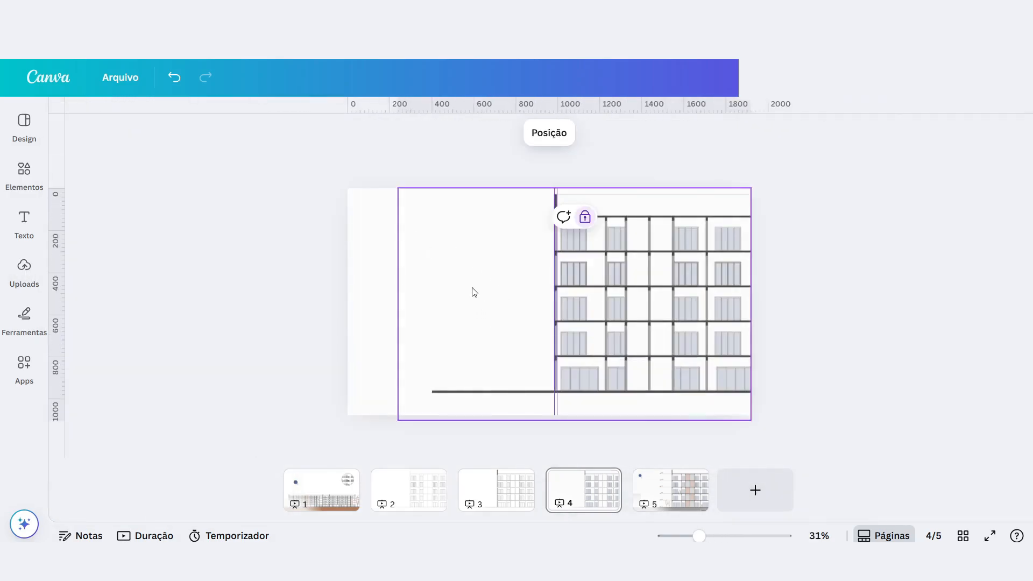
pyautogui.scroll(2, 420, 252)
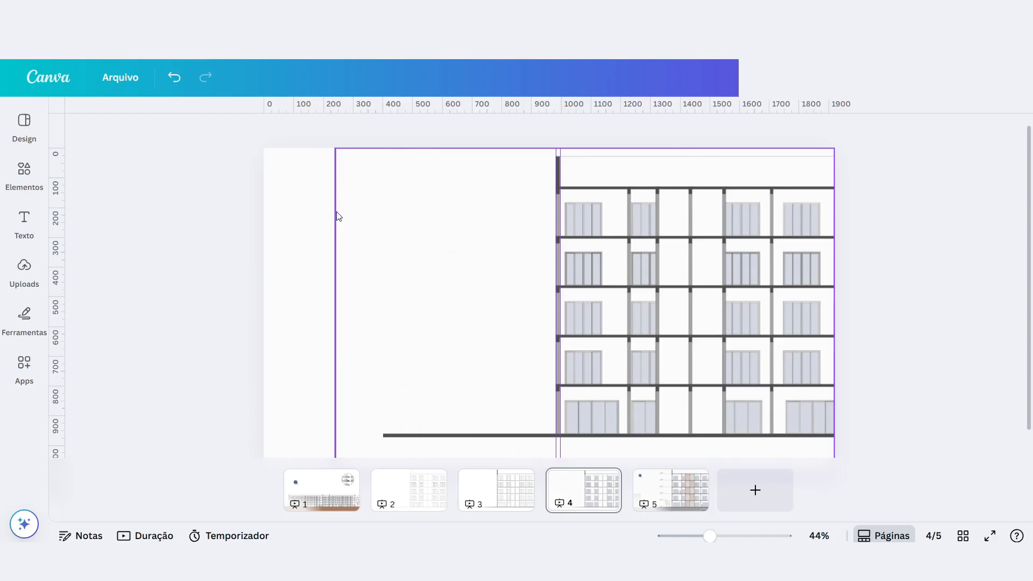
pyautogui.scroll(3, 316, 205)
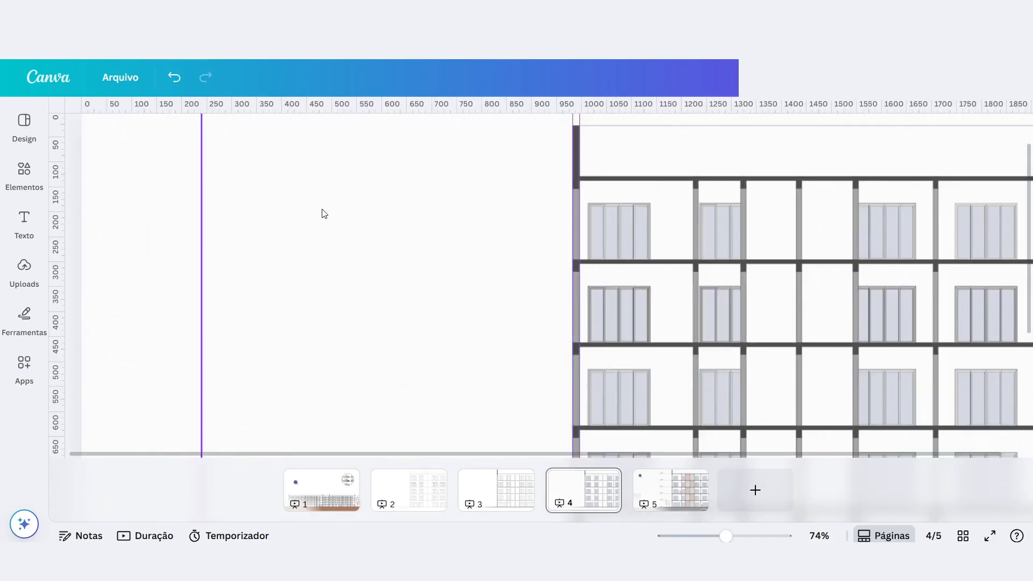
pyautogui.scroll(-3, 320, 212)
pyautogui.click(299, 220)
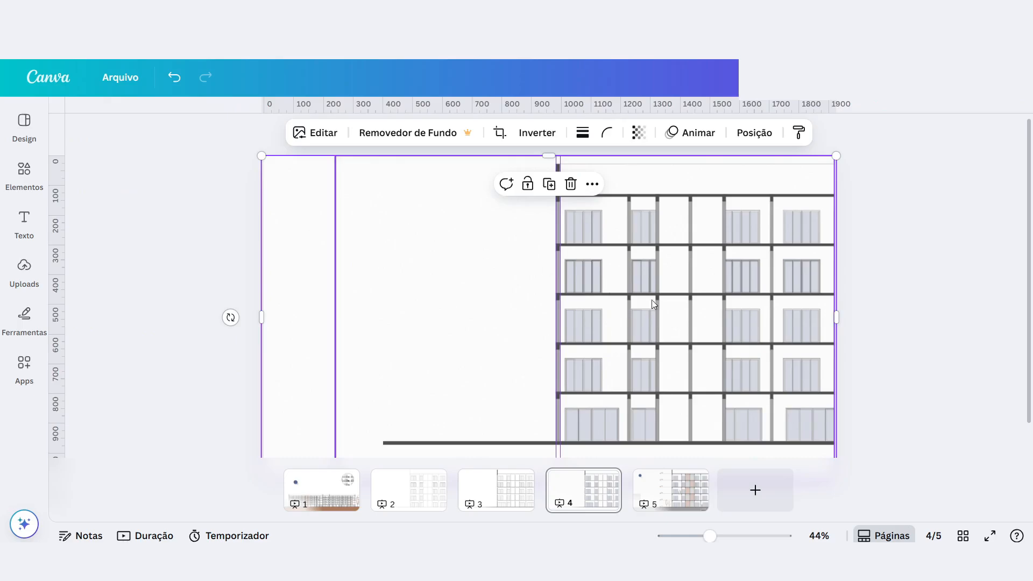
pyautogui.scroll(2, 617, 301)
pyautogui.rightClick(180, 239)
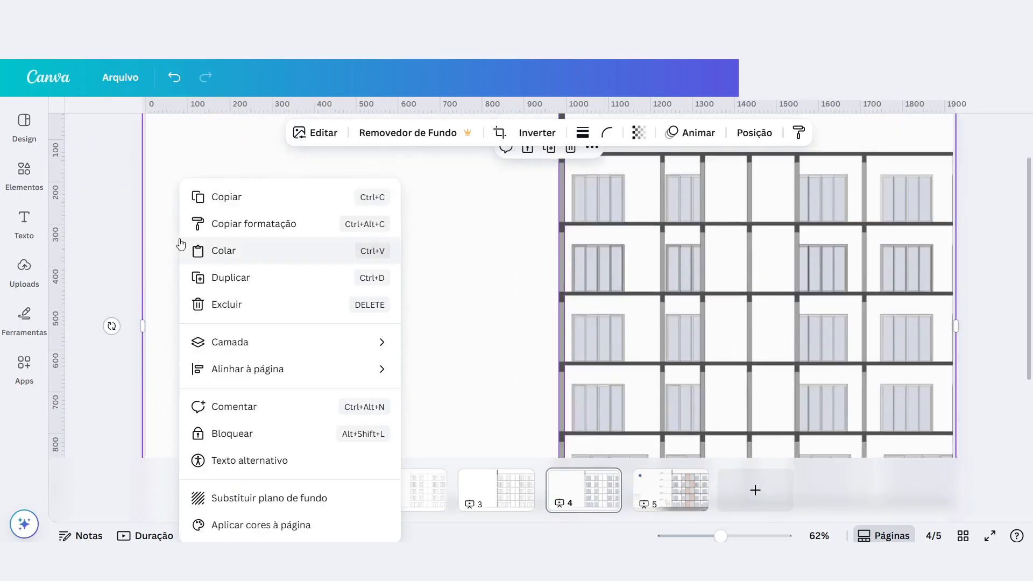
pyautogui.click(322, 498)
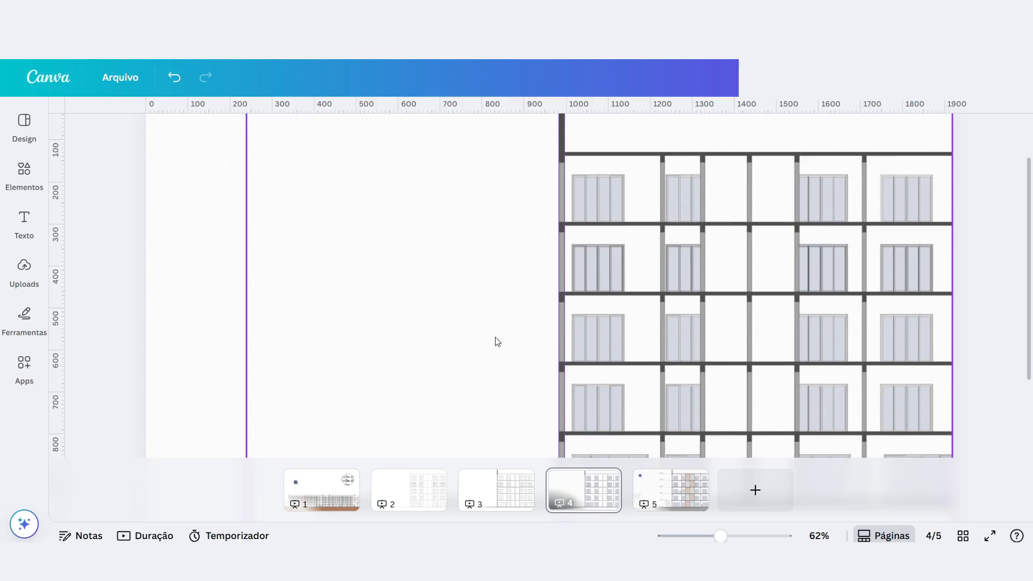
# Detach the texture image from the background of page 4.
pyautogui.scroll(-5, 505, 293)
pyautogui.moveTo(481, 300); pyautogui.dragTo(450, 321)
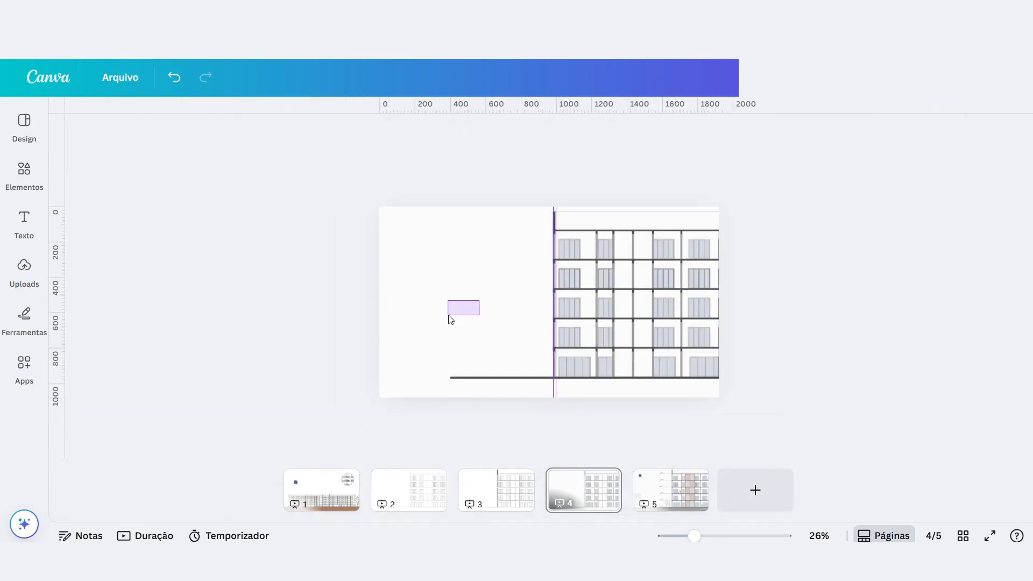
pyautogui.rightClick(389, 281)
pyautogui.click(467, 498)
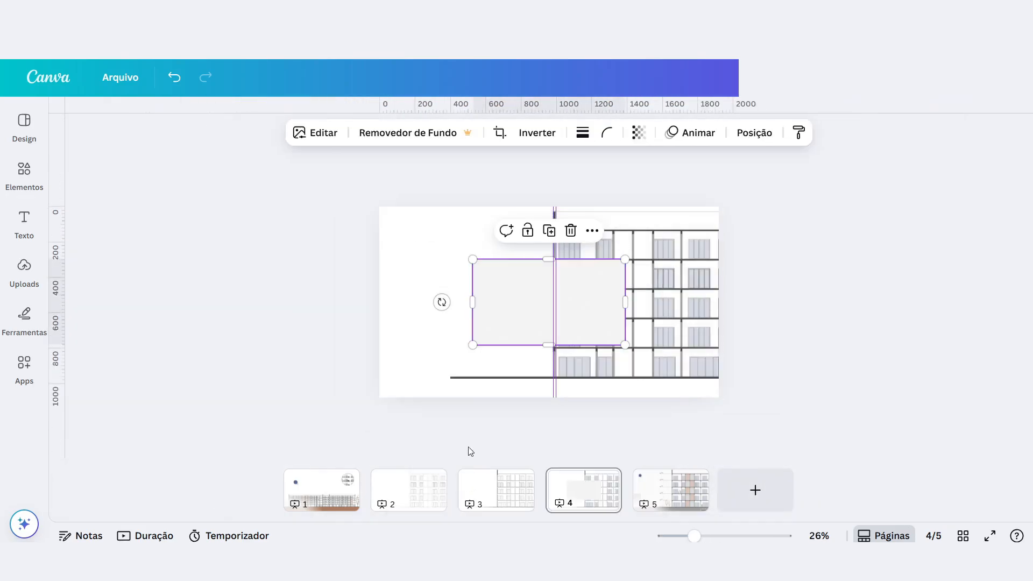
# Move the detached texture image to the page's top-right corner and enlarge it until it covers the whole page.
pyautogui.scroll(3, 517, 292)
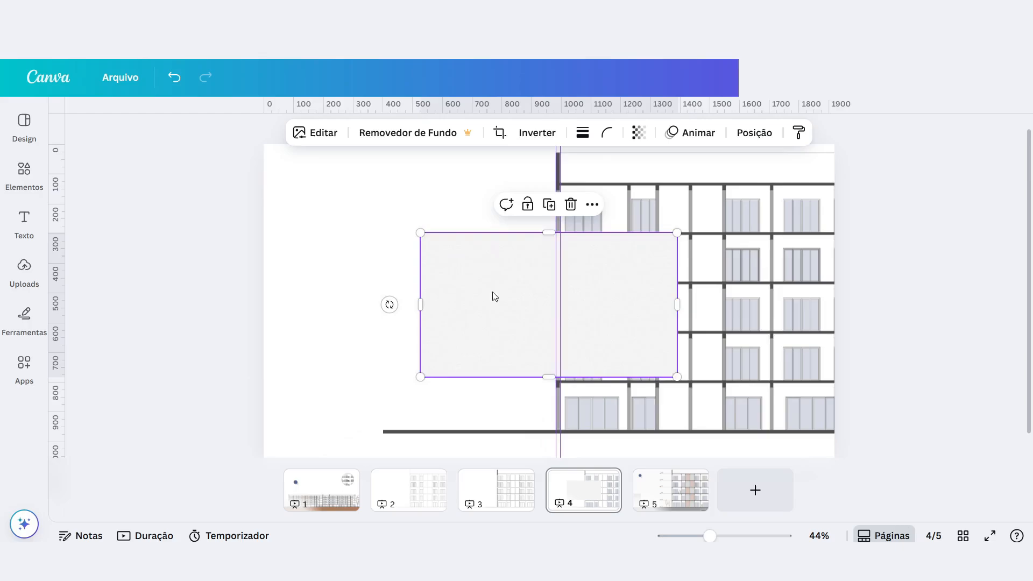
pyautogui.click(307, 313)
pyautogui.moveTo(471, 317); pyautogui.dragTo(652, 225)
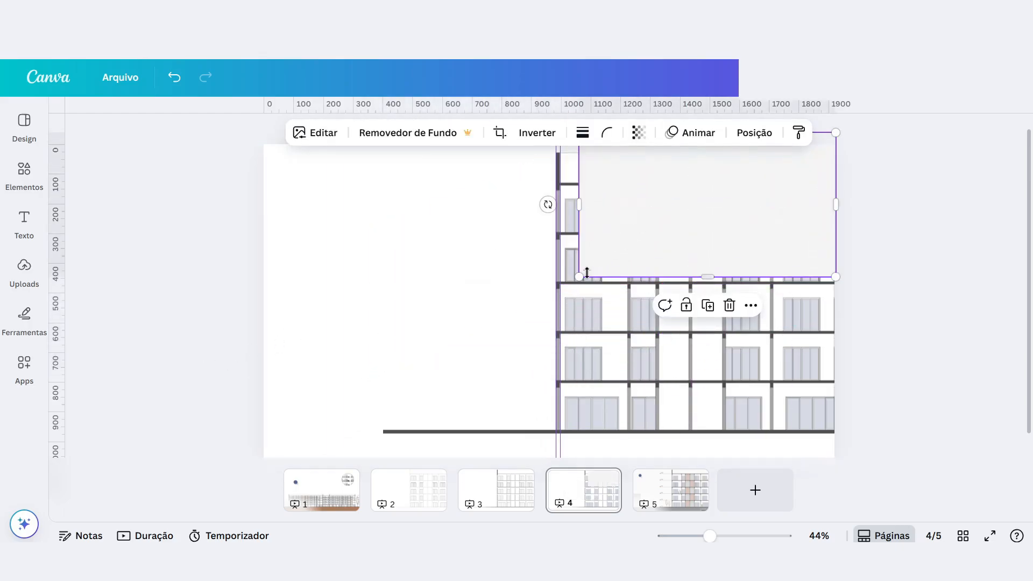
pyautogui.moveTo(547, 300); pyautogui.dragTo(245, 466)
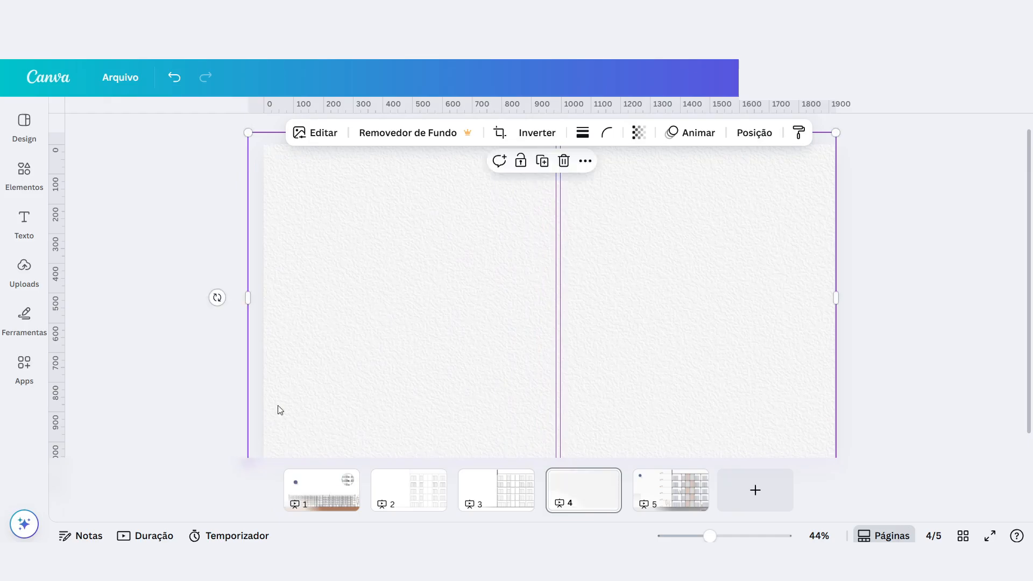
# Send the wall-texture image on page 4 to the back, behind the facade drawing.
pyautogui.rightClick(351, 246)
pyautogui.rightClick(289, 227)
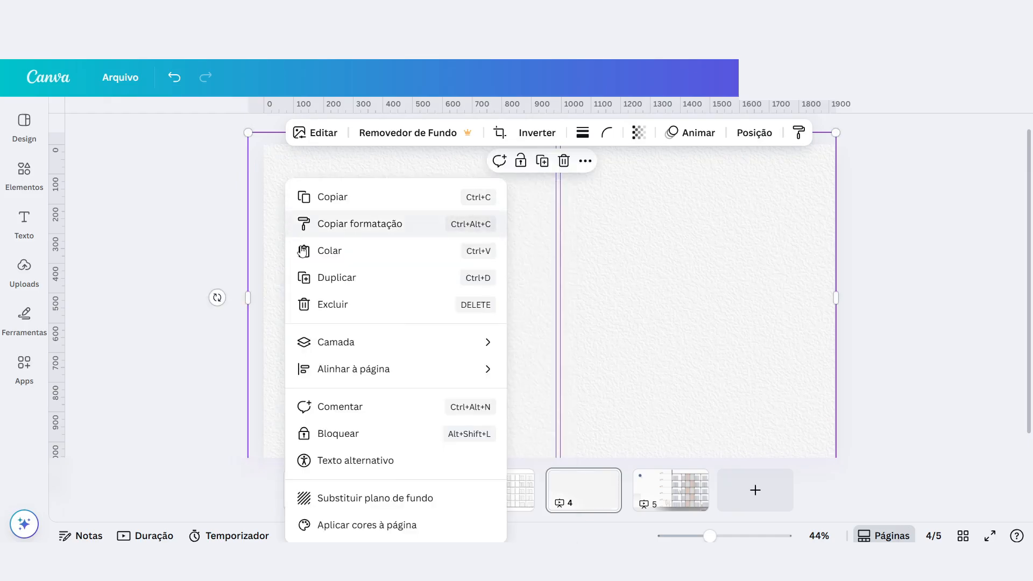
pyautogui.moveTo(358, 355)
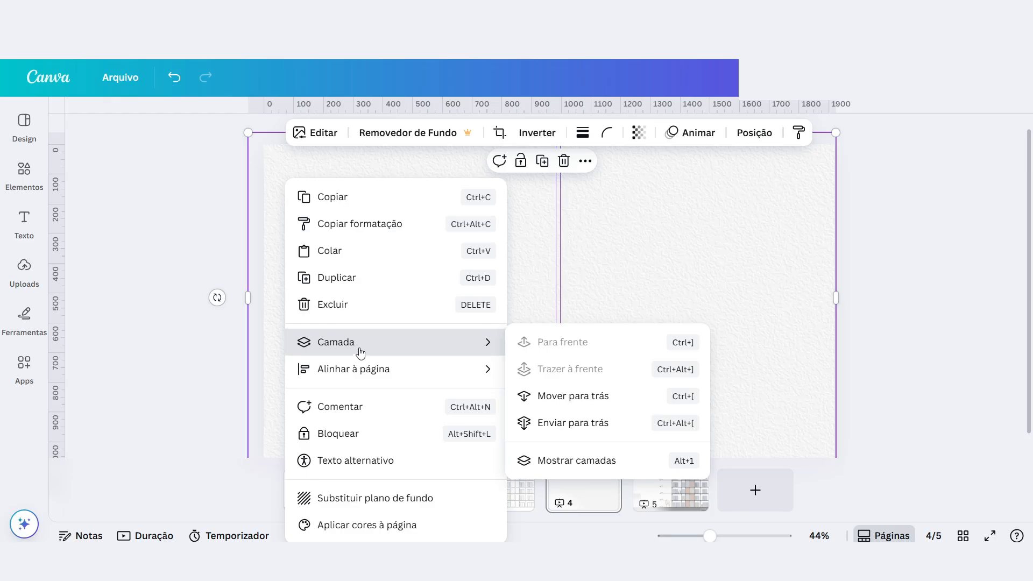
pyautogui.click(578, 426)
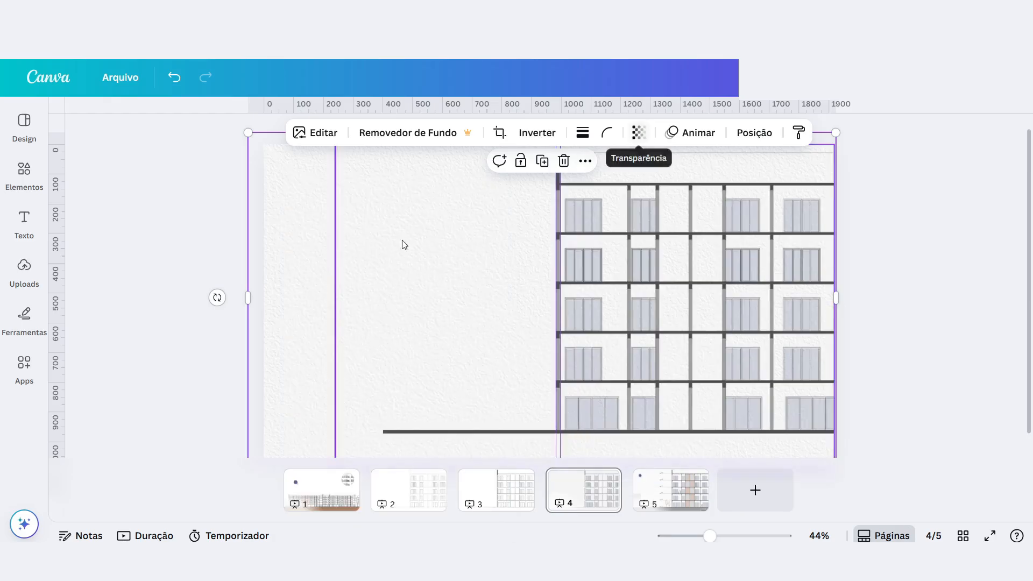
# Set the transparency of the wall-texture image to 30.
pyautogui.rightClick(291, 274)
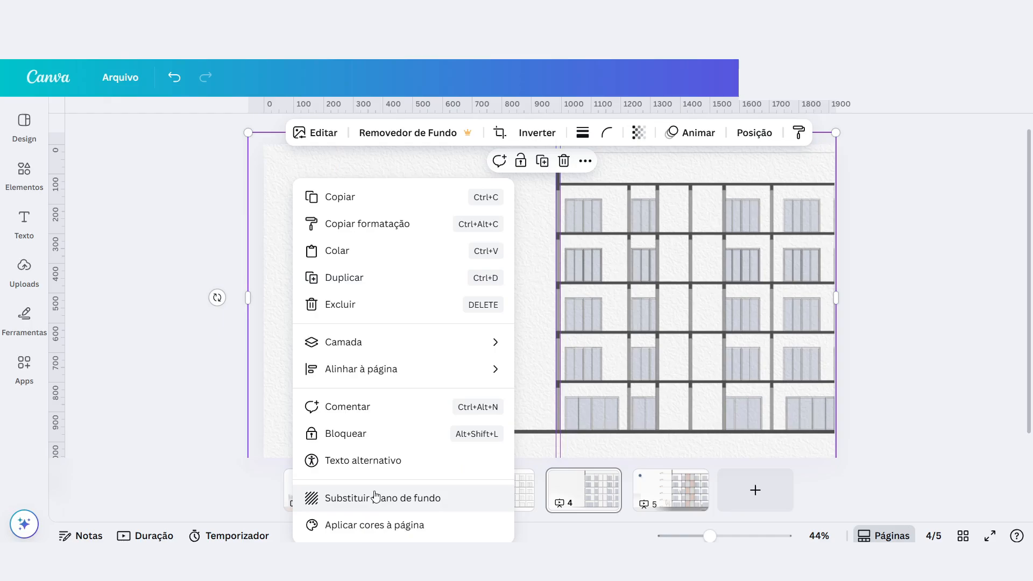
pyautogui.click(630, 135)
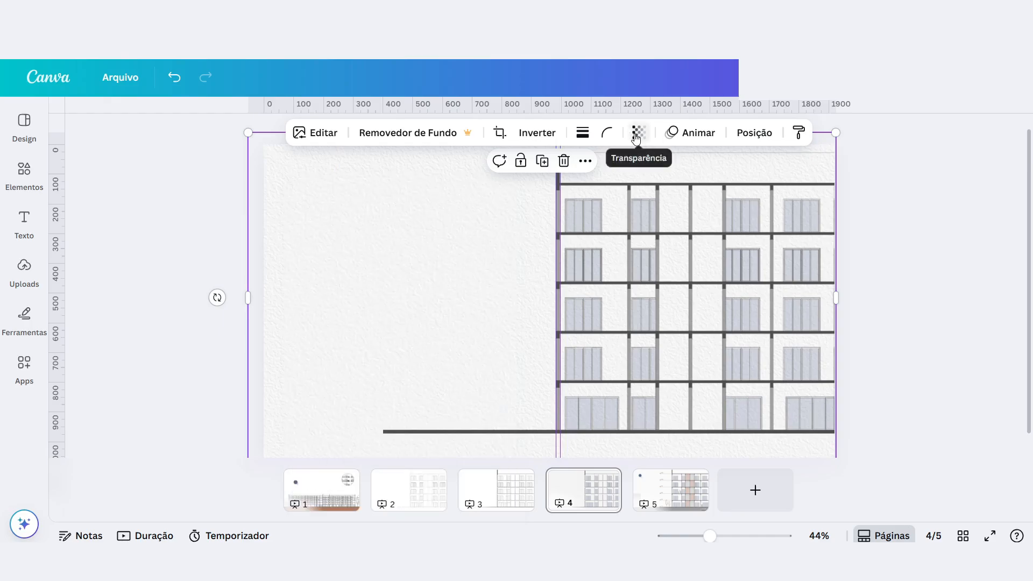
pyautogui.click(638, 132)
pyautogui.moveTo(606, 187); pyautogui.dragTo(607, 192)
pyautogui.click(708, 182)
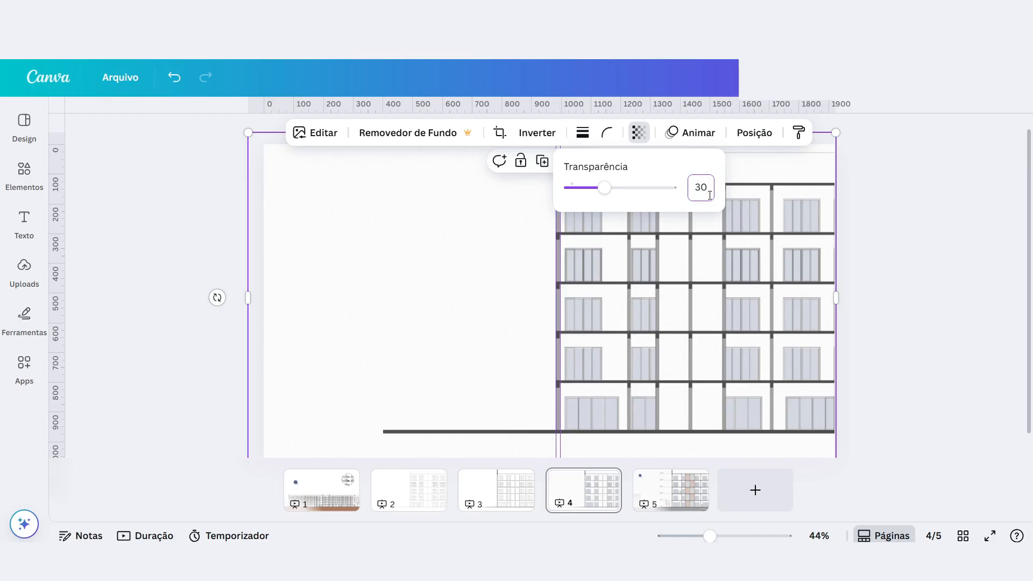
pyautogui.click(163, 262)
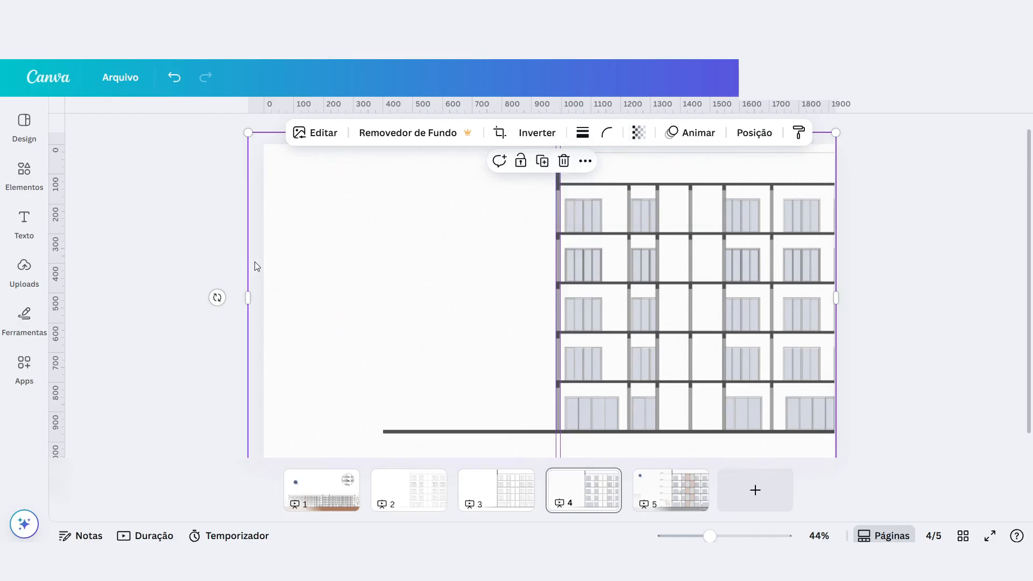
# Open page 5 and examine the finished section drawing from the roof down to the ground.
pyautogui.scroll(5, 326, 271)
pyautogui.scroll(-5, 438, 291)
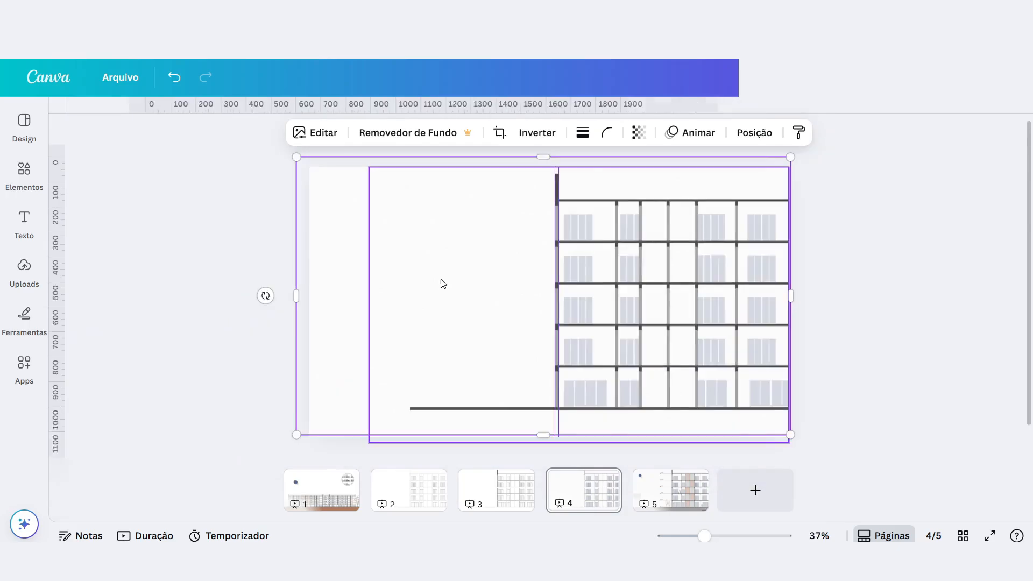
pyautogui.click(662, 484)
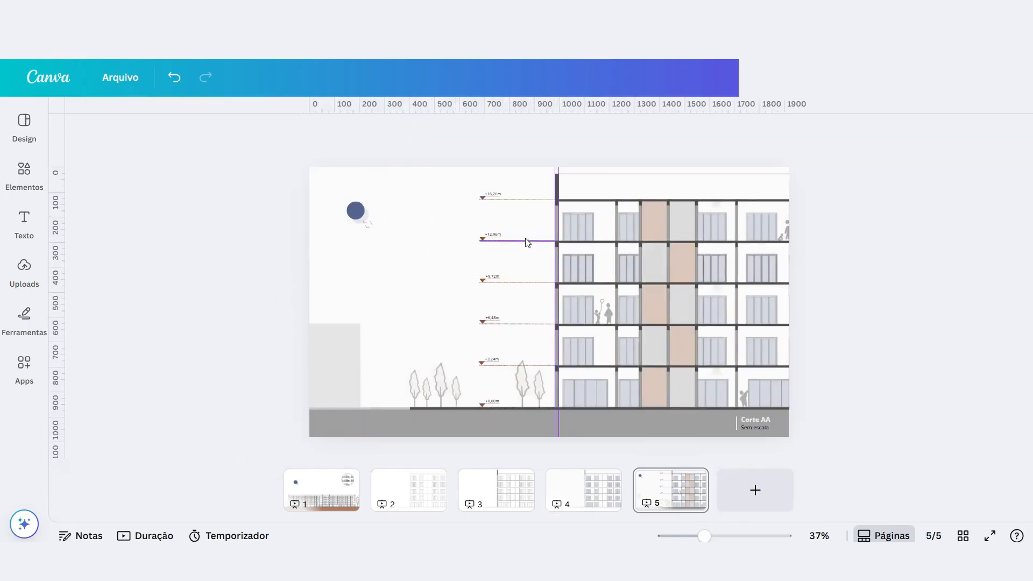
pyautogui.scroll(3, 541, 229)
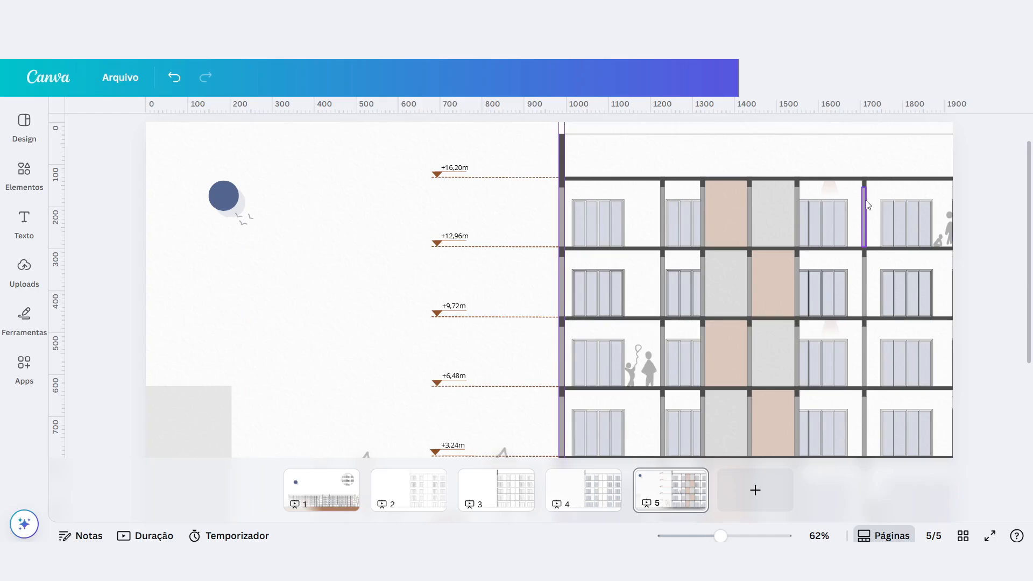
pyautogui.scroll(3, 602, 258)
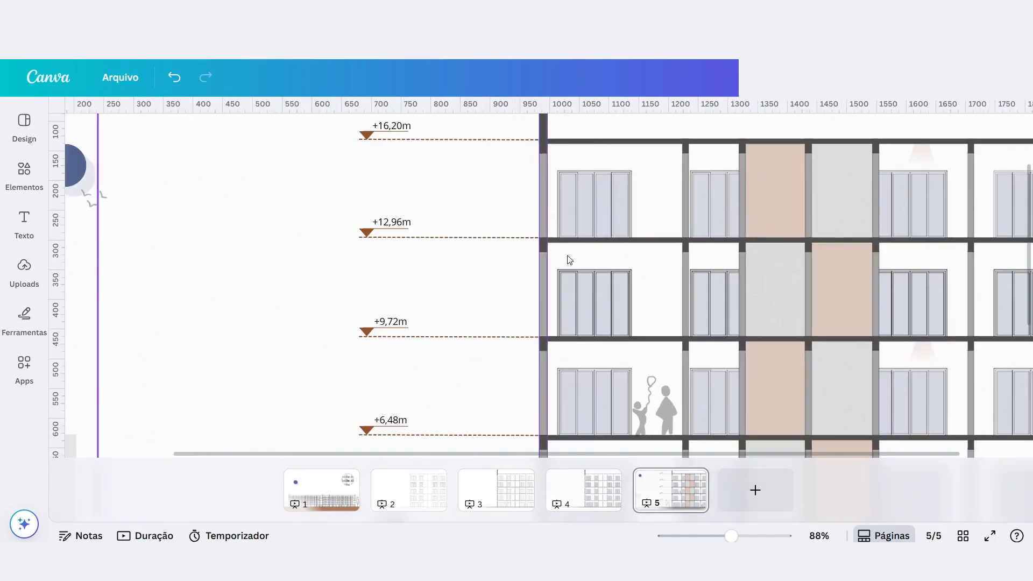
pyautogui.scroll(-3, 565, 253)
pyautogui.scroll(-2, 530, 258)
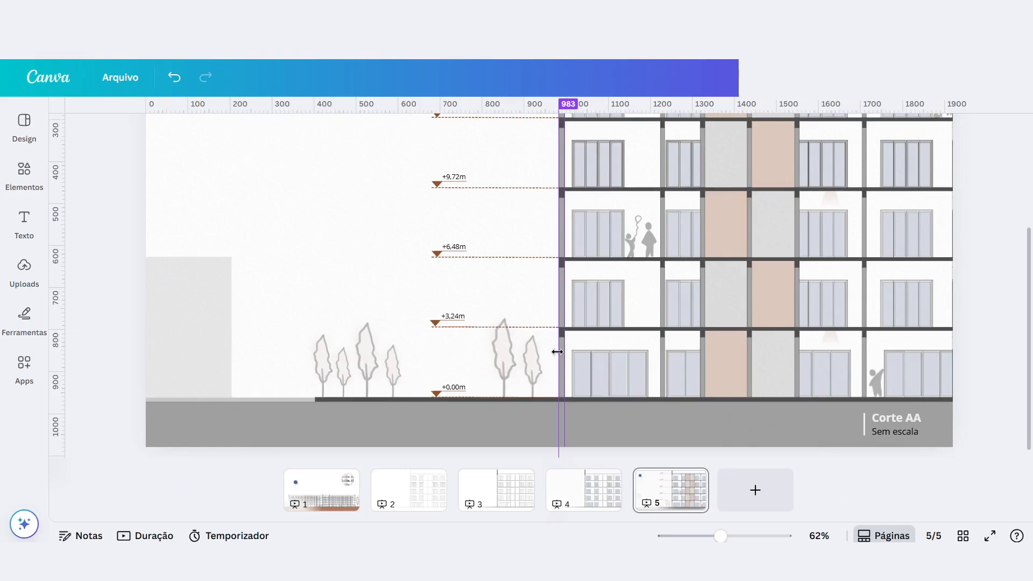
pyautogui.scroll(2, 582, 276)
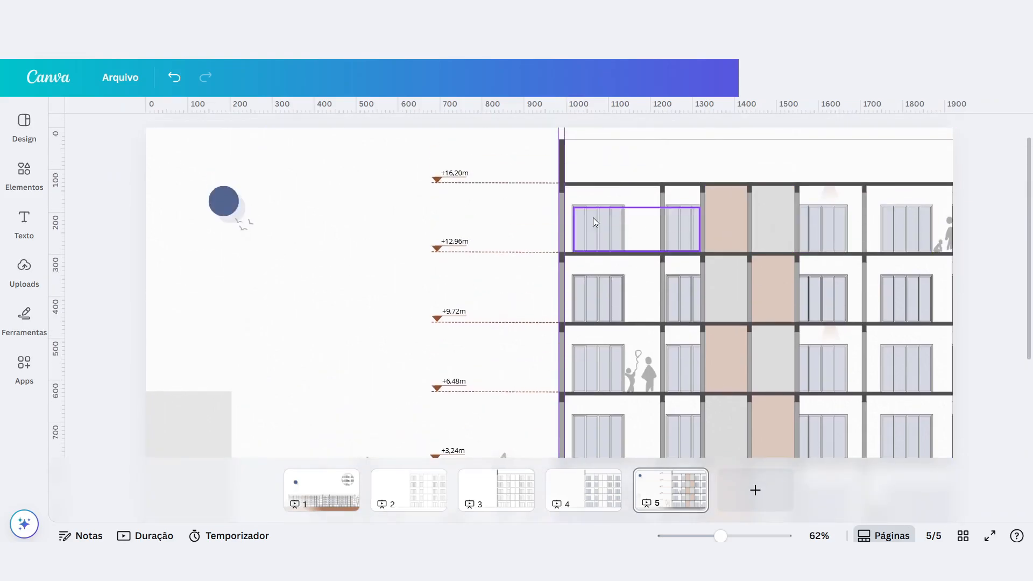
# Inspect the dashed floor-level lines and their height labels beside the building on page 5.
pyautogui.click(491, 184)
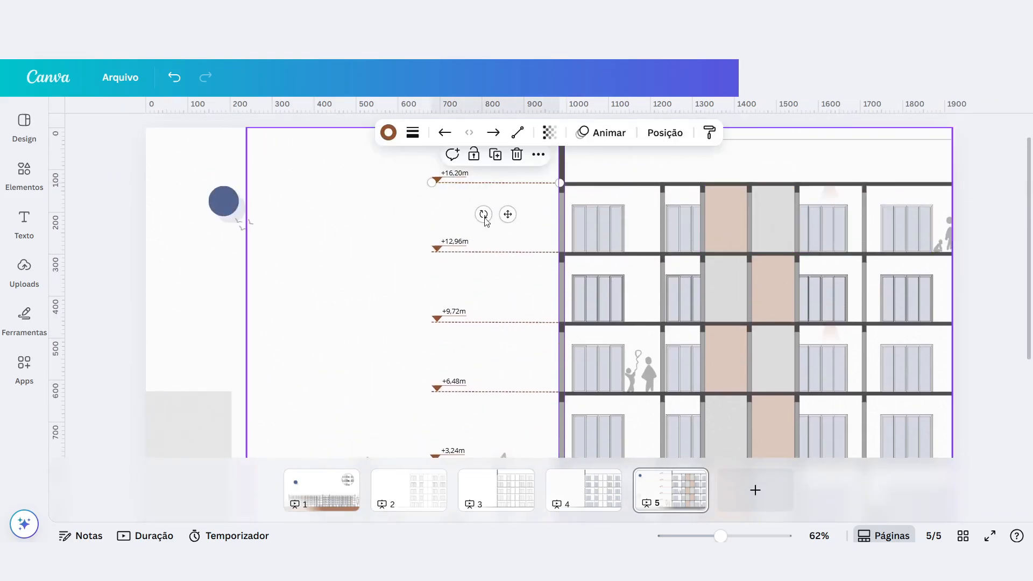
pyautogui.click(475, 251)
pyautogui.click(468, 322)
pyautogui.scroll(-3, 468, 326)
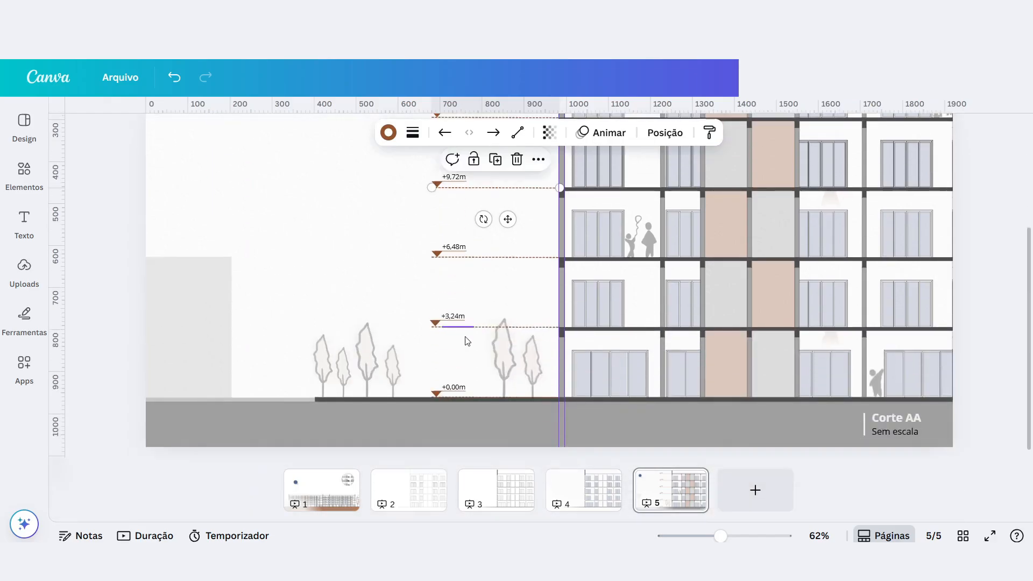
pyautogui.keyDown('ctrl'); pyautogui.scroll(-2, 531, 254); pyautogui.keyUp('ctrl')
pyautogui.scroll(3, 533, 260)
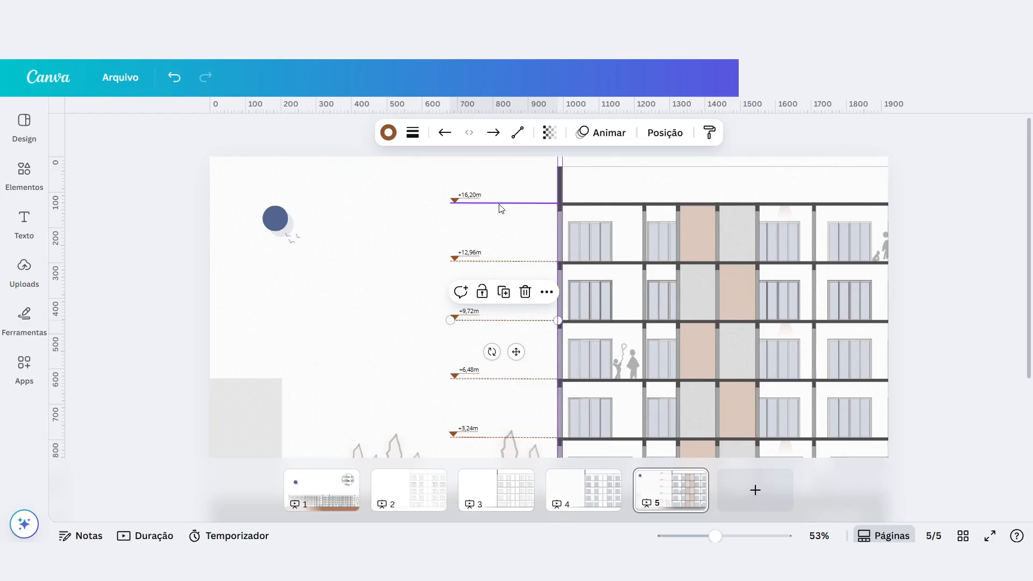
pyautogui.keyDown('ctrl'); pyautogui.scroll(5, 500, 207); pyautogui.keyUp('ctrl')
pyautogui.click(455, 210)
pyautogui.click(422, 256)
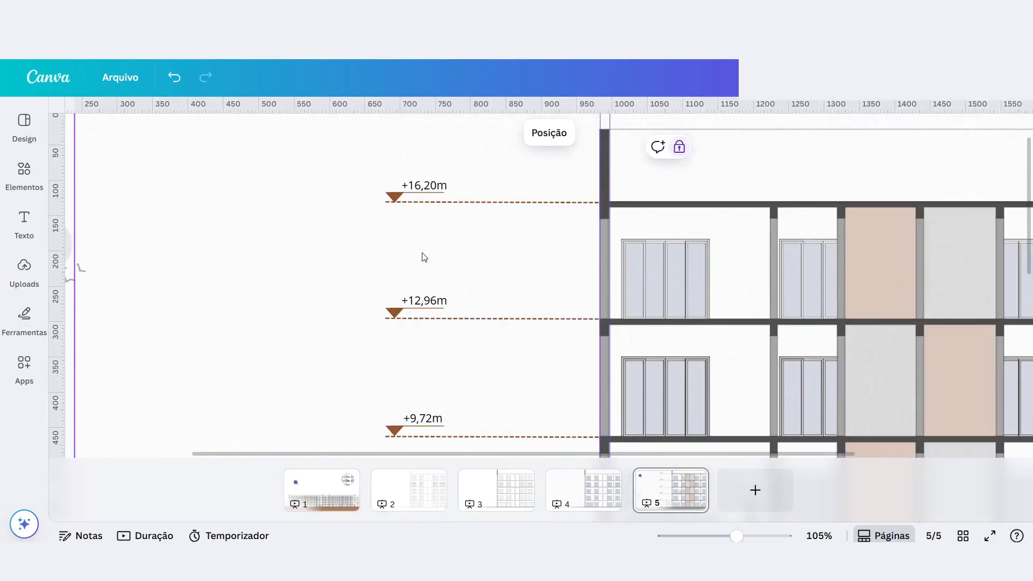
pyautogui.keyDown('ctrl'); pyautogui.scroll(-8, 532, 226); pyautogui.keyUp('ctrl')
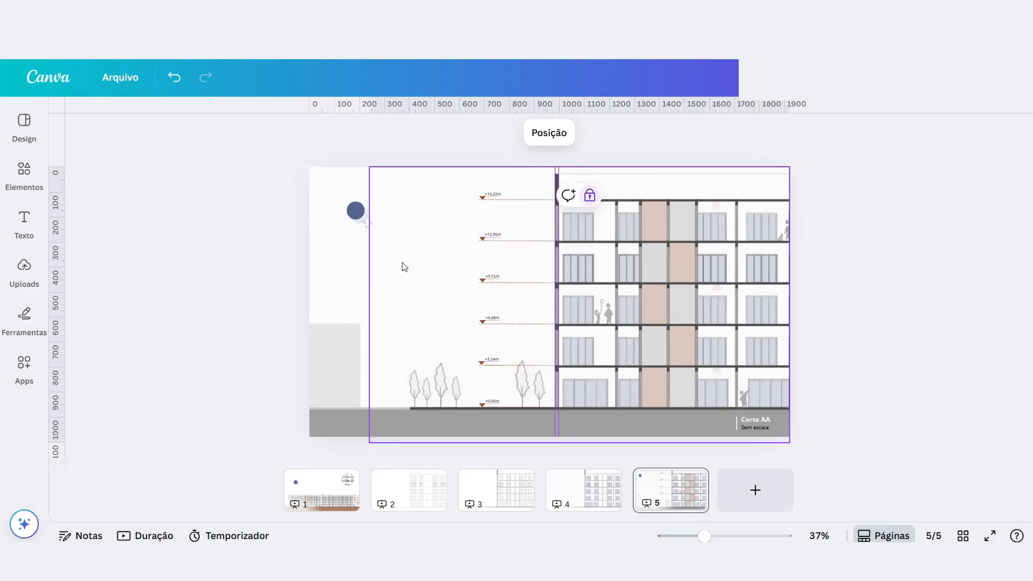
# Add a horizontal line beside the building on page 5, styled with short dashes and a stroke thickness of 3.
pyautogui.click(476, 301)
pyautogui.moveTo(484, 303); pyautogui.dragTo(366, 309)
pyautogui.click(411, 134)
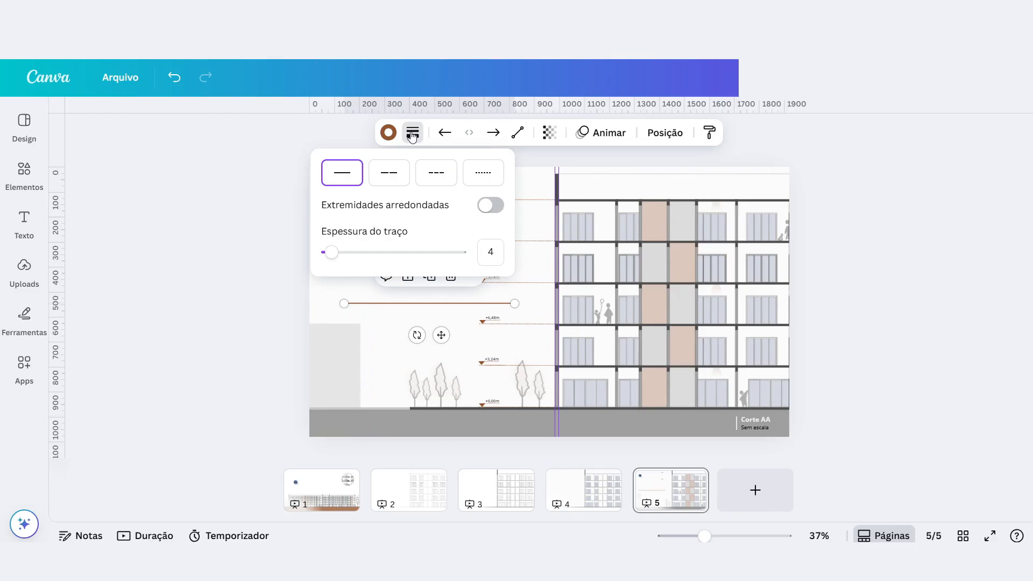
pyautogui.click(495, 178)
pyautogui.click(435, 171)
pyautogui.click(383, 175)
pyautogui.click(341, 171)
pyautogui.click(385, 176)
pyautogui.click(453, 181)
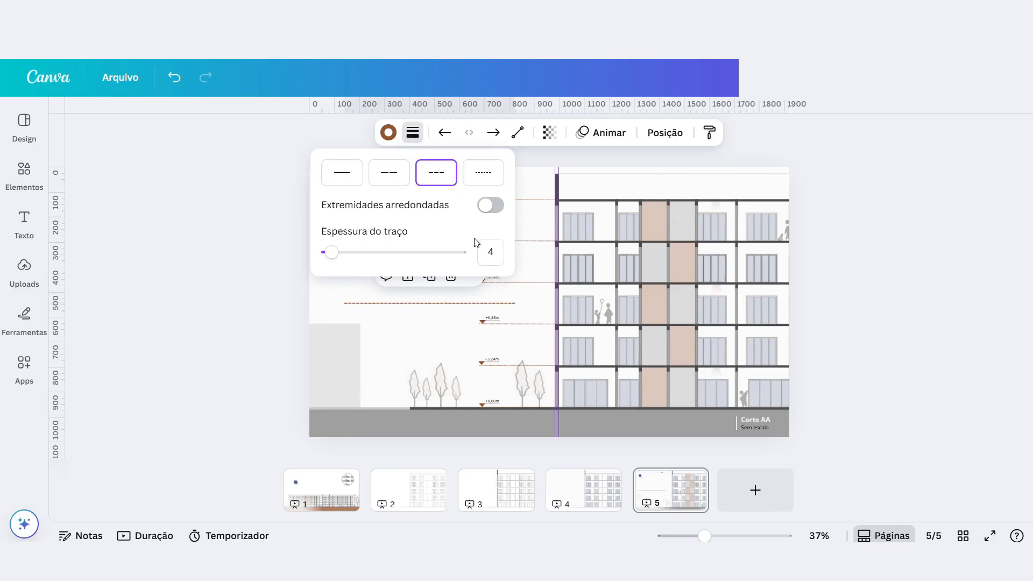
pyautogui.moveTo(334, 259); pyautogui.dragTo(330, 256)
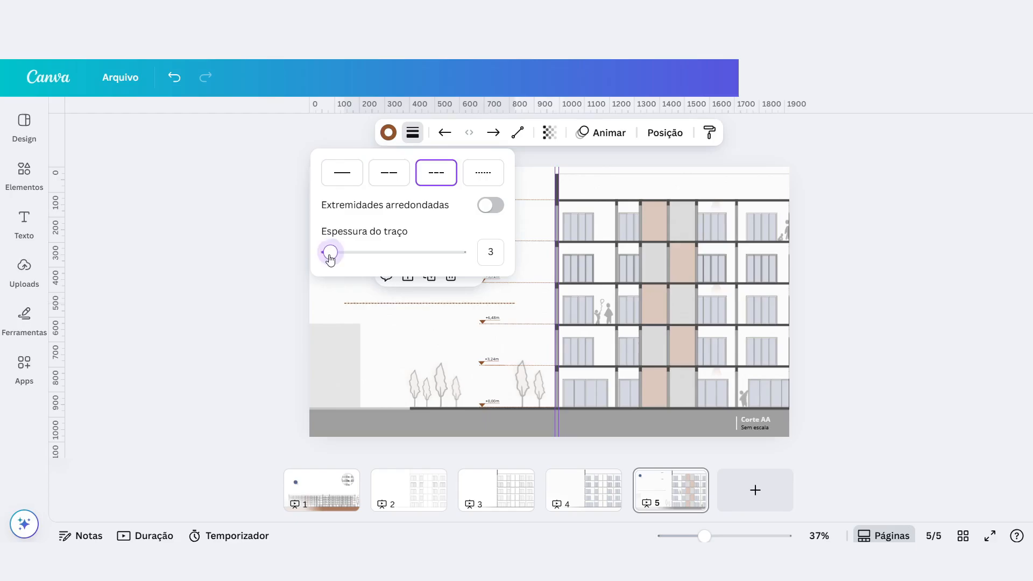
# Try the dashed line at the +6,48m level, shortened to end at the building's outer wall, and delete it.
pyautogui.moveTo(441, 335)
pyautogui.mouseDown()
pyautogui.moveTo(473, 344)
pyautogui.moveTo(478, 360)
pyautogui.mouseUp()
pyautogui.scroll(3, 543, 344)
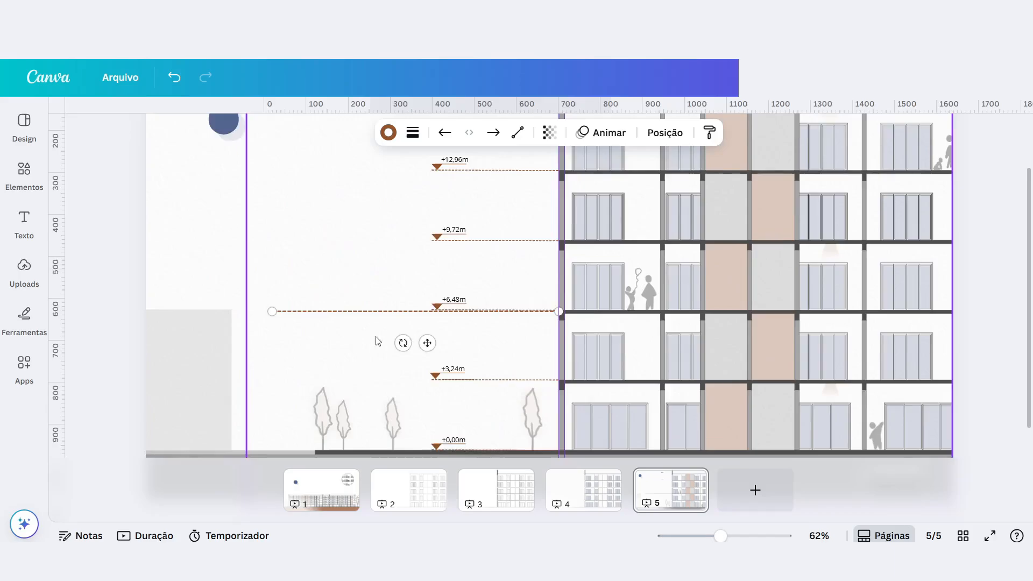
pyautogui.moveTo(291, 305); pyautogui.dragTo(177, 259)
pyautogui.moveTo(457, 258); pyautogui.dragTo(226, 253)
pyautogui.moveTo(190, 291); pyautogui.dragTo(522, 336)
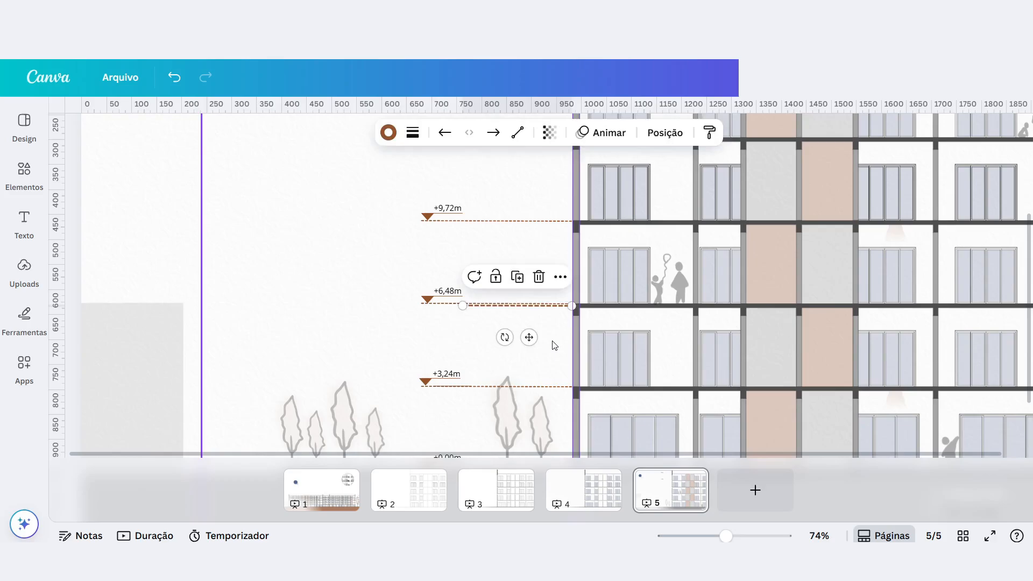
pyautogui.press('Delete')
# Examine how the level markers combine a triangle, a height label, an underline and a dashed line.
pyautogui.scroll(5, 422, 300)
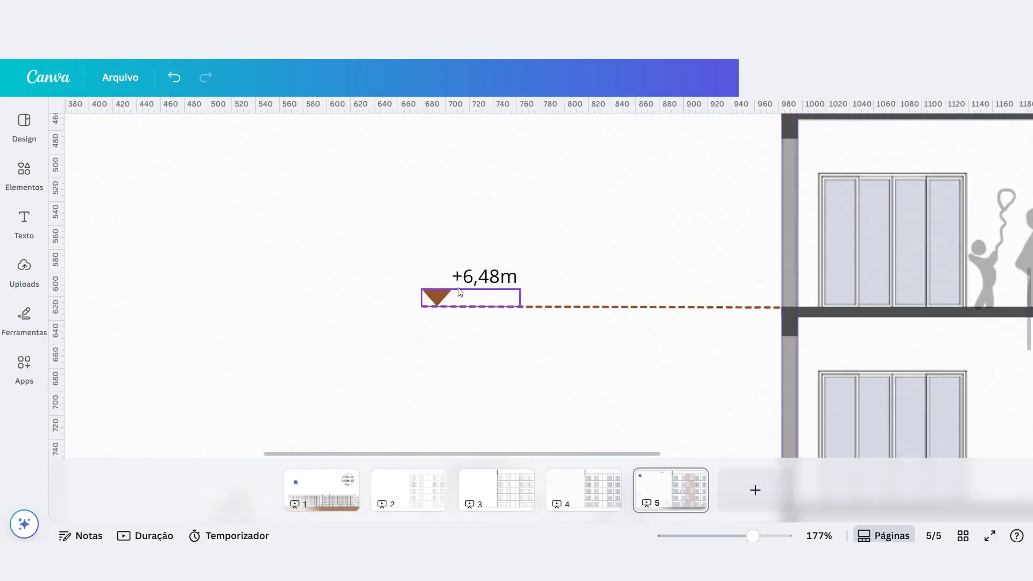
pyautogui.scroll(-5, 460, 292)
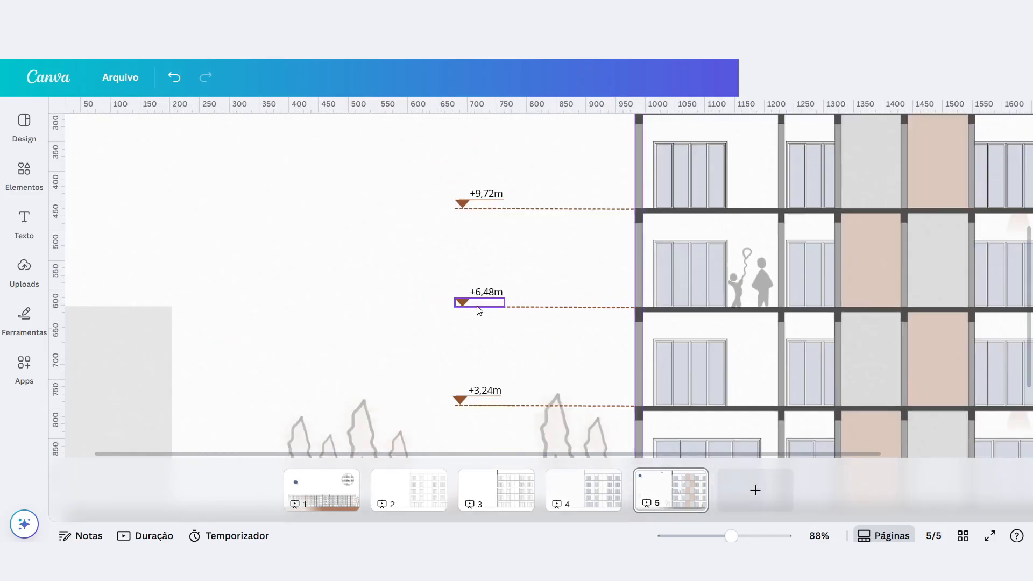
pyautogui.scroll(-4, 479, 310)
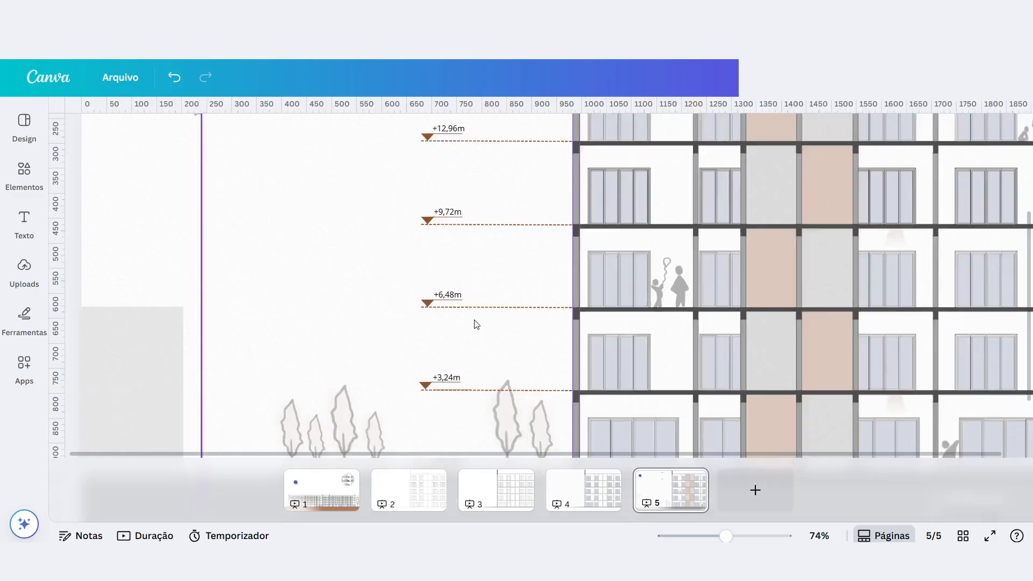
pyautogui.scroll(1, 456, 262)
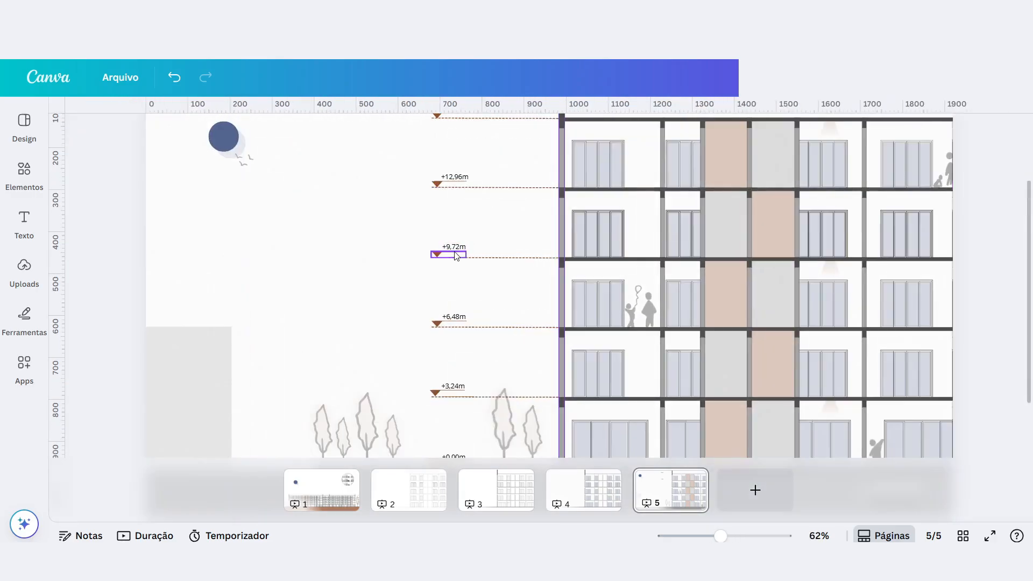
pyautogui.scroll(2, 454, 252)
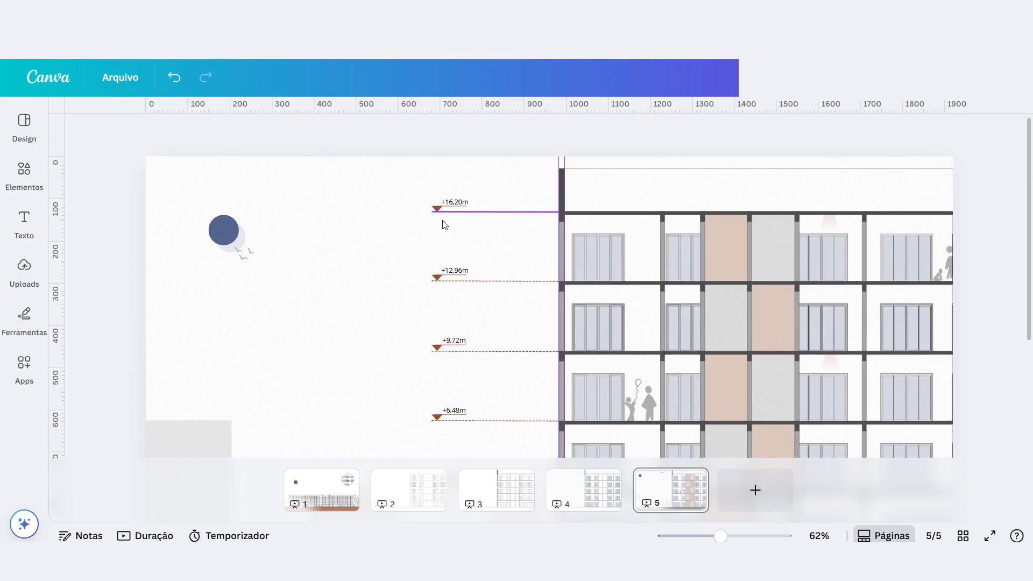
pyautogui.scroll(3, 380, 170)
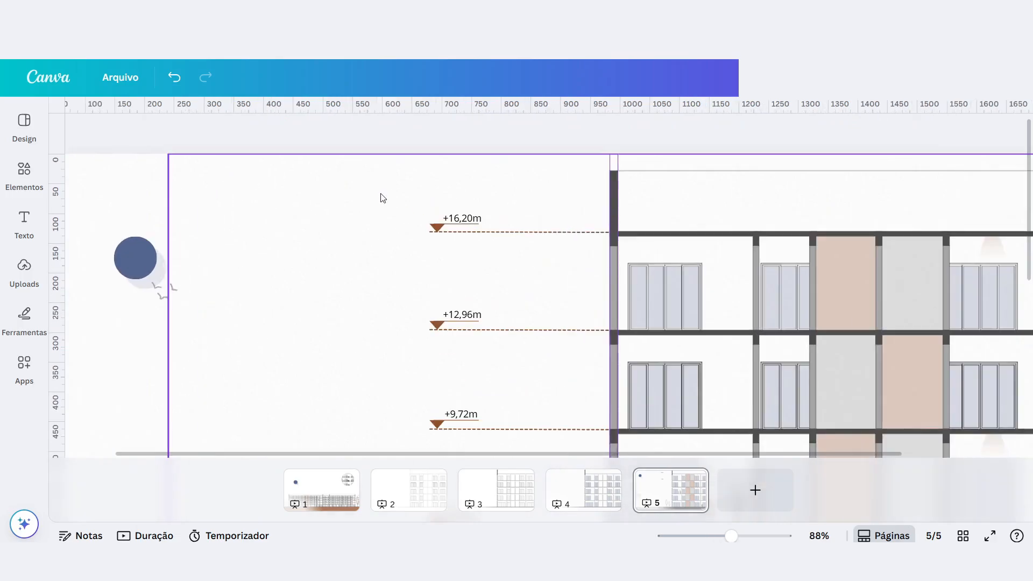
pyautogui.click(438, 227)
pyautogui.scroll(3, 300, 254)
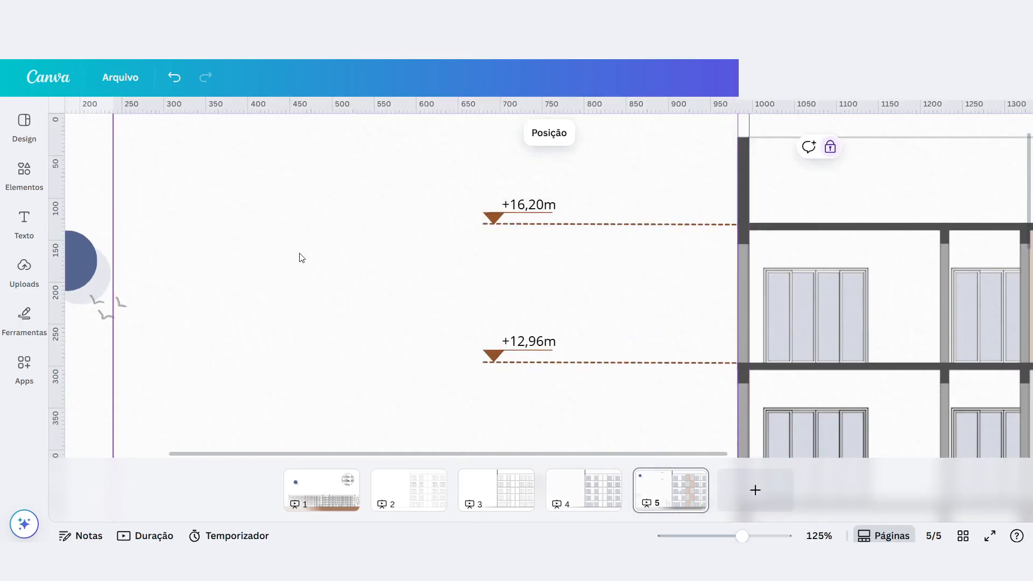
# Add a square in the empty area beside the level markers and change its shape to a downward-pointing triangle.
pyautogui.hotkey('ctrl', 'v')
pyautogui.scroll(-3, 426, 268)
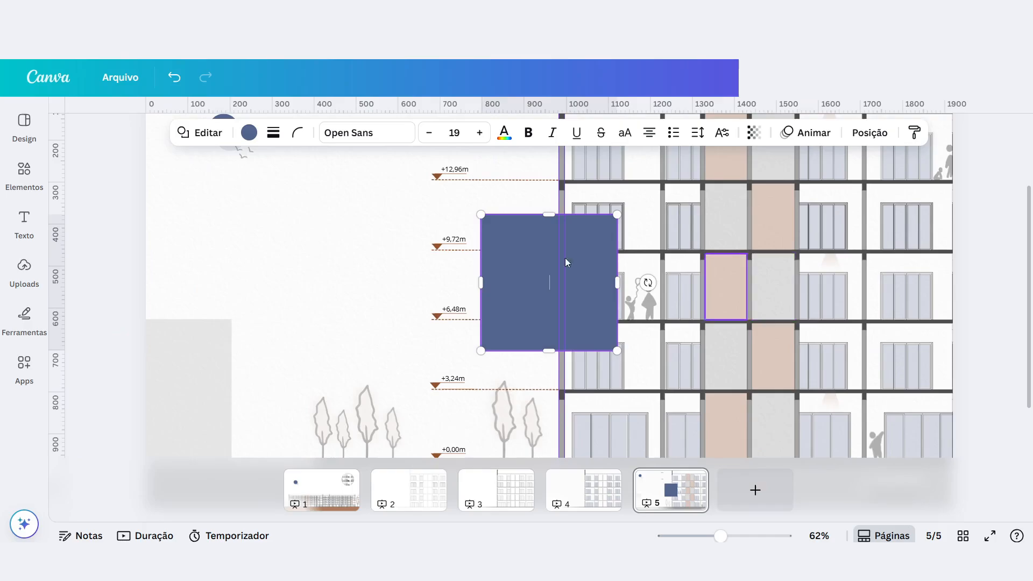
pyautogui.moveTo(508, 269); pyautogui.dragTo(274, 223)
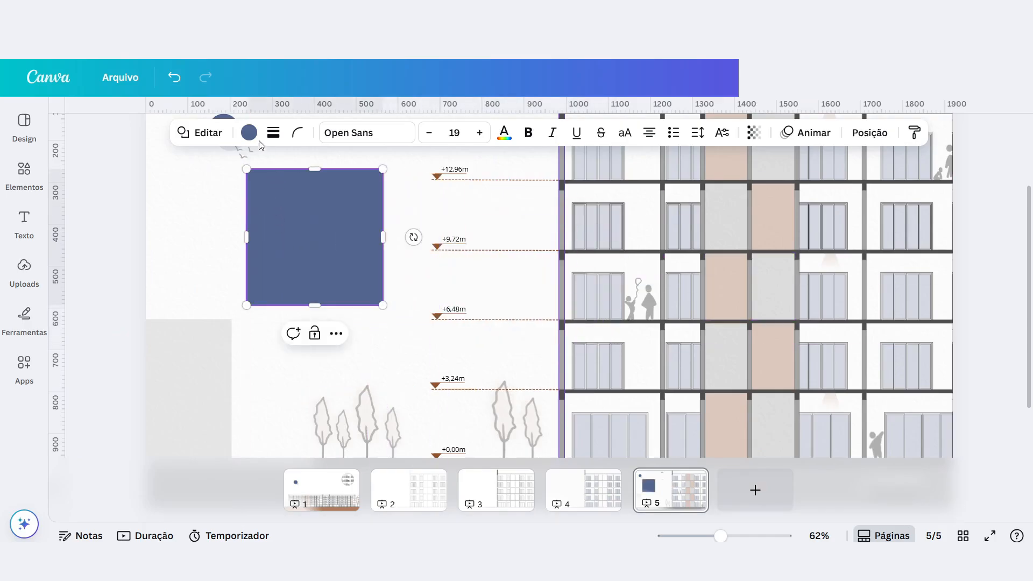
pyautogui.click(186, 133)
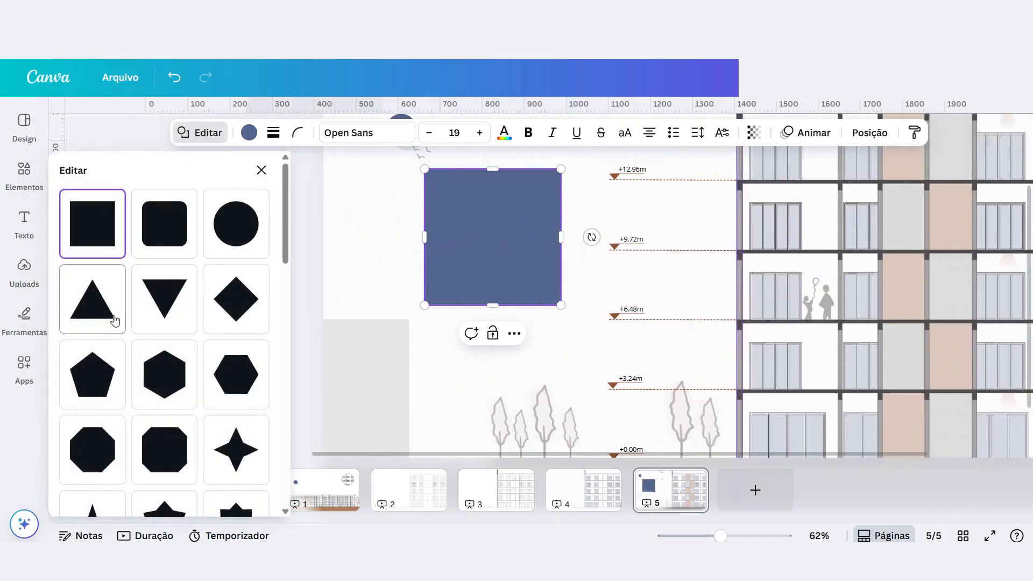
pyautogui.click(166, 301)
# Flatten and shrink the triangle to a small marker and fill it with the document's brown.
pyautogui.moveTo(486, 170); pyautogui.dragTo(491, 235)
pyautogui.moveTo(556, 289); pyautogui.dragTo(460, 250)
pyautogui.click(445, 132)
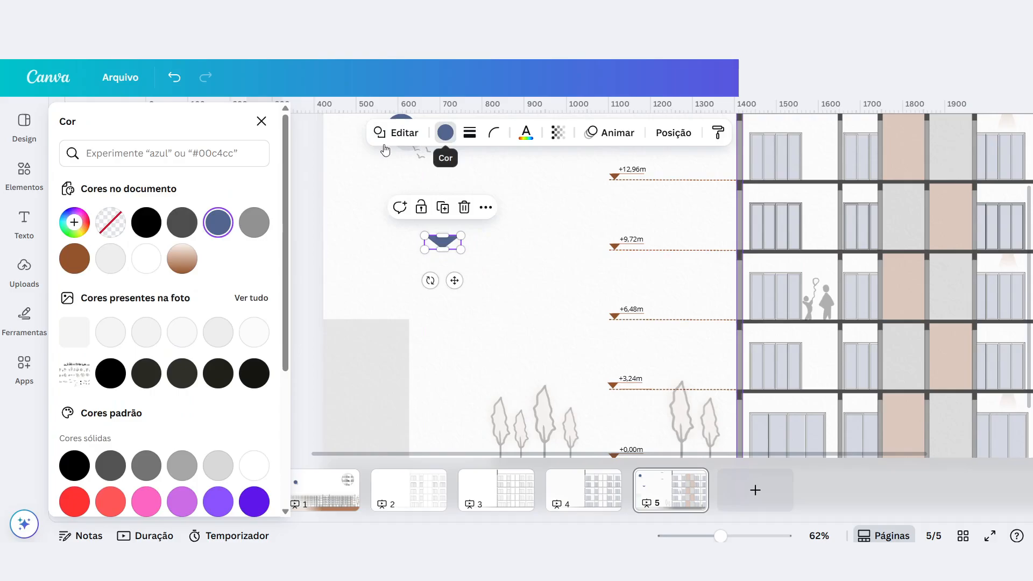
pyautogui.click(74, 258)
pyautogui.scroll(5, 421, 250)
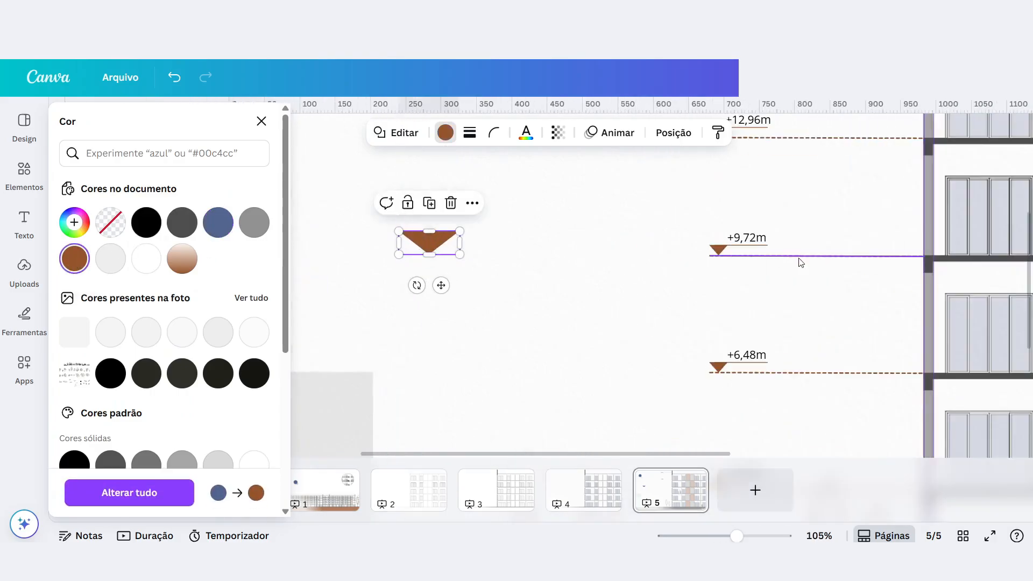
# Duplicate the dashed line at the +9,72m level, place the copy along the new triangle's upper edge and make it a solid line.
pyautogui.click(800, 257)
pyautogui.click(717, 310)
pyautogui.click(590, 260)
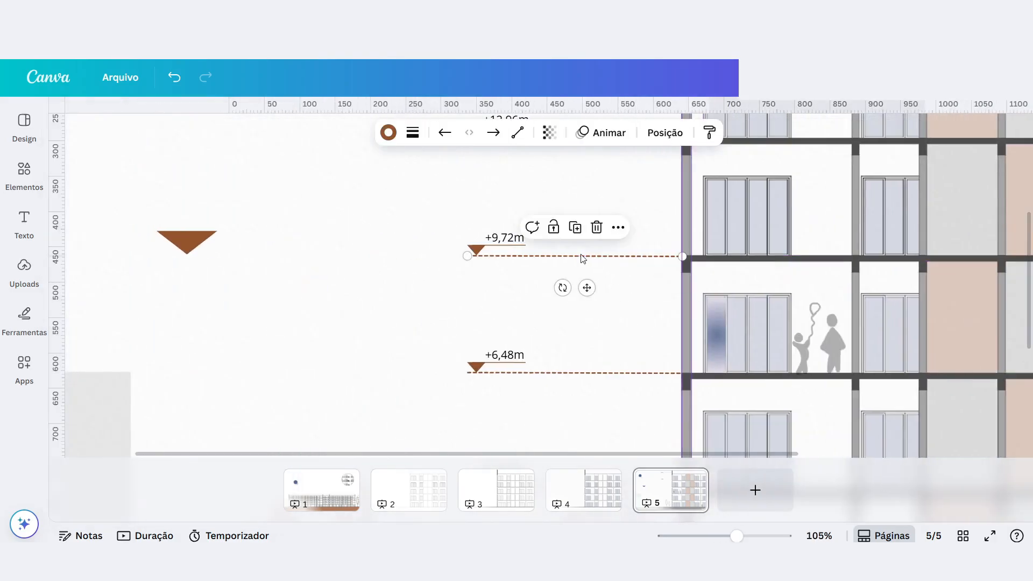
pyautogui.click(718, 331)
pyautogui.click(652, 318)
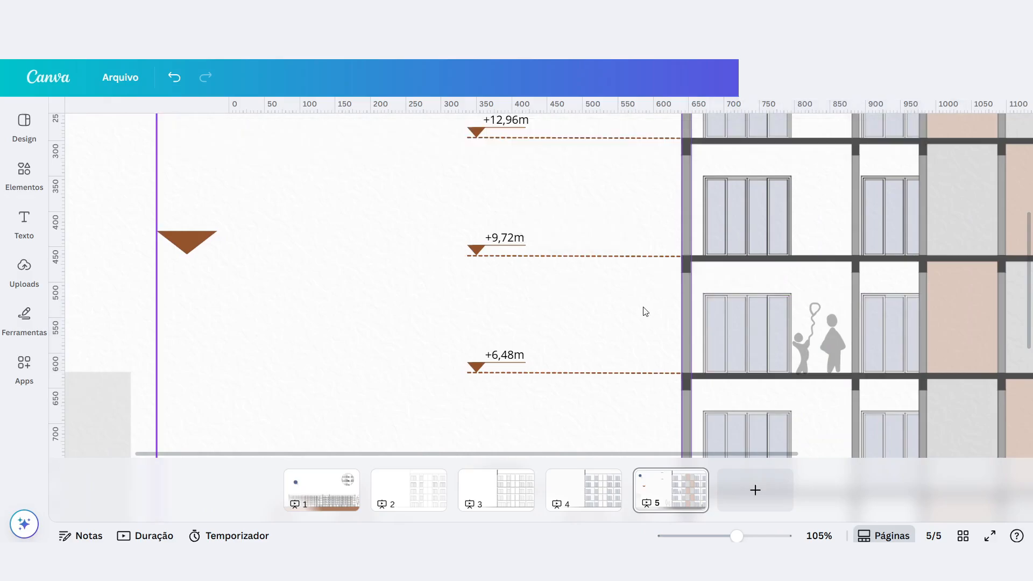
pyautogui.click(575, 263)
pyautogui.hotkey('ctrl', 'd')
pyautogui.moveTo(601, 299); pyautogui.dragTo(276, 264)
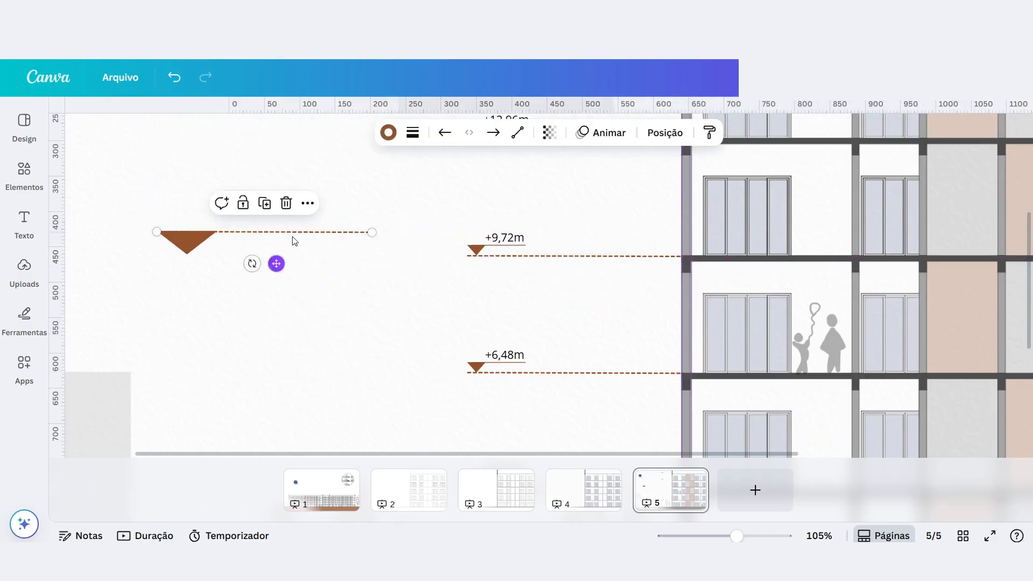
pyautogui.click(413, 133)
pyautogui.click(350, 182)
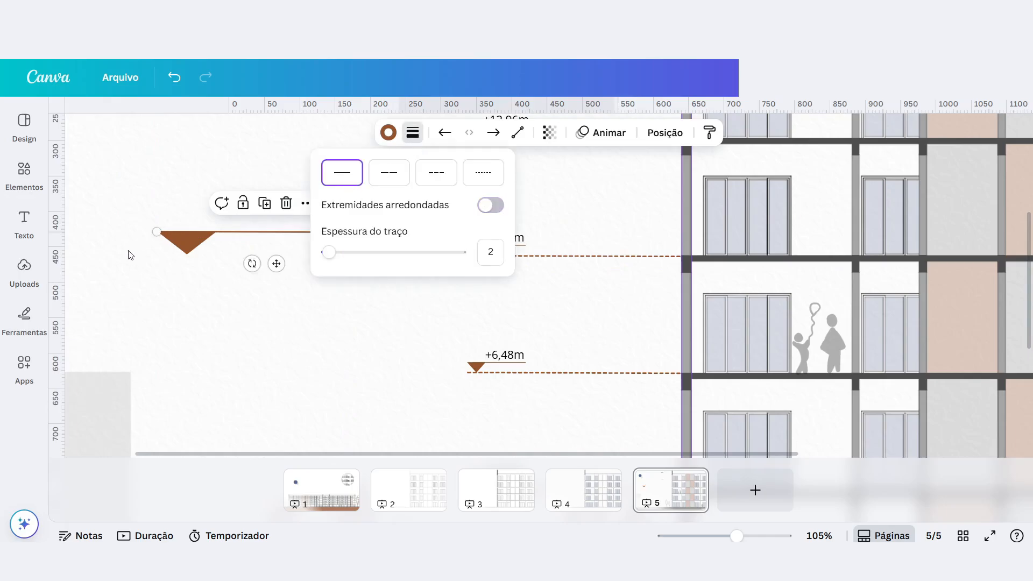
# Select the new triangle and its solid line together, scale them down and move them over the existing +9,72m marker.
pyautogui.scroll(4, 132, 251)
pyautogui.scroll(-3, 283, 264)
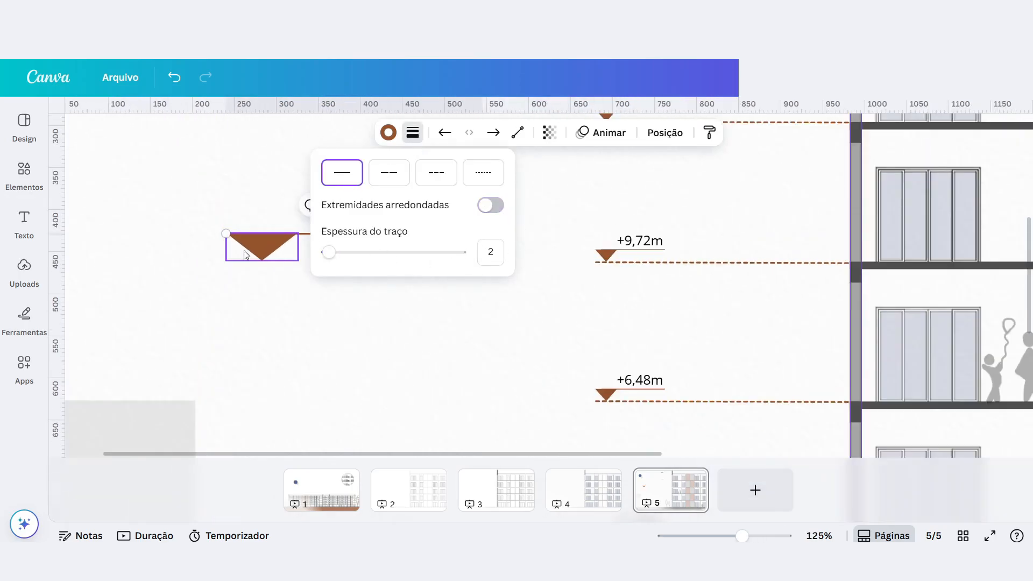
pyautogui.scroll(-2, 171, 240)
pyautogui.click(160, 240)
pyautogui.scroll(3, 216, 242)
pyautogui.moveTo(374, 237); pyautogui.dragTo(375, 237)
pyautogui.moveTo(193, 211); pyautogui.dragTo(316, 269)
pyautogui.rightClick(286, 247)
pyautogui.click(286, 247)
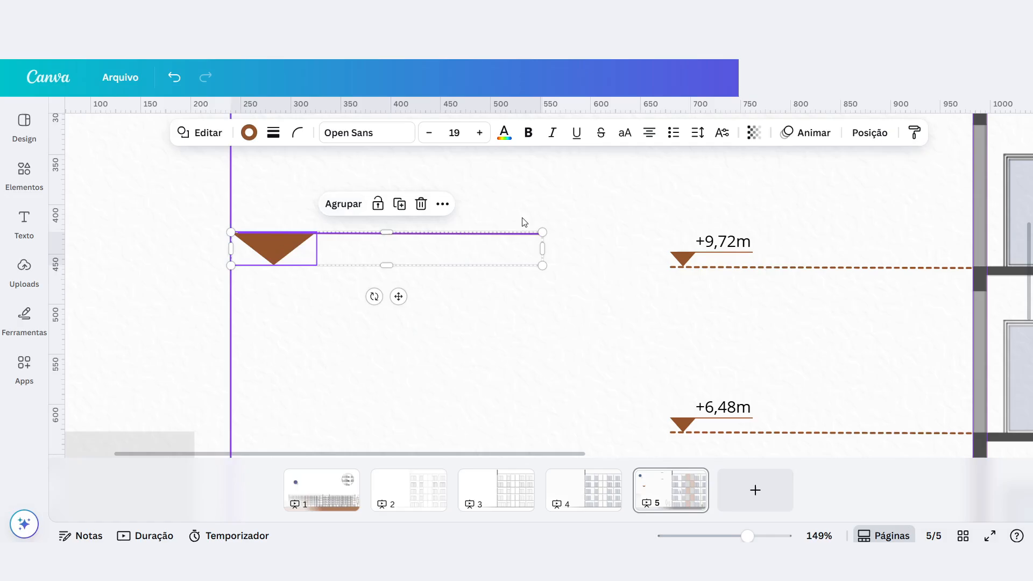
pyautogui.moveTo(542, 232); pyautogui.dragTo(368, 256)
pyautogui.moveTo(272, 260)
pyautogui.mouseDown()
pyautogui.moveTo(713, 257)
pyautogui.moveTo(700, 265)
pyautogui.mouseUp()
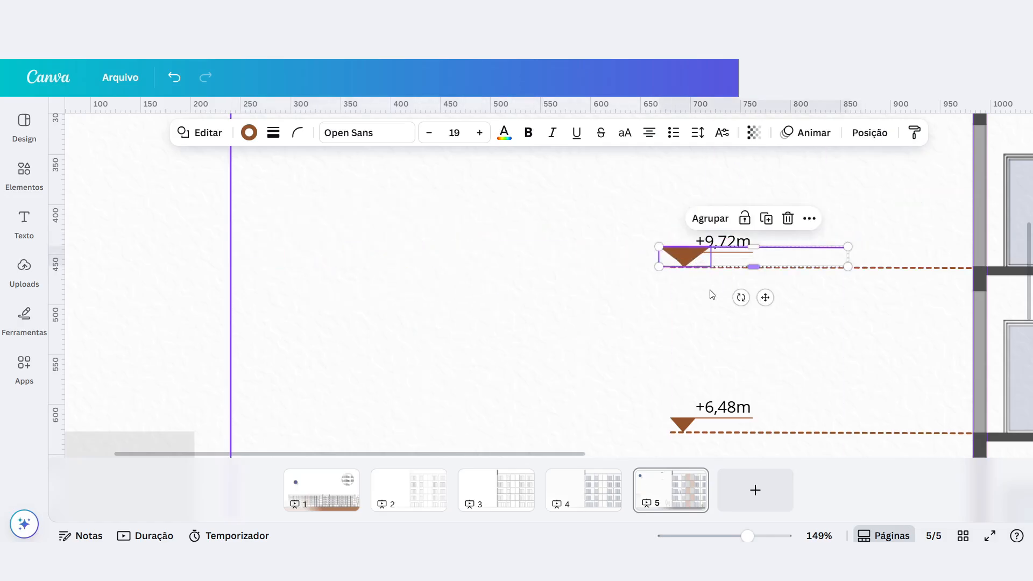
# Delete the trial triangle and solid line lying over the +9,72m marker.
pyautogui.scroll(-5, 647, 329)
pyautogui.scroll(1, 514, 342)
pyautogui.scroll(-2, 501, 298)
pyautogui.scroll(1, 474, 329)
pyautogui.press('Delete')
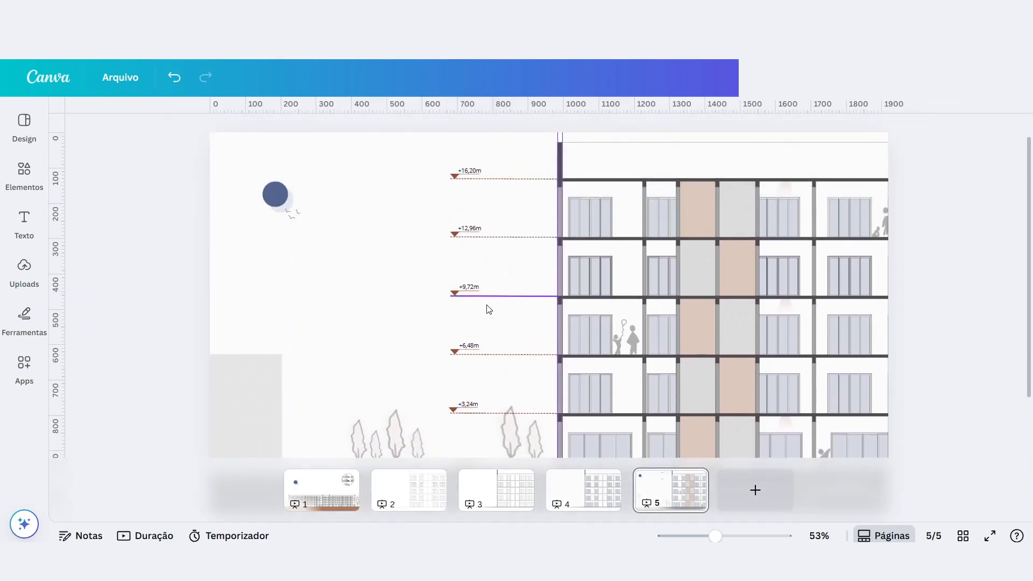
# Add a text box reading "+9,72m" near the existing level marker of the same height.
pyautogui.scroll(1, 452, 329)
pyautogui.scroll(3, 453, 326)
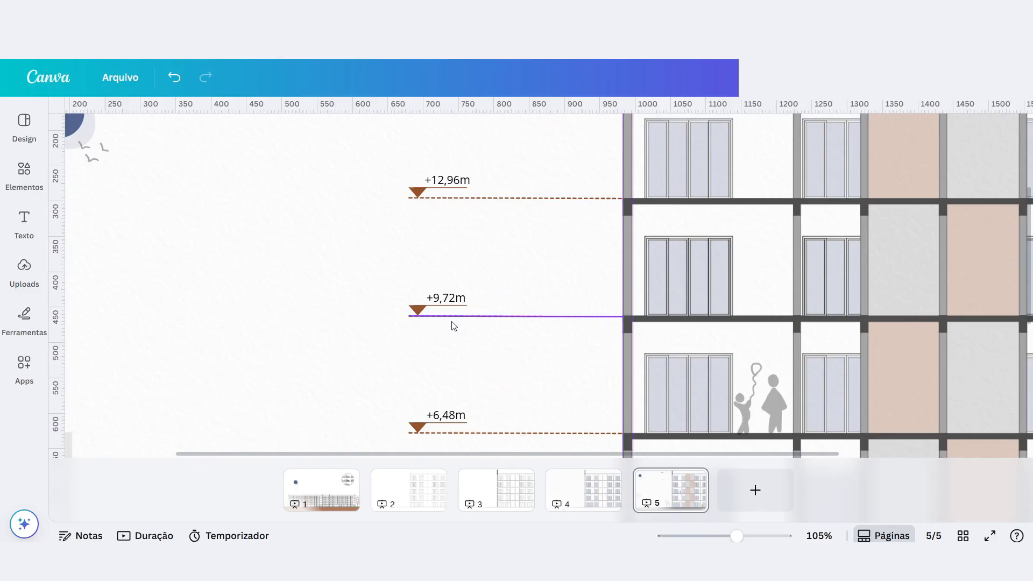
pyautogui.press('t')
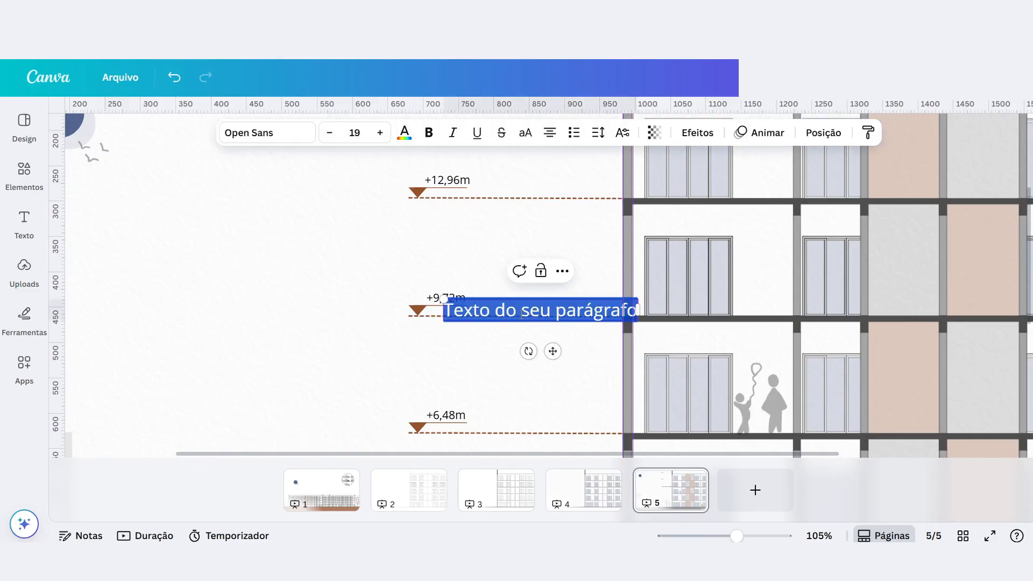
pyautogui.press('BackSpace')
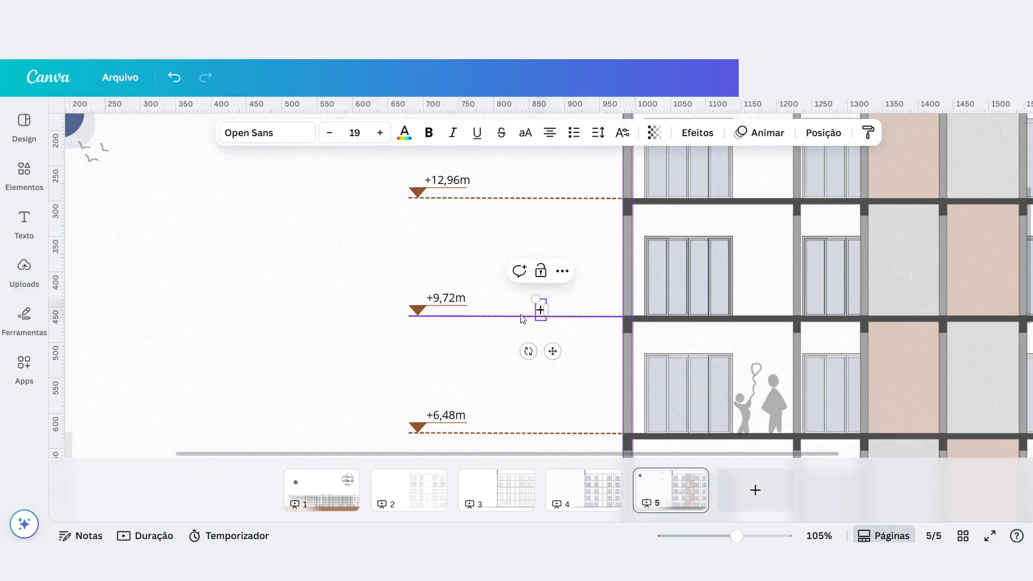
pyautogui.write('+9,72')
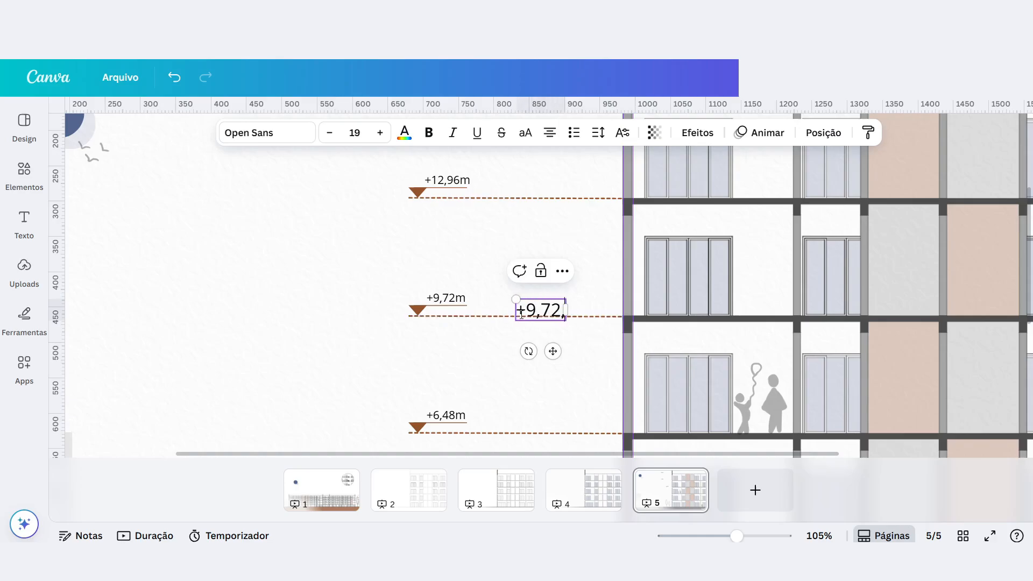
pyautogui.write('m')
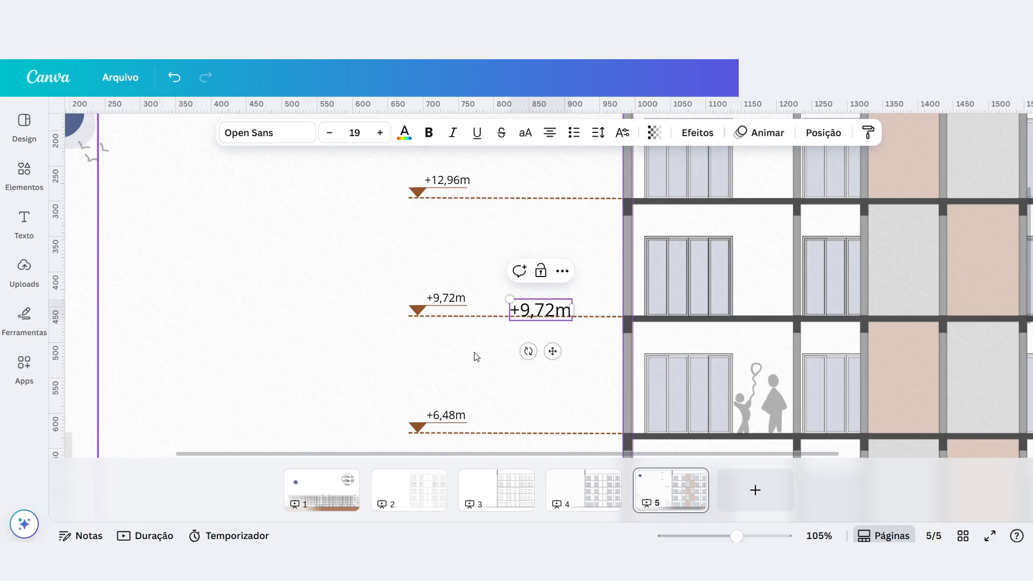
# Try a duplicate of the new +9,72m text around the level marker and delete both trial texts.
pyautogui.click(446, 415)
pyautogui.click(539, 314)
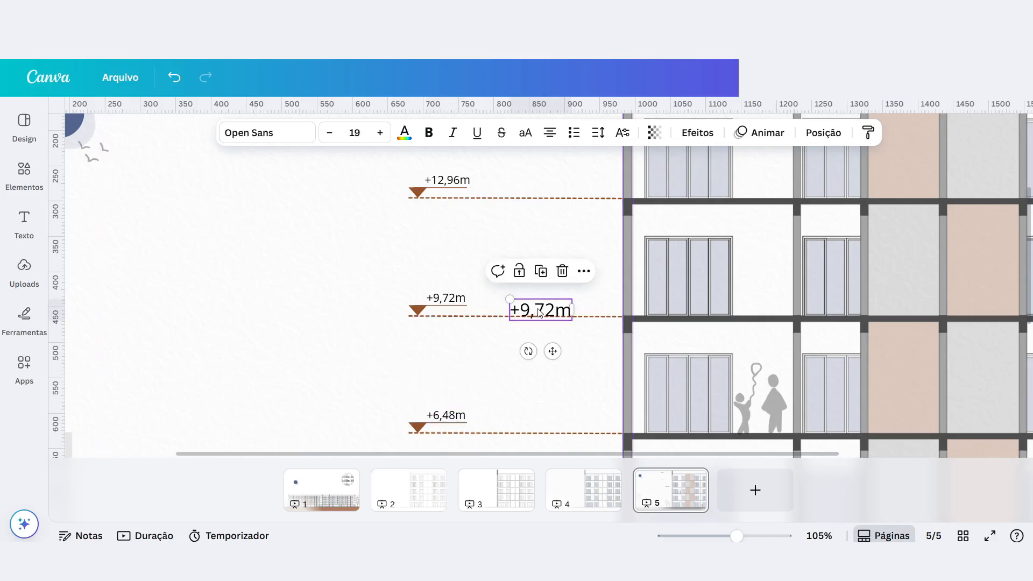
pyautogui.hotkey('ctrl', 'd')
pyautogui.moveTo(539, 312); pyautogui.dragTo(431, 247)
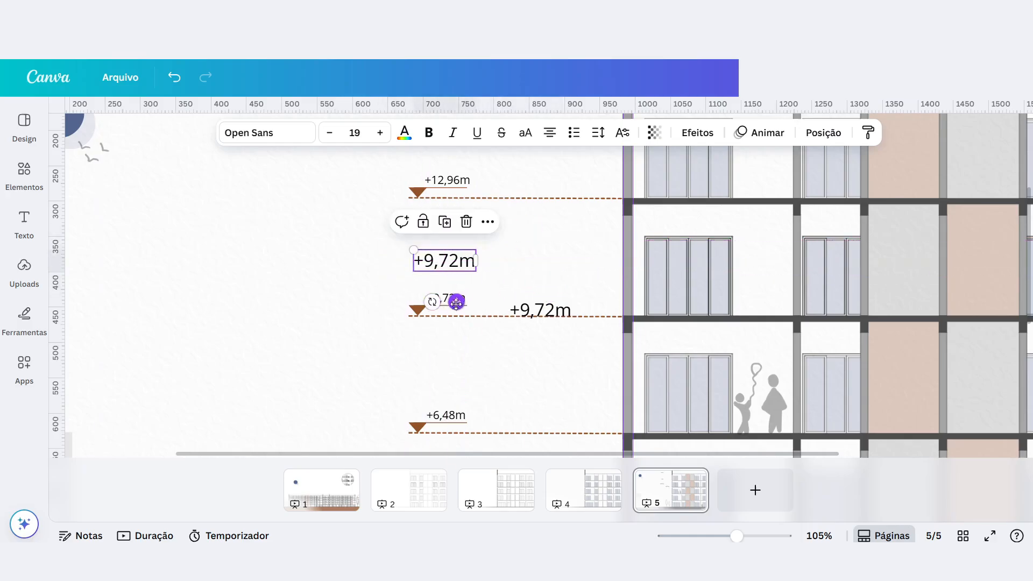
pyautogui.moveTo(456, 300); pyautogui.dragTo(442, 358)
pyautogui.press('Delete')
pyautogui.click(549, 316)
pyautogui.press('Delete')
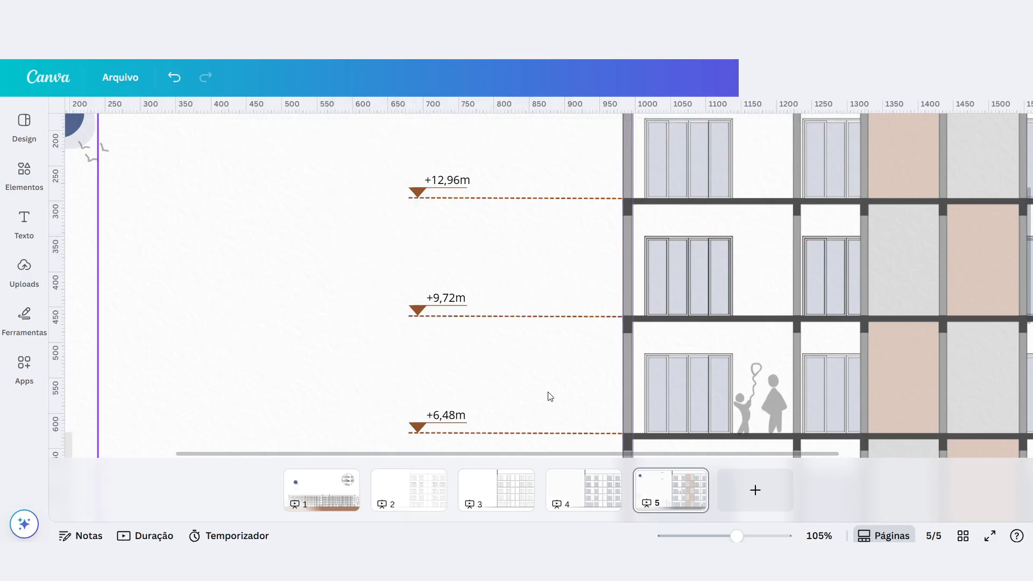
# Examine the facade section's level markers, trees, ground strip and human figures, and glance at the library of graphic elements.
pyautogui.scroll(-5, 549, 397)
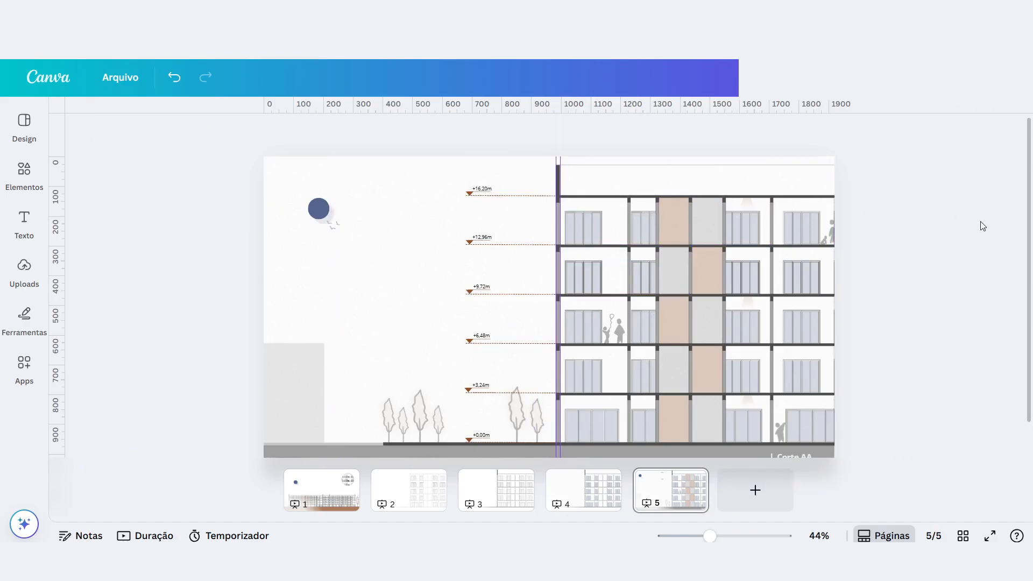
pyautogui.scroll(-1, 744, 256)
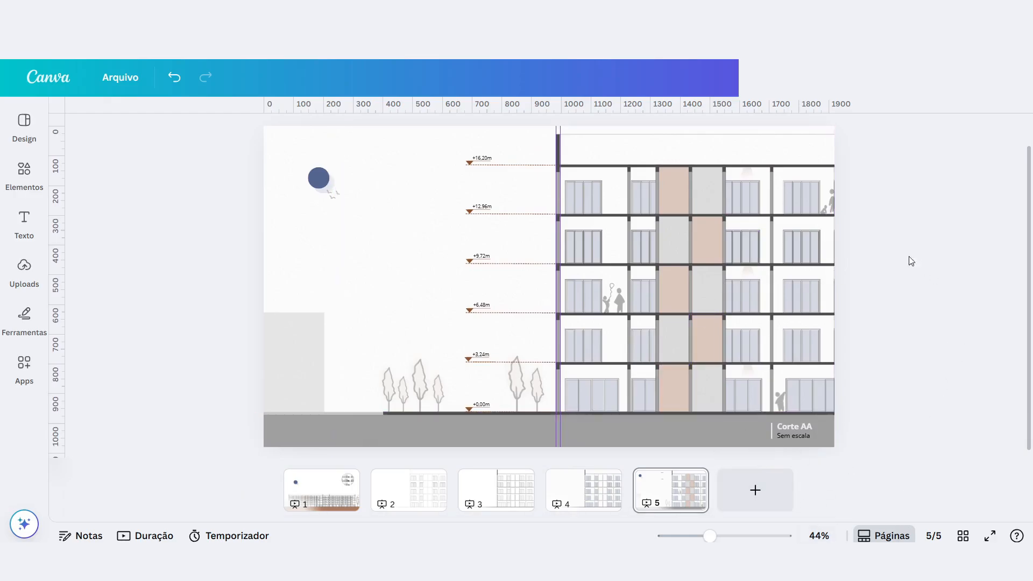
pyautogui.scroll(3, 911, 261)
pyautogui.click(650, 353)
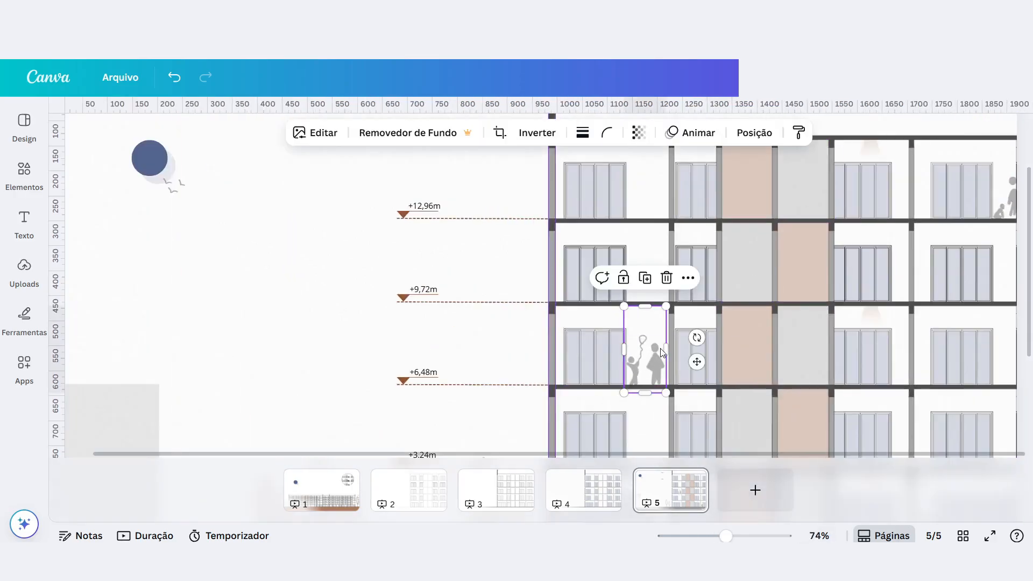
pyautogui.scroll(-4, 661, 352)
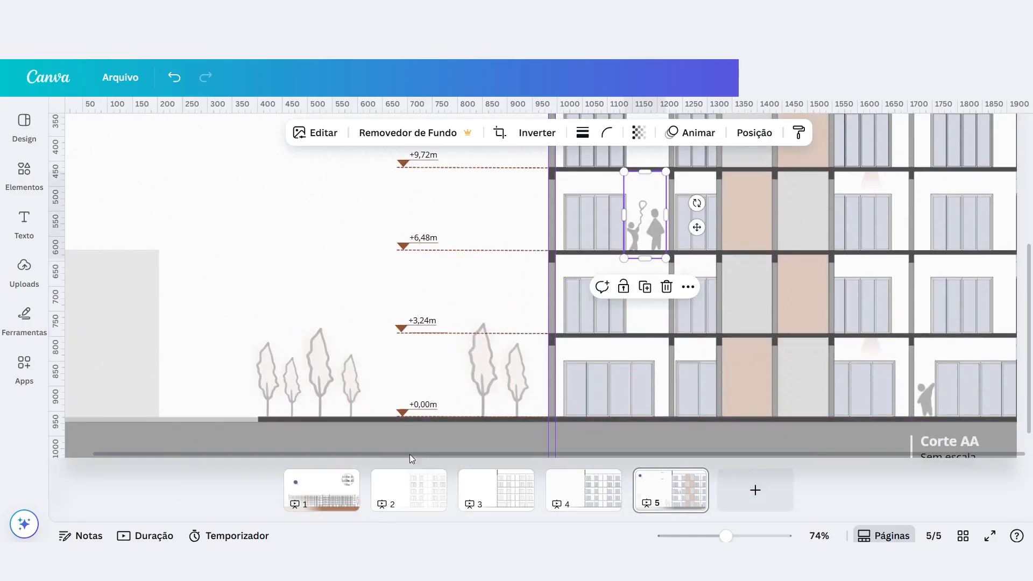
pyautogui.scroll(4, 341, 305)
pyautogui.scroll(-5, 341, 305)
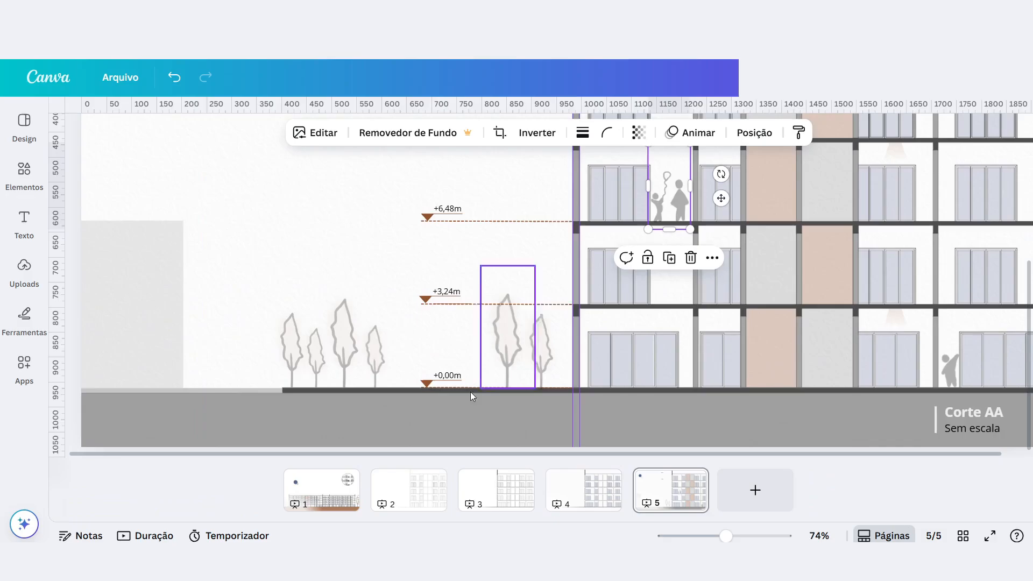
pyautogui.scroll(-4, 484, 355)
pyautogui.scroll(2, 683, 295)
pyautogui.scroll(2, 654, 332)
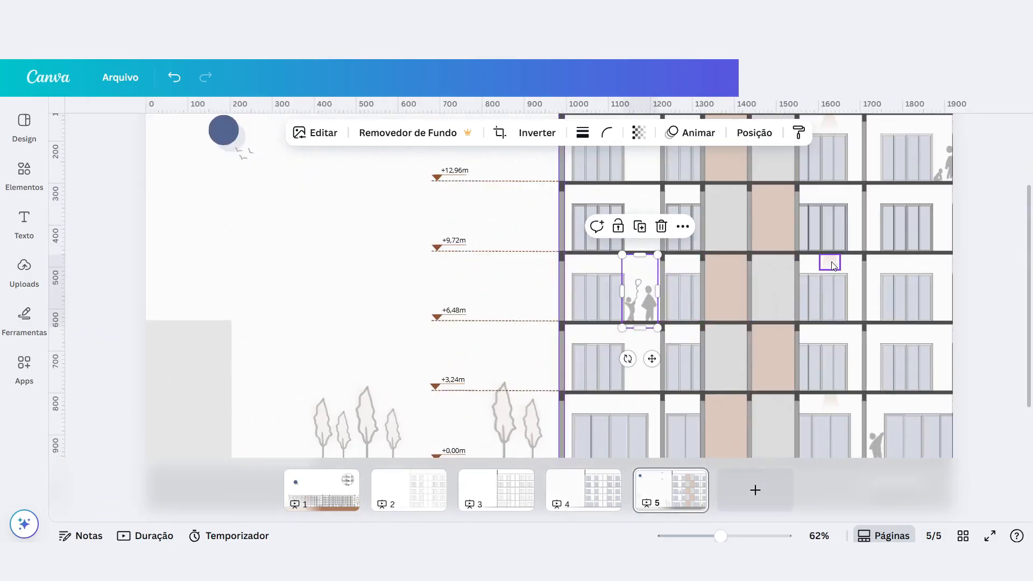
pyautogui.click(38, 179)
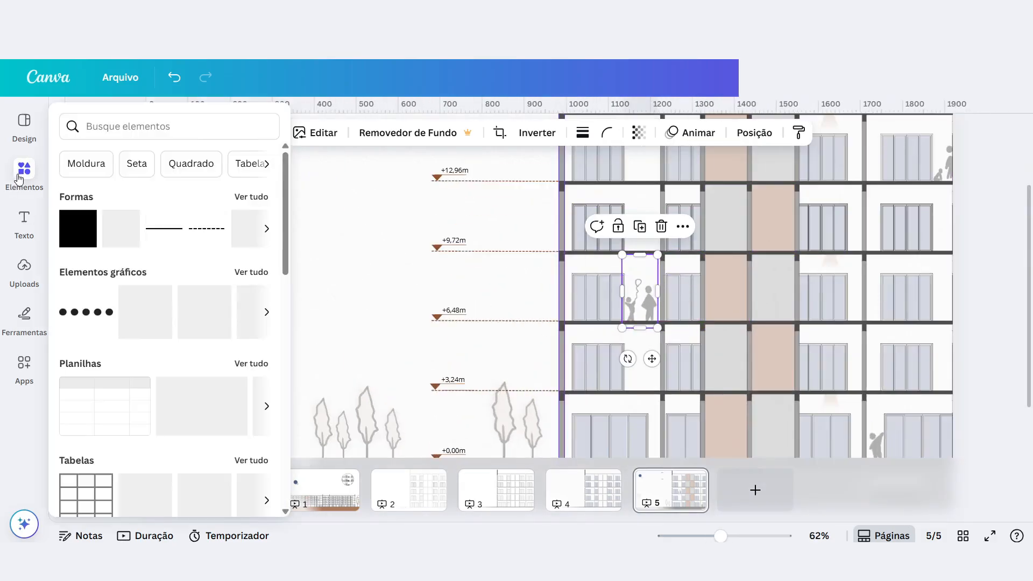
pyautogui.click(25, 175)
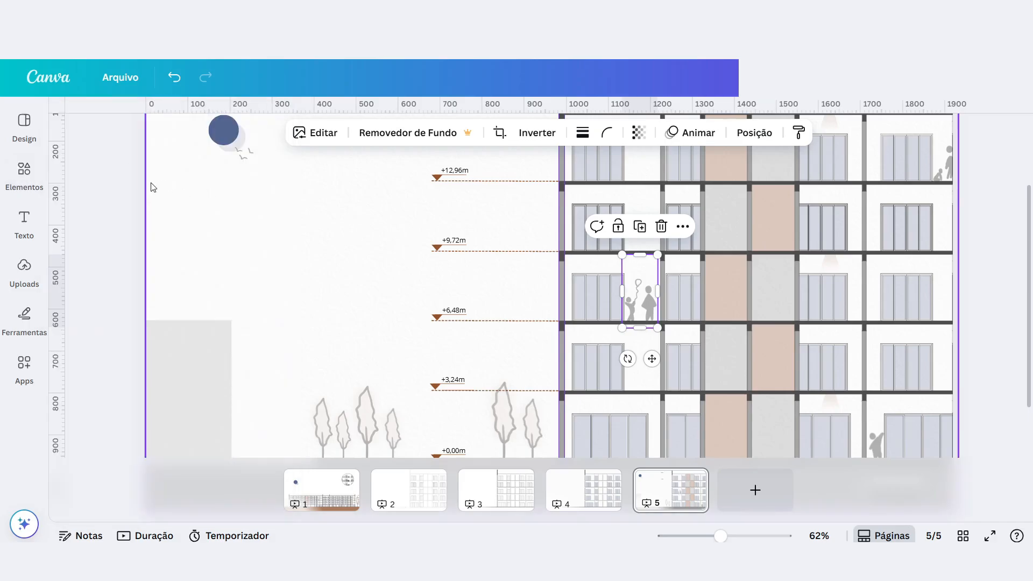
pyautogui.click(30, 173)
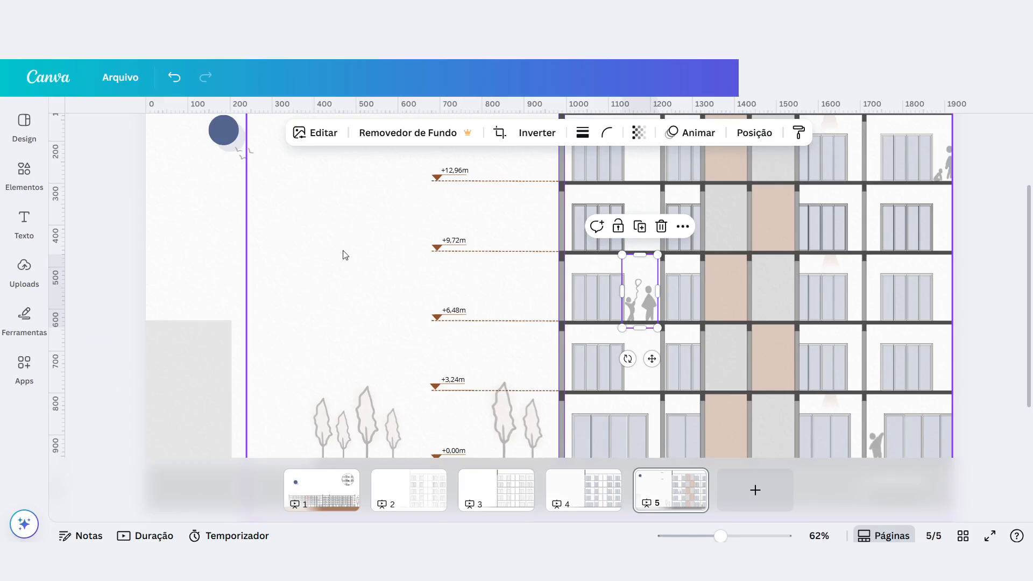
pyautogui.scroll(-3, 388, 396)
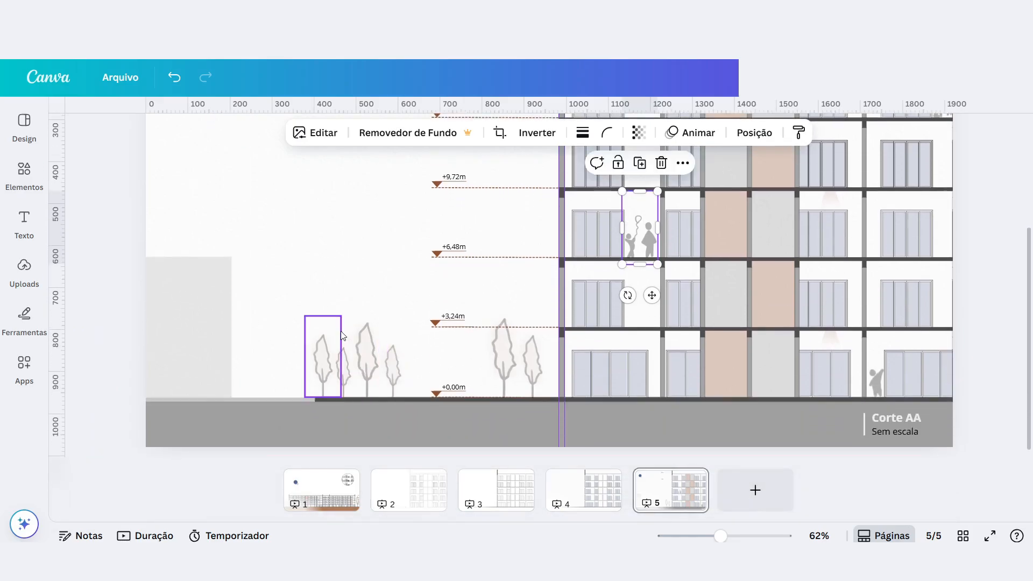
pyautogui.scroll(5, 861, 360)
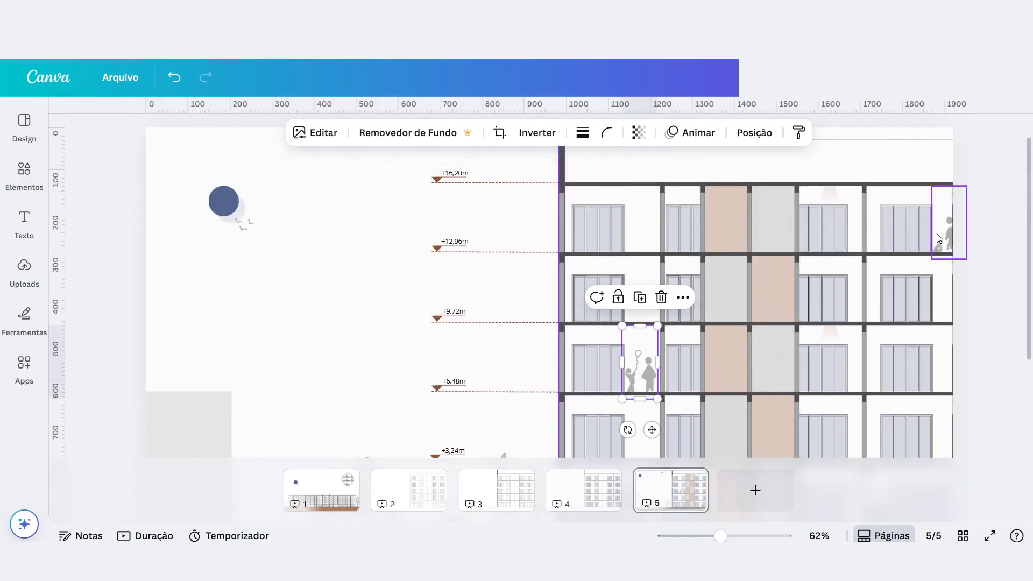
# Try the brown gradient light cone under the top-floor ceiling at 100 opacity and undo the change.
pyautogui.click(829, 193)
pyautogui.scroll(5, 832, 196)
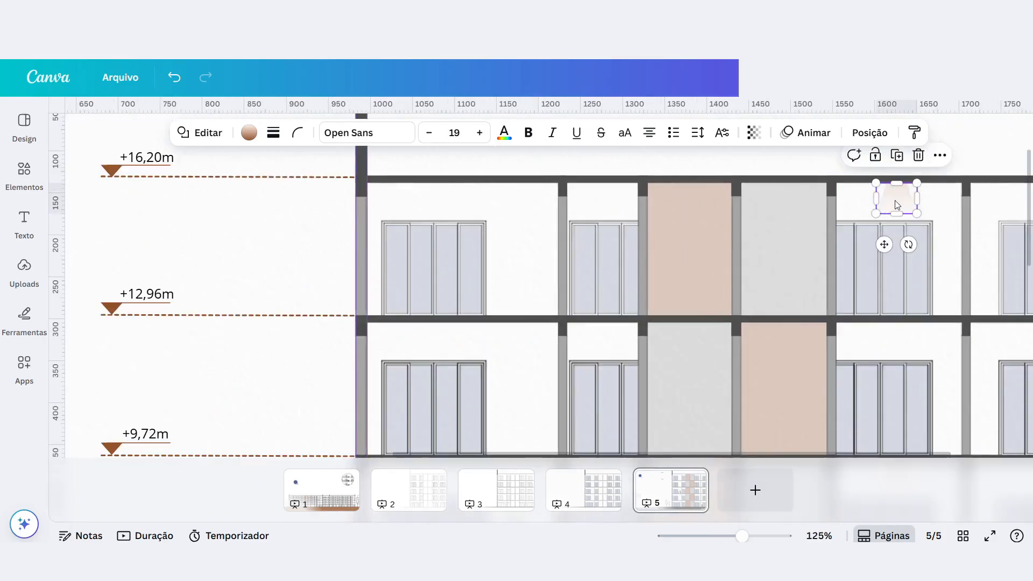
pyautogui.click(757, 139)
pyautogui.moveTo(705, 186); pyautogui.dragTo(815, 208)
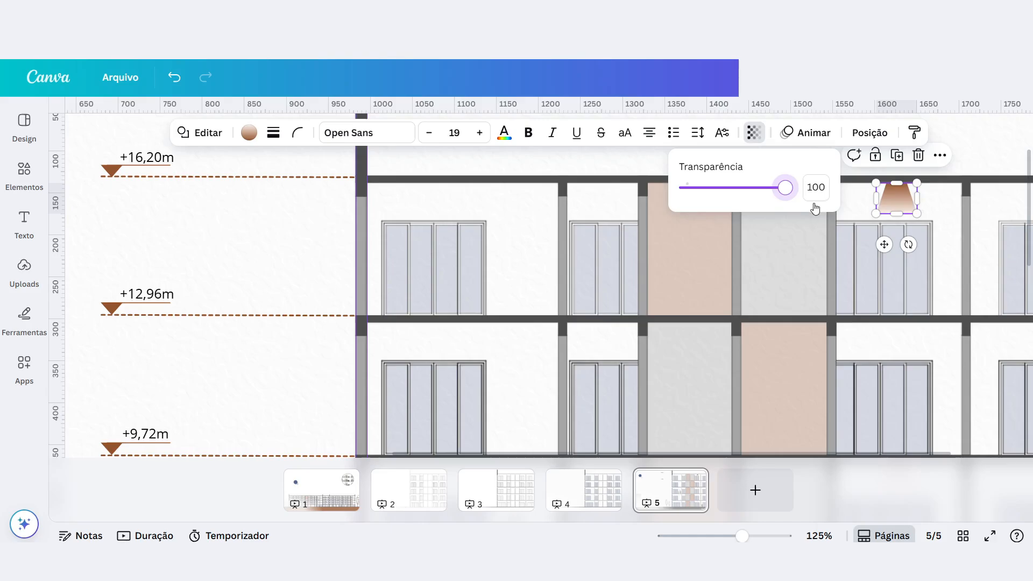
pyautogui.scroll(5, 904, 207)
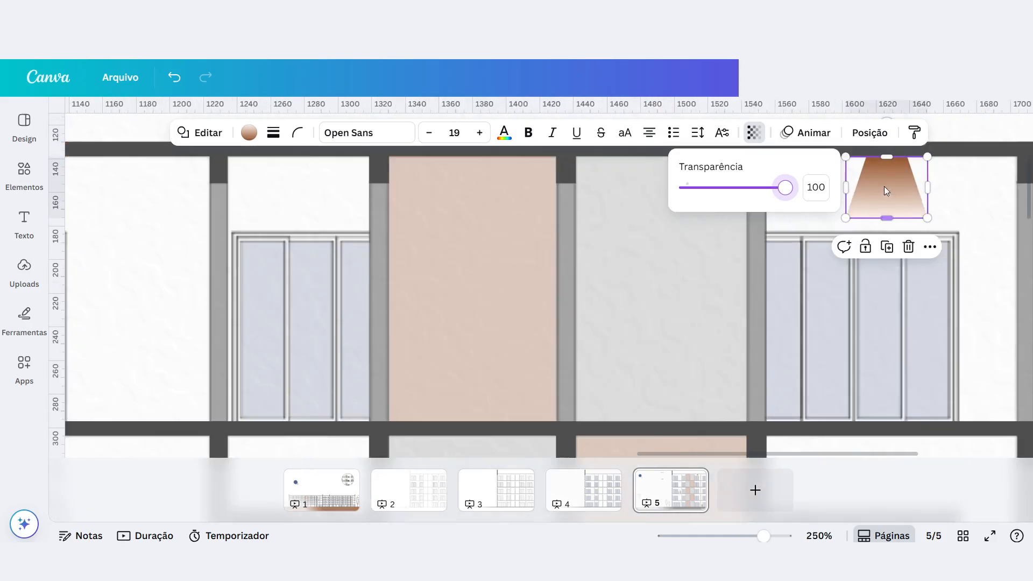
pyautogui.click(756, 194)
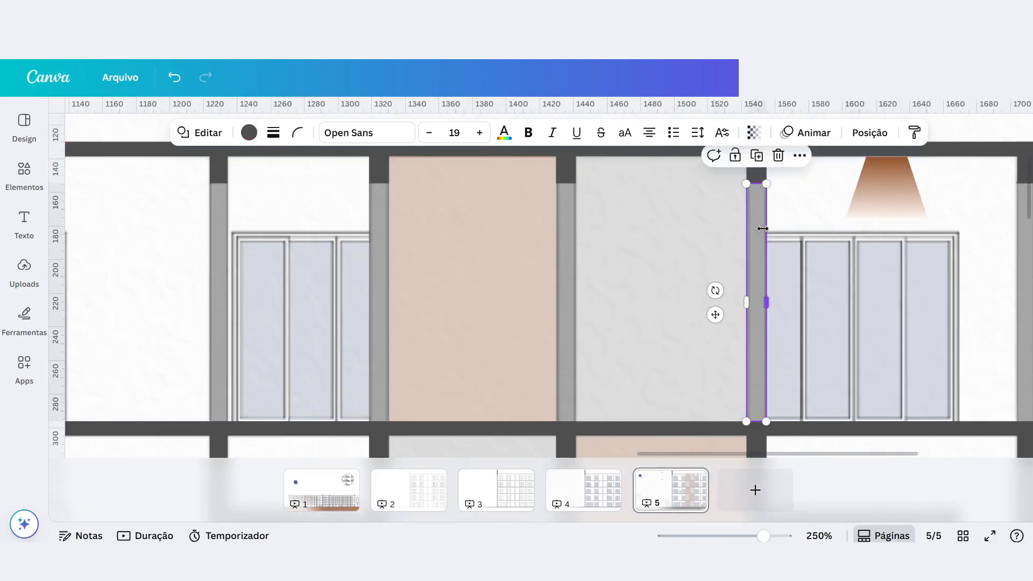
pyautogui.hotkey('ctrl', 'z')
pyautogui.click(895, 195)
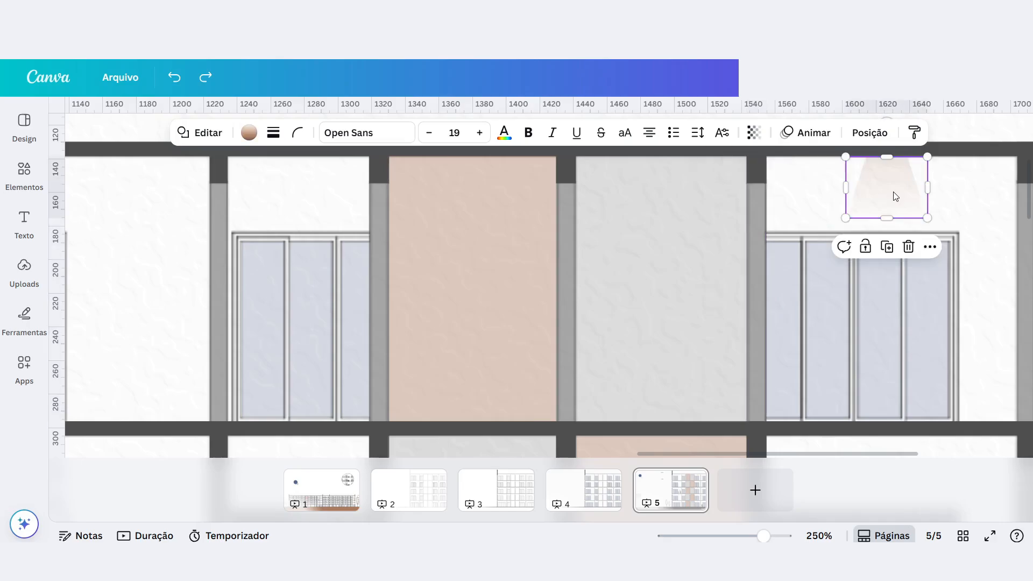
pyautogui.scroll(-5, 738, 289)
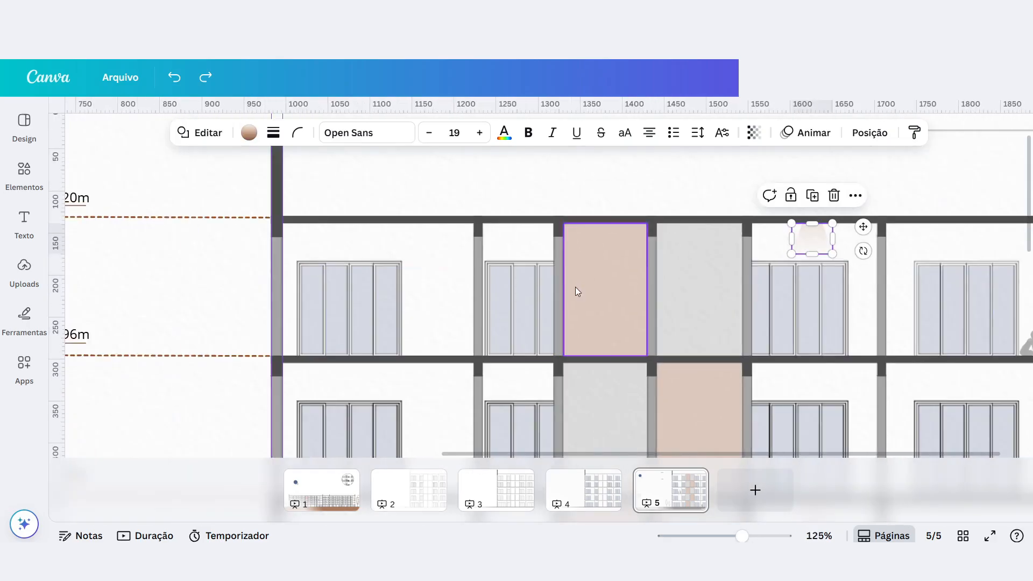
pyautogui.scroll(-3, 650, 280)
pyautogui.scroll(3, 260, 325)
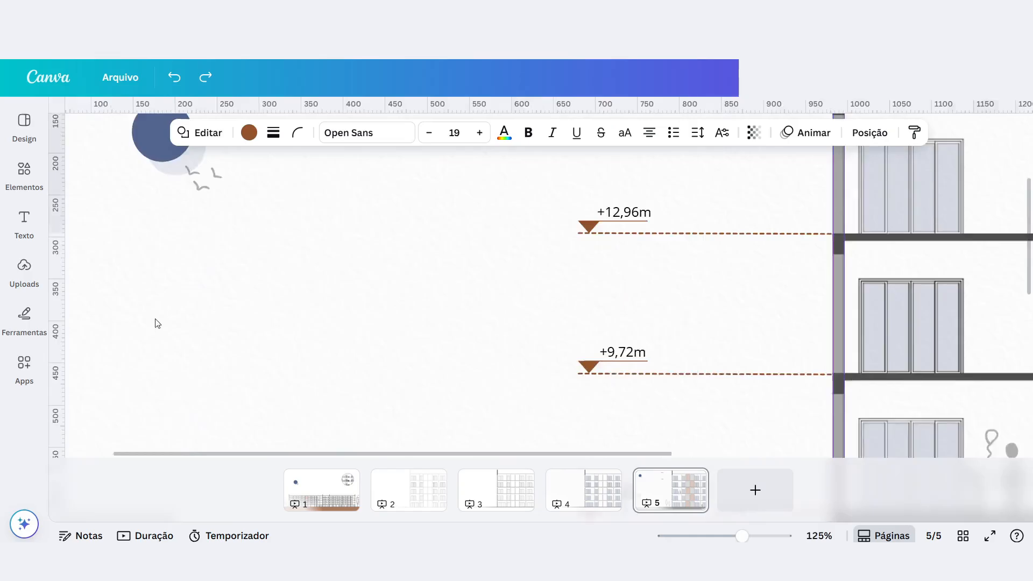
pyautogui.scroll(-3, 153, 324)
pyautogui.scroll(1, 222, 311)
pyautogui.scroll(-3, 289, 288)
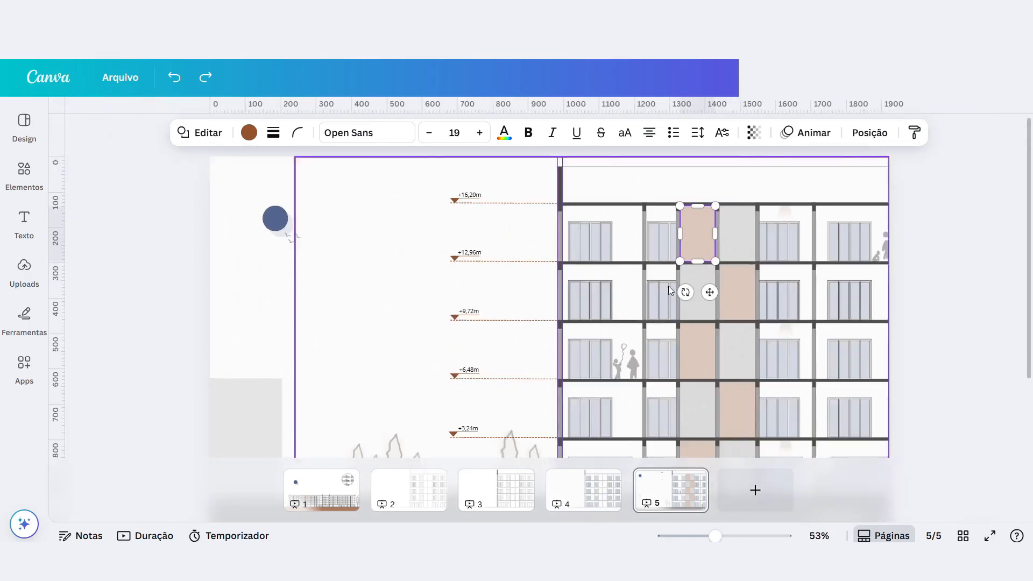
# Insert a blue rectangle on page 5 and change its shape to a trapezoid with the narrow side up.
pyautogui.scroll(5, 668, 285)
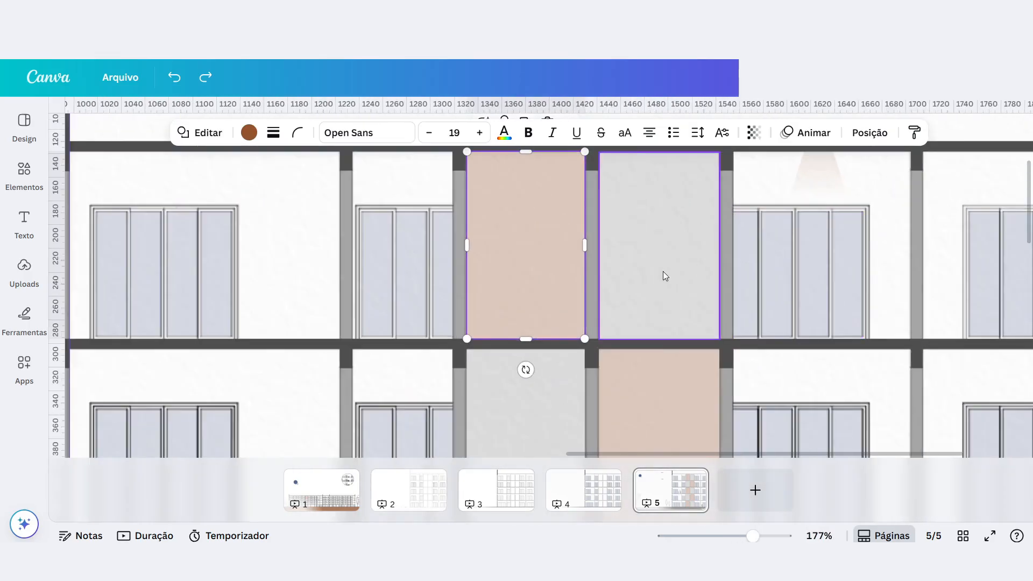
pyautogui.click(662, 295)
pyautogui.click(893, 236)
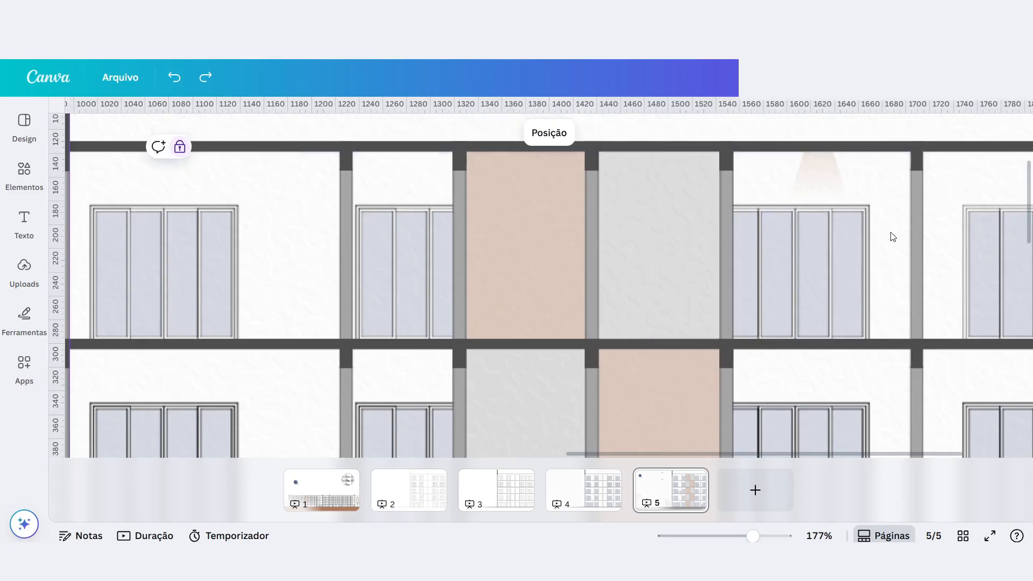
pyautogui.press('r')
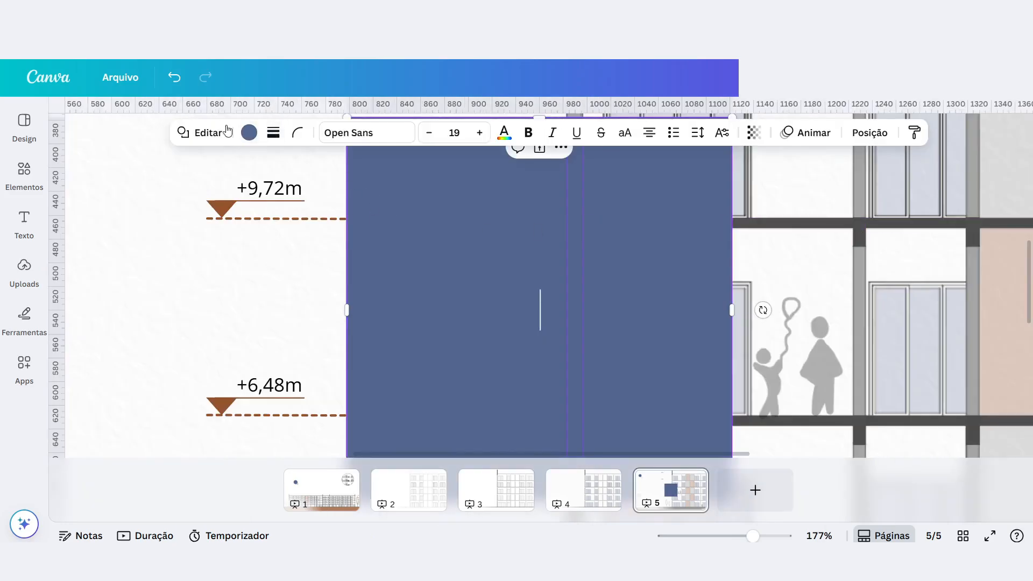
pyautogui.moveTo(437, 227); pyautogui.dragTo(245, 238)
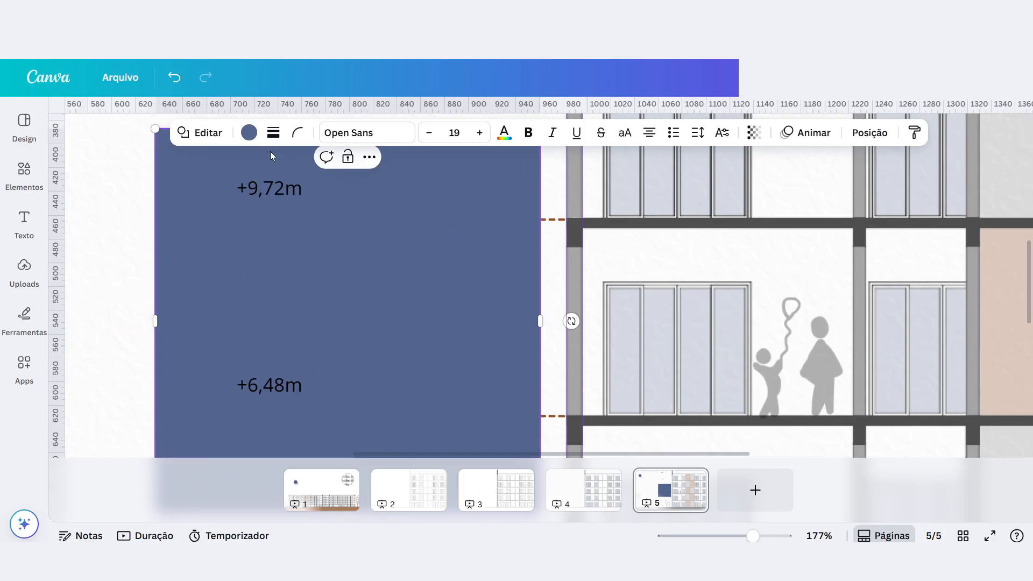
pyautogui.click(205, 134)
pyautogui.scroll(-10, 185, 323)
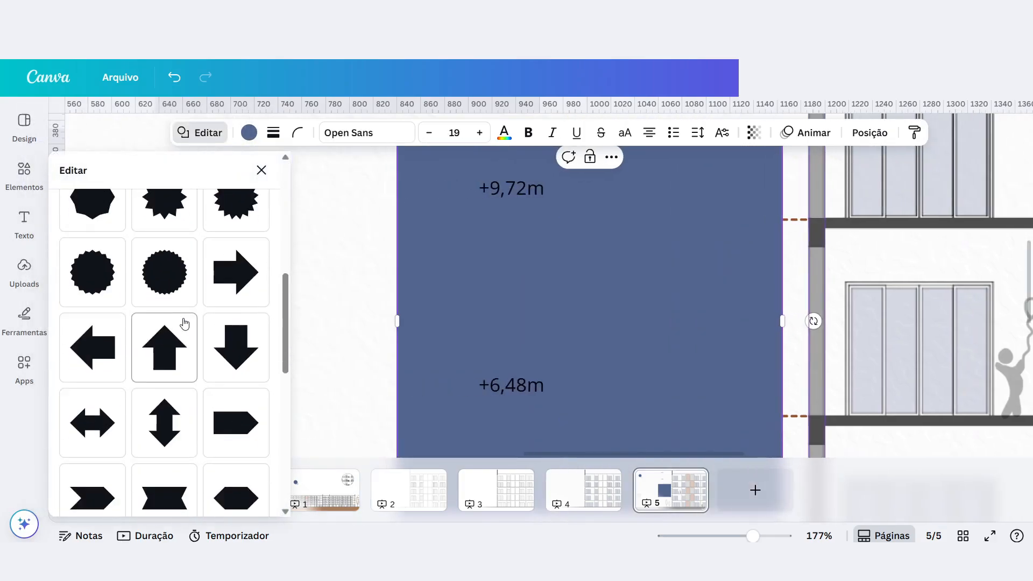
pyautogui.click(151, 398)
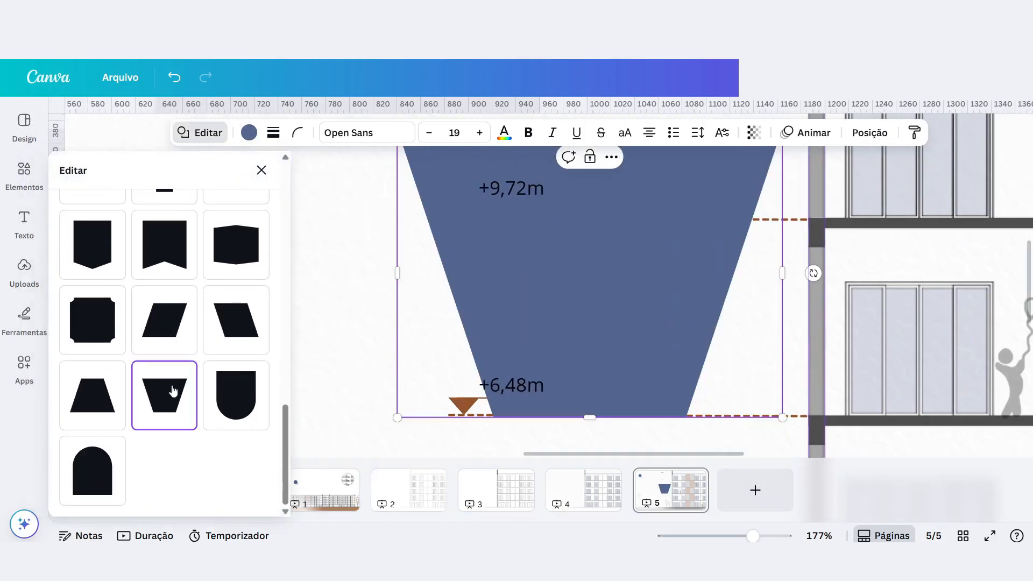
pyautogui.click(86, 398)
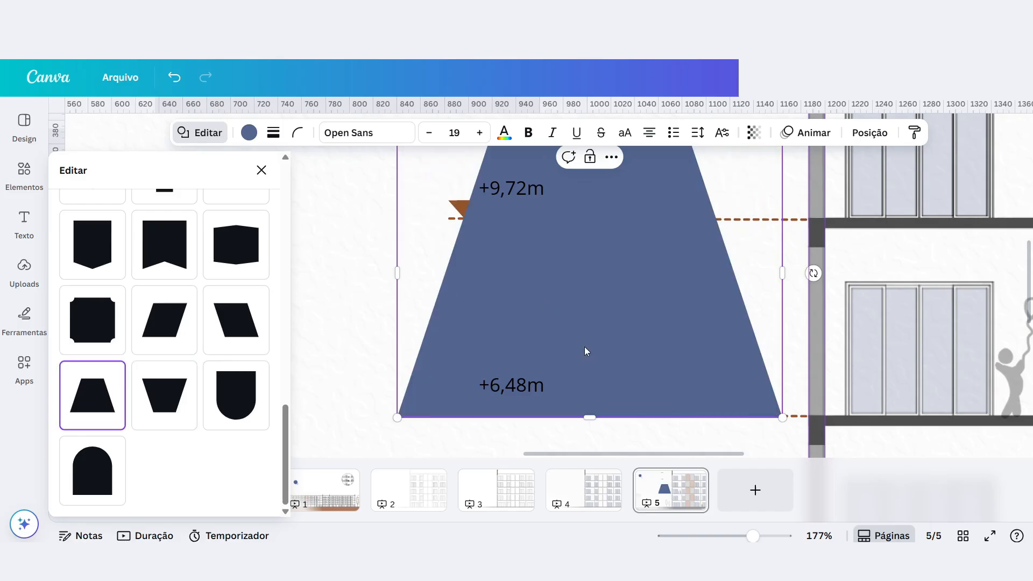
# Shrink the trapezoid and place it under the ceiling slab of the narrow bay beside the two figures with a balloon.
pyautogui.scroll(-5, 585, 350)
pyautogui.scroll(2, 597, 271)
pyautogui.moveTo(700, 248); pyautogui.dragTo(608, 272)
pyautogui.scroll(-4, 585, 317)
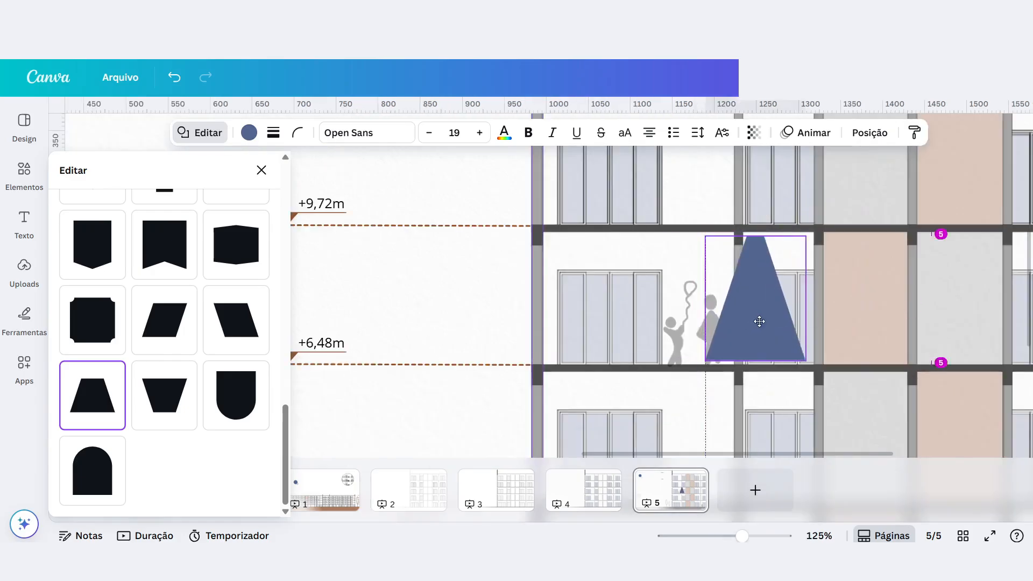
pyautogui.moveTo(759, 322); pyautogui.dragTo(777, 318)
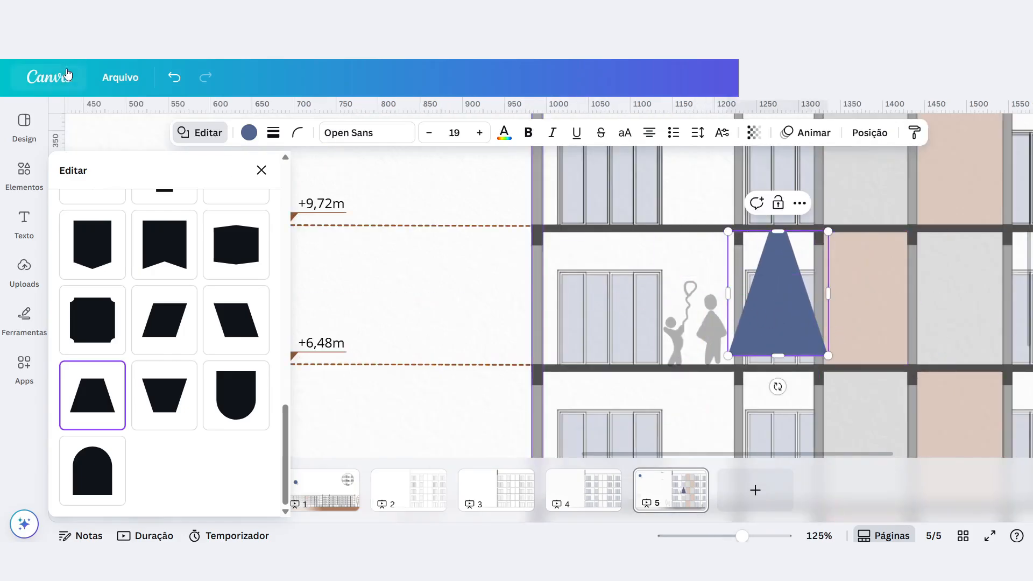
# Fill the trapezoid with a two-colour linear gradient running from top to bottom.
pyautogui.click(248, 133)
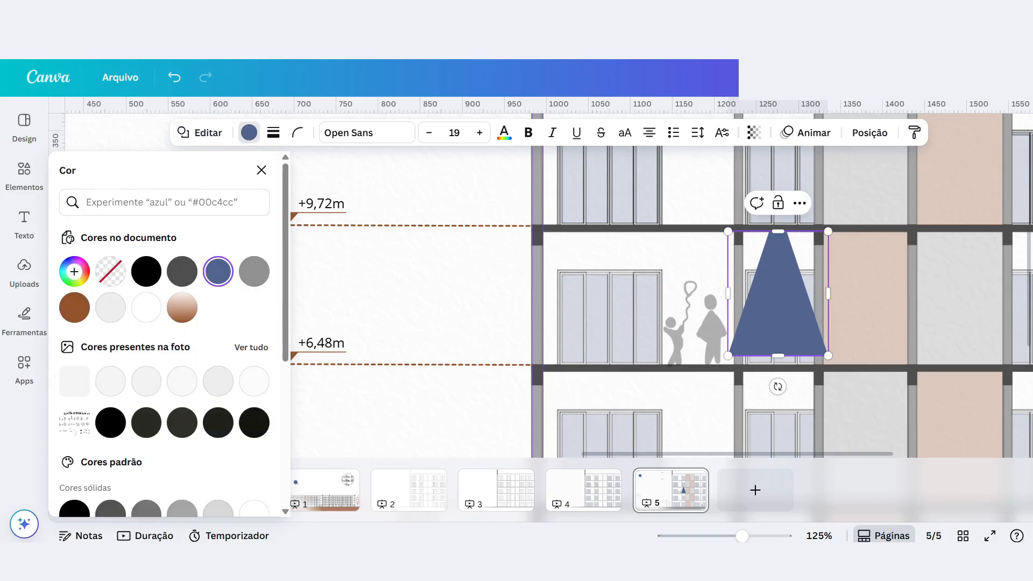
pyautogui.click(73, 271)
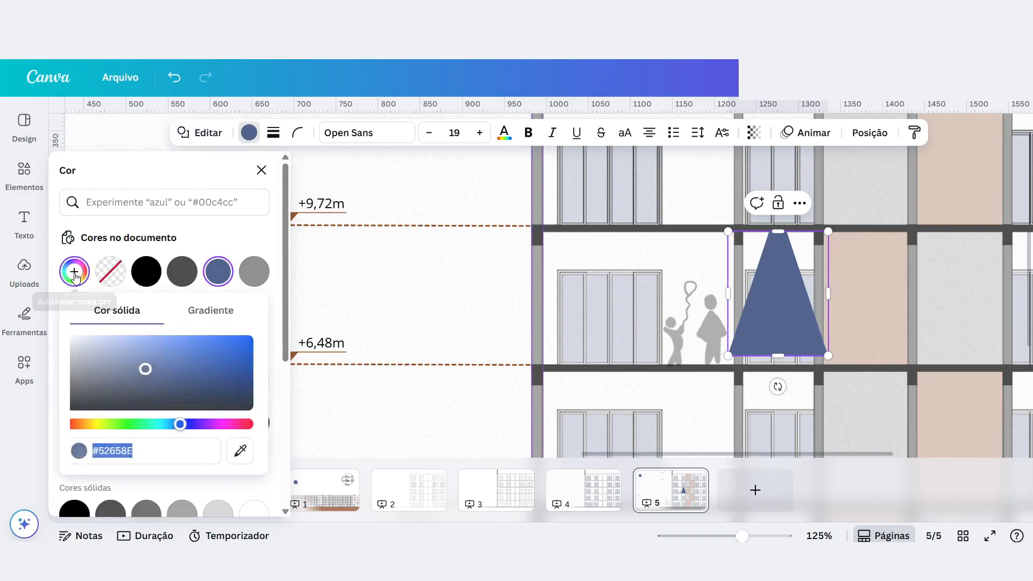
pyautogui.click(210, 312)
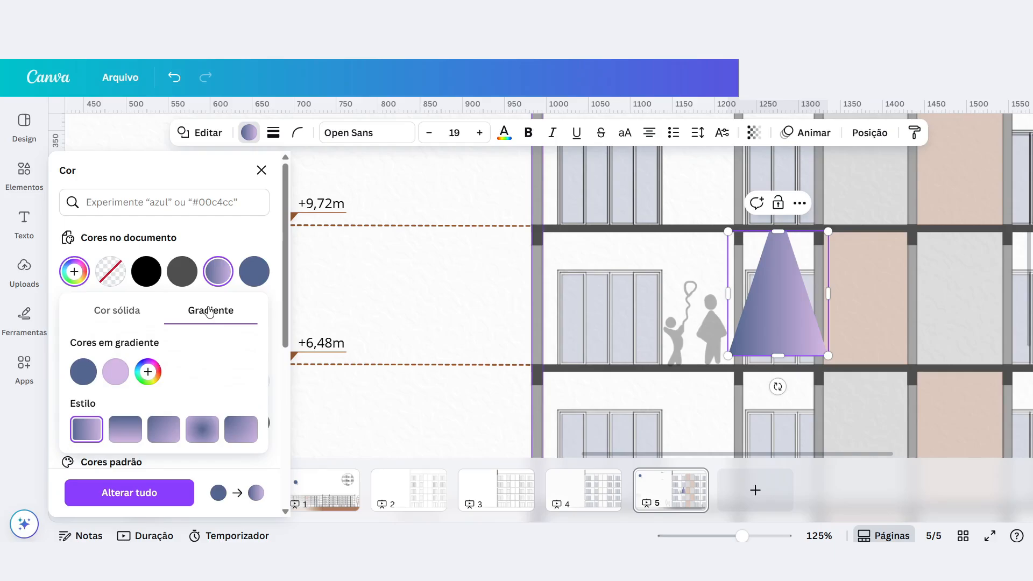
pyautogui.click(168, 431)
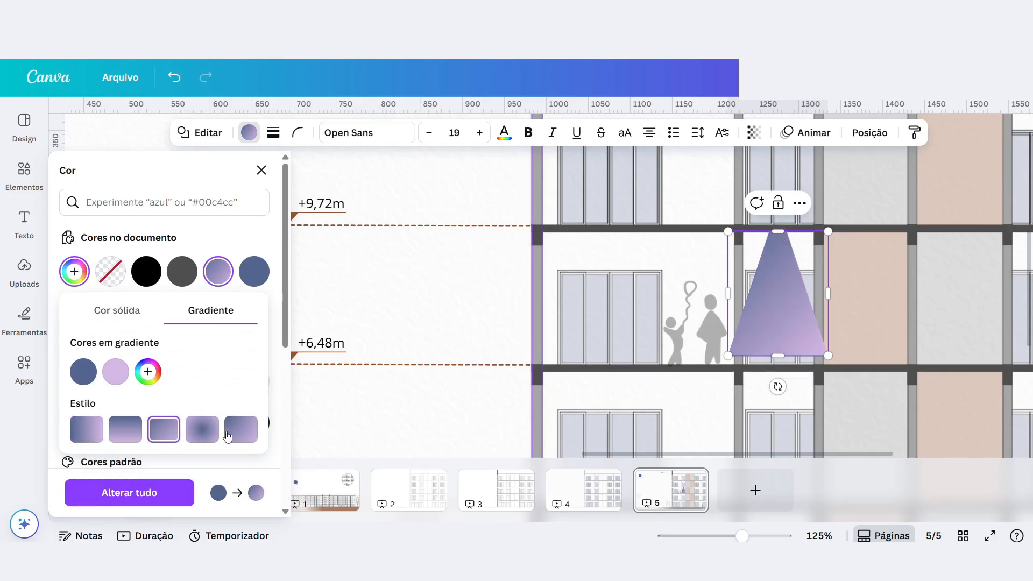
pyautogui.click(163, 430)
pyautogui.click(124, 433)
pyautogui.click(162, 428)
pyautogui.click(126, 430)
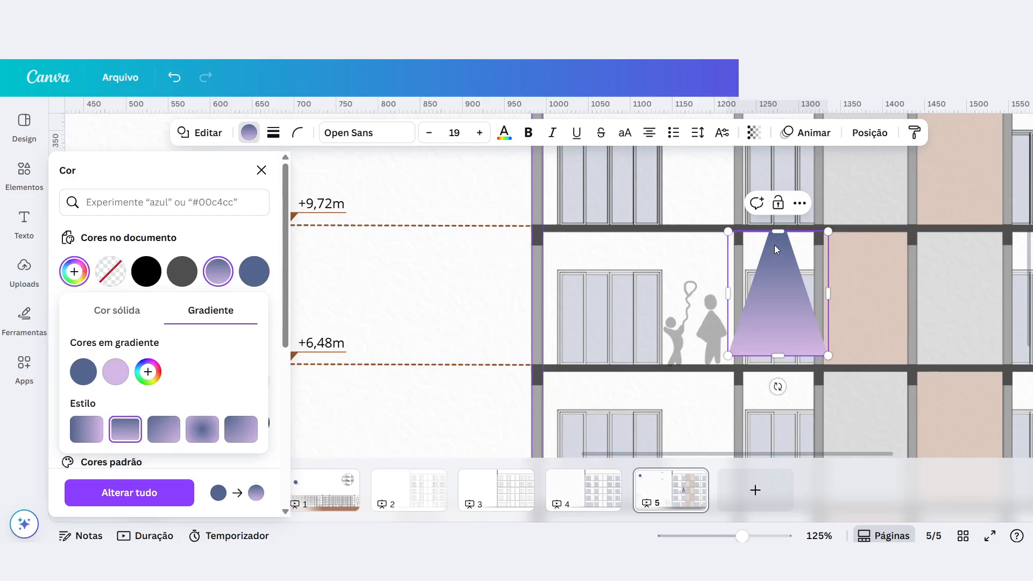
# Set the trapezoid's gradient to run from golden brown to the pale cream #F8FAEB.
pyautogui.click(84, 371)
pyautogui.moveTo(105, 286)
pyautogui.mouseDown()
pyautogui.moveTo(92, 285)
pyautogui.moveTo(109, 291)
pyautogui.mouseUp()
pyautogui.moveTo(229, 223); pyautogui.dragTo(237, 219)
pyautogui.click(117, 379)
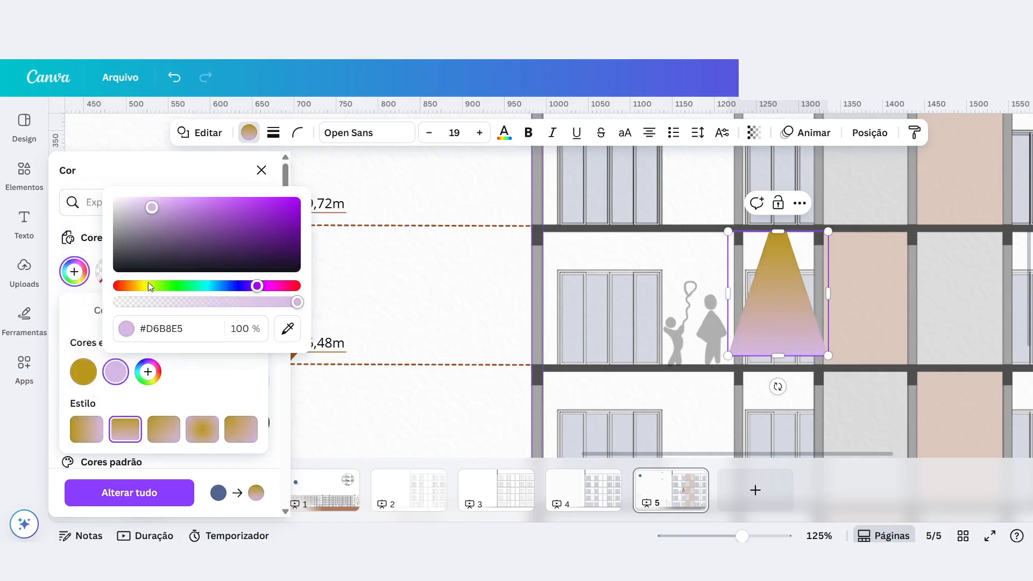
pyautogui.moveTo(256, 287); pyautogui.dragTo(153, 280)
pyautogui.moveTo(152, 207); pyautogui.dragTo(127, 202)
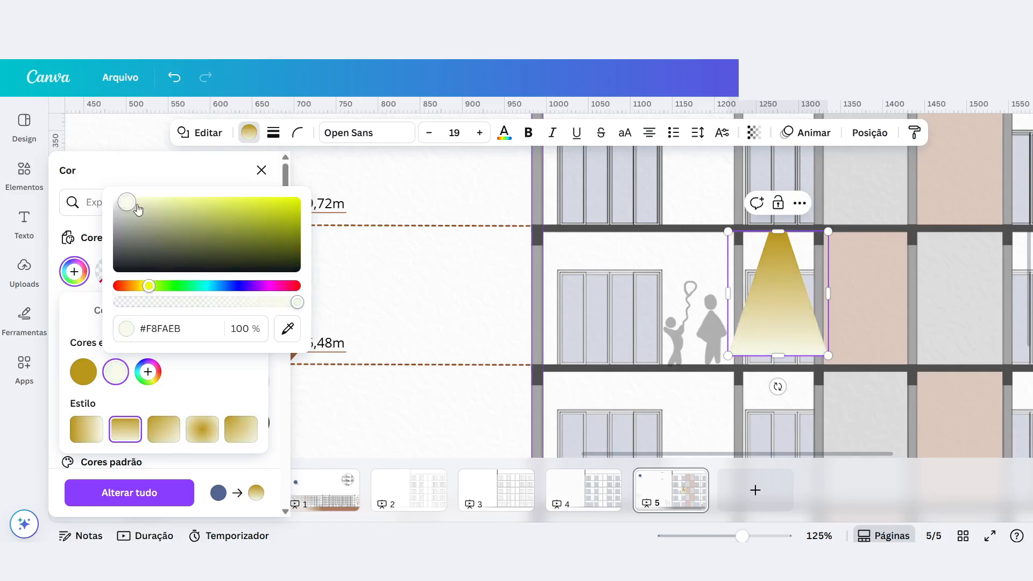
# Try the golden light cone more transparent and narrower within its bay, and delete it.
pyautogui.click(754, 132)
pyautogui.moveTo(785, 187); pyautogui.dragTo(717, 187)
pyautogui.moveTo(828, 293); pyautogui.dragTo(820, 291)
pyautogui.moveTo(729, 293); pyautogui.dragTo(734, 293)
pyautogui.scroll(-6, 631, 310)
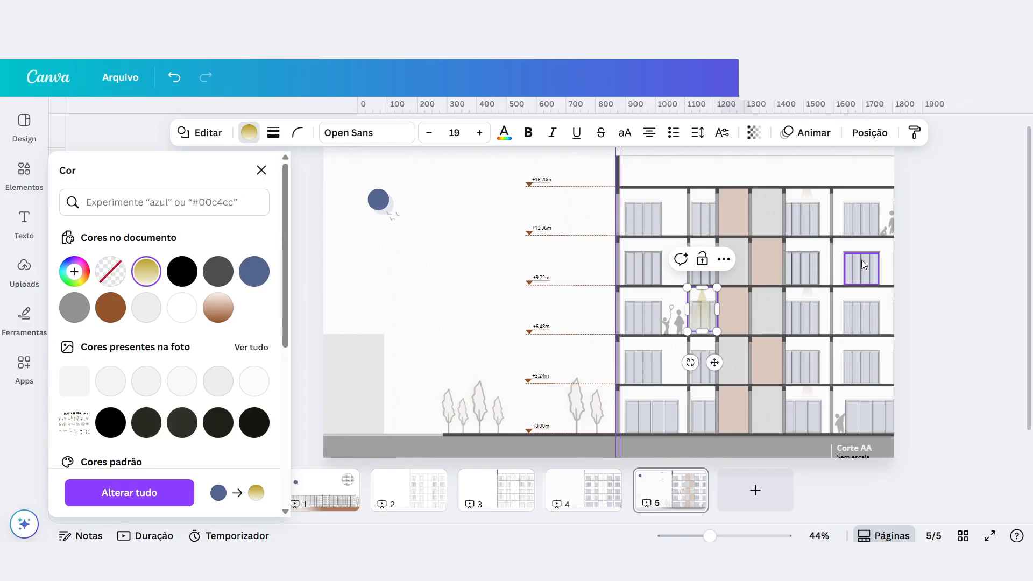
pyautogui.click(945, 366)
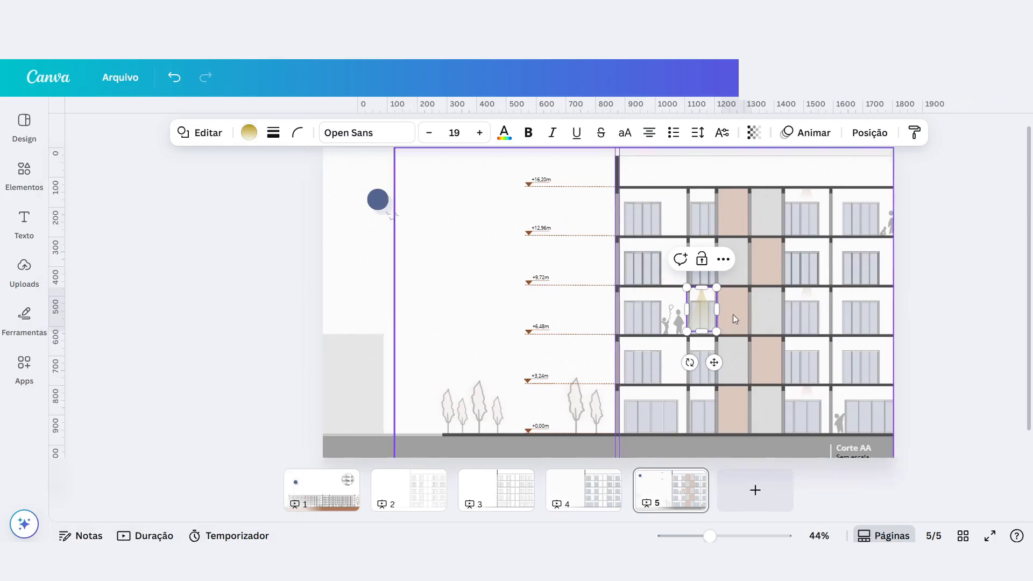
# Examine the alternating grey and brown panels of the two central bays, floor by floor down to the ground level.
pyautogui.click(706, 211)
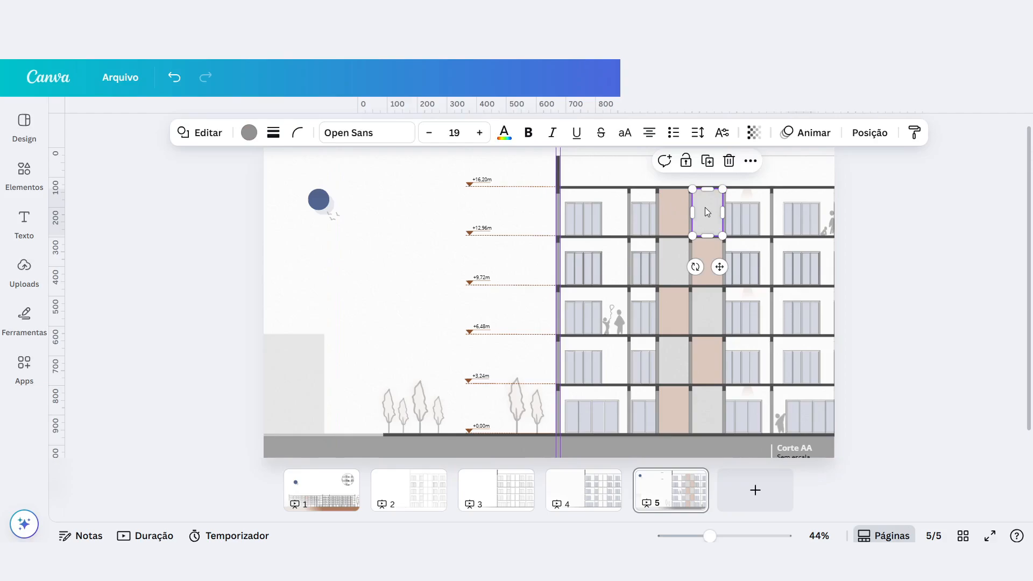
pyautogui.click(678, 251)
pyautogui.click(707, 260)
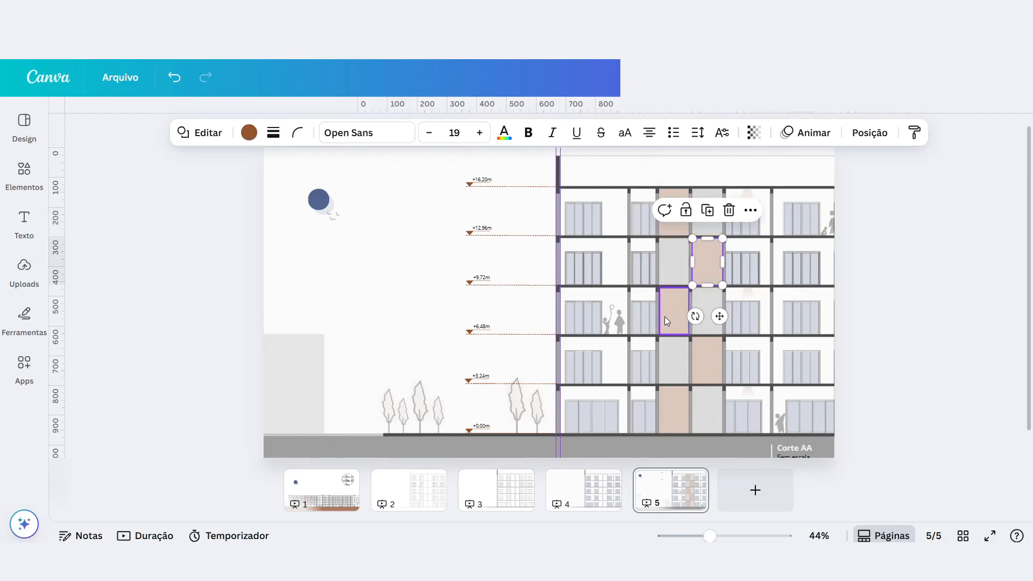
pyautogui.click(669, 317)
pyautogui.click(702, 315)
pyautogui.click(702, 347)
pyautogui.click(676, 357)
pyautogui.click(675, 402)
pyautogui.click(707, 411)
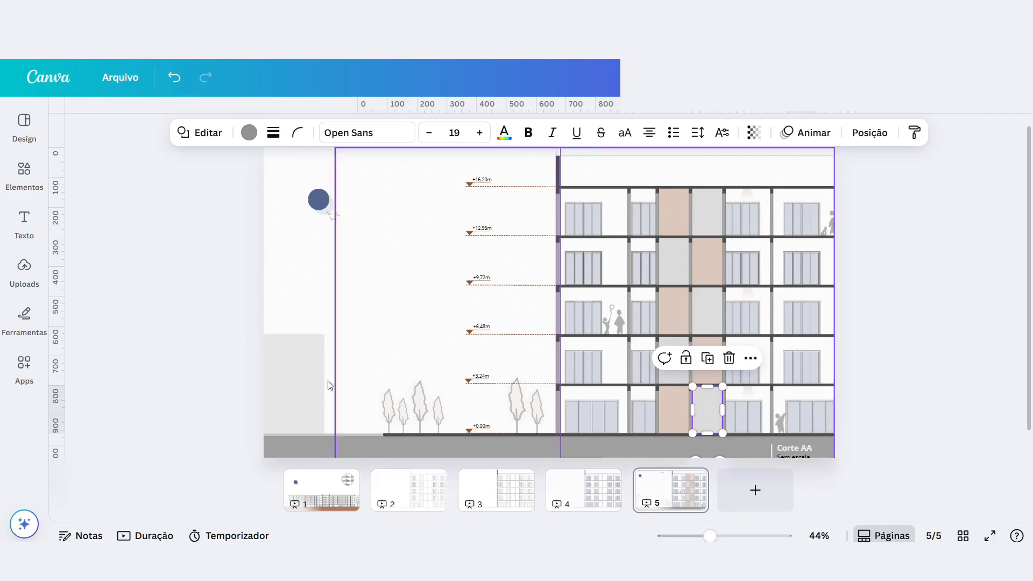
# Shift the light grey background block beyond the page's left edge, leaving a strip about 80 px wide on the page.
pyautogui.click(297, 371)
pyautogui.moveTo(290, 378); pyautogui.dragTo(351, 376)
pyautogui.hotkey('ctrl', 'z')
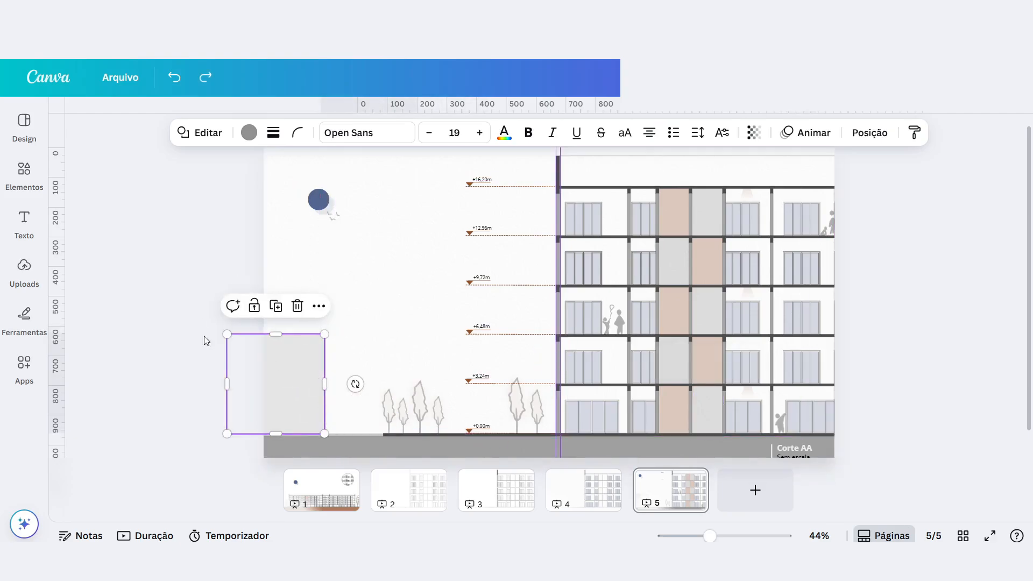
pyautogui.moveTo(295, 399); pyautogui.dragTo(263, 394)
pyautogui.scroll(5, 293, 447)
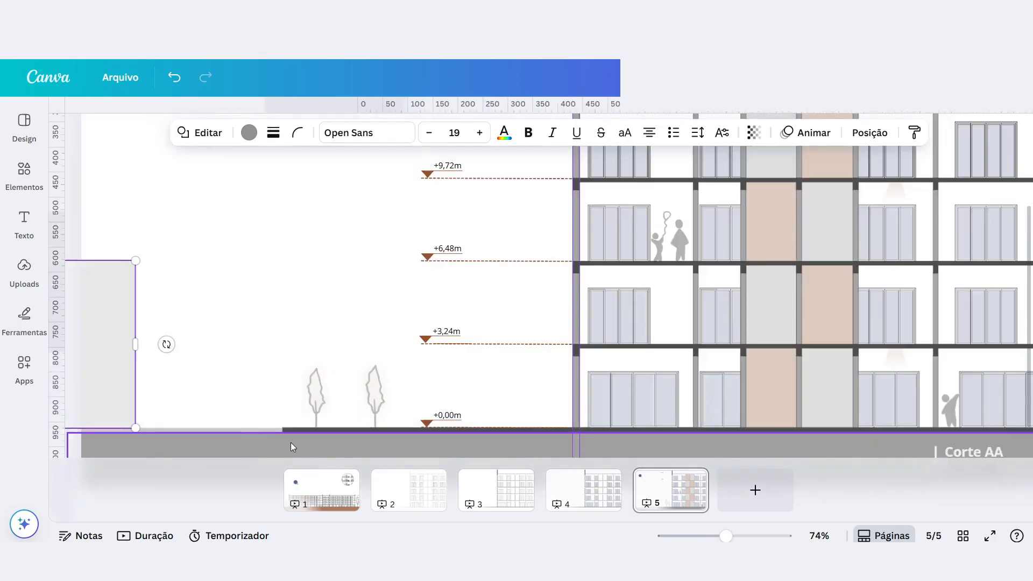
pyautogui.moveTo(108, 373); pyautogui.dragTo(96, 373)
pyautogui.scroll(2, 263, 456)
pyautogui.scroll(-3, 465, 329)
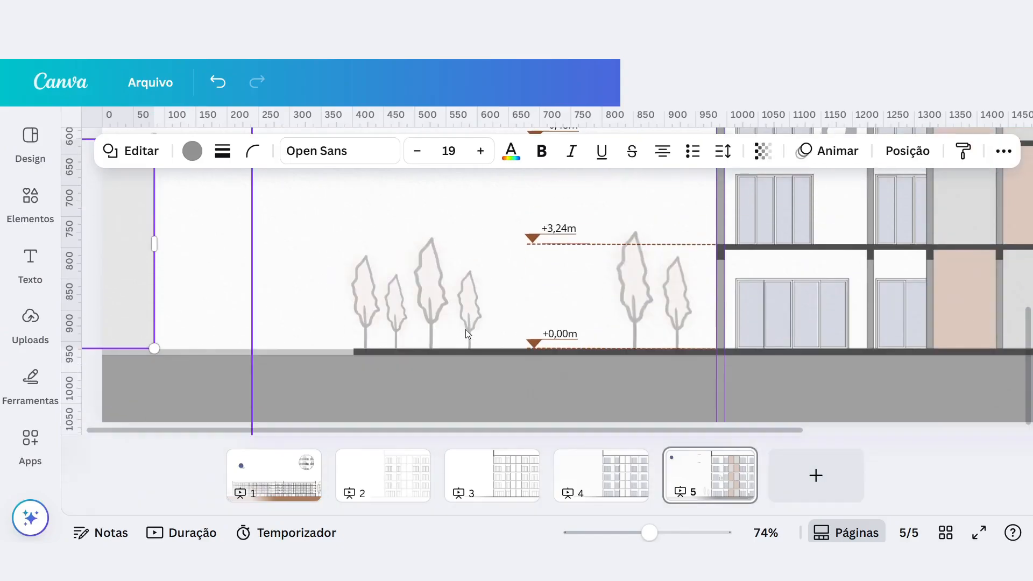
pyautogui.click(255, 277)
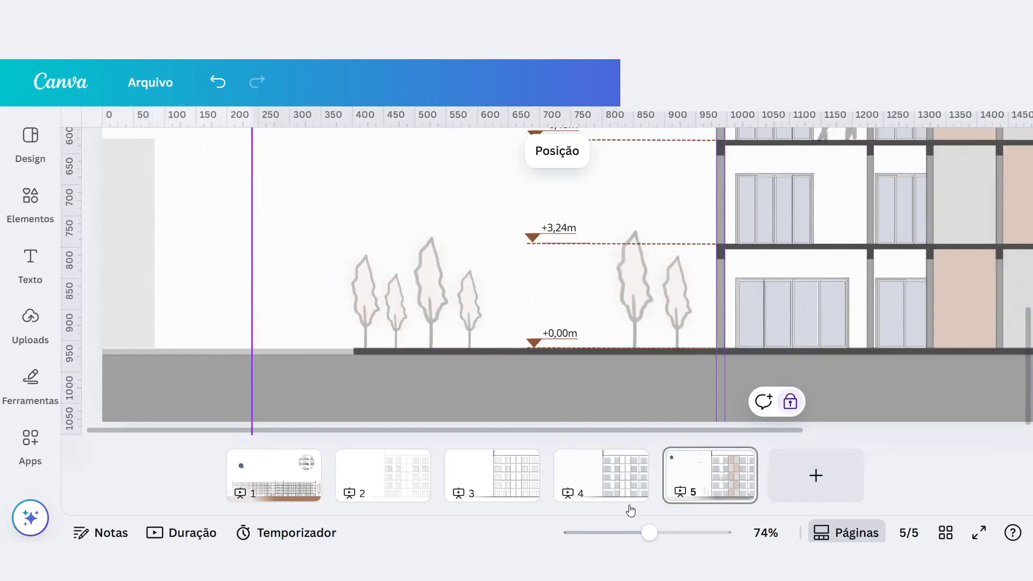
# Switch to the stacked page view and compare the facade drawings from page 1 to page 5.
pyautogui.moveTo(649, 533); pyautogui.dragTo(617, 533)
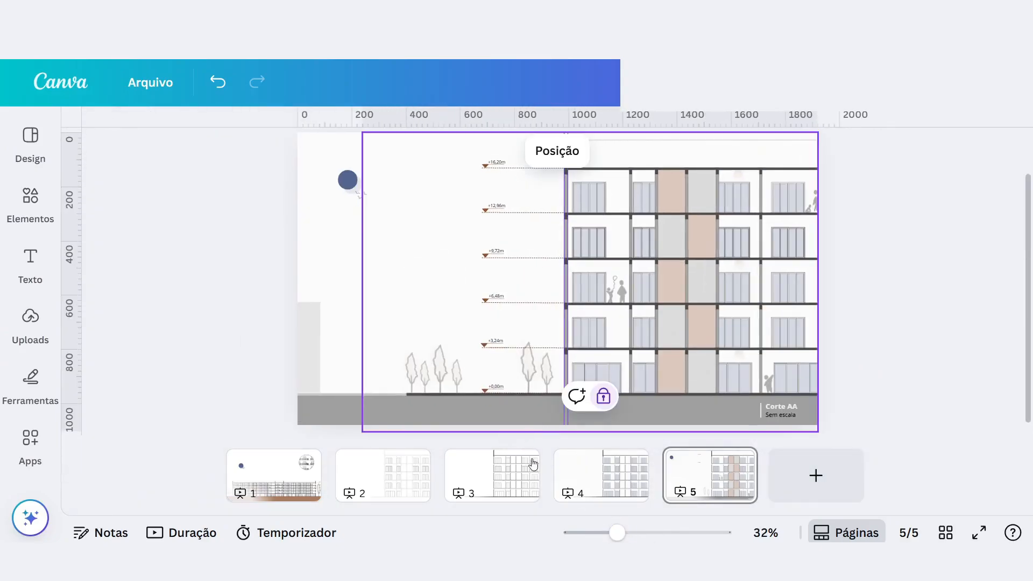
pyautogui.click(847, 532)
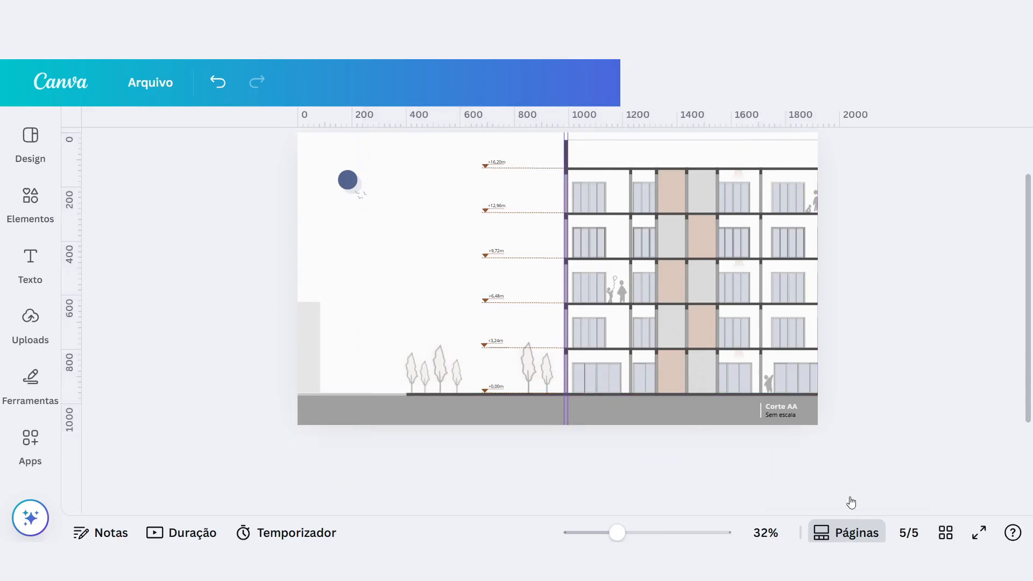
pyautogui.scroll(1, 766, 233)
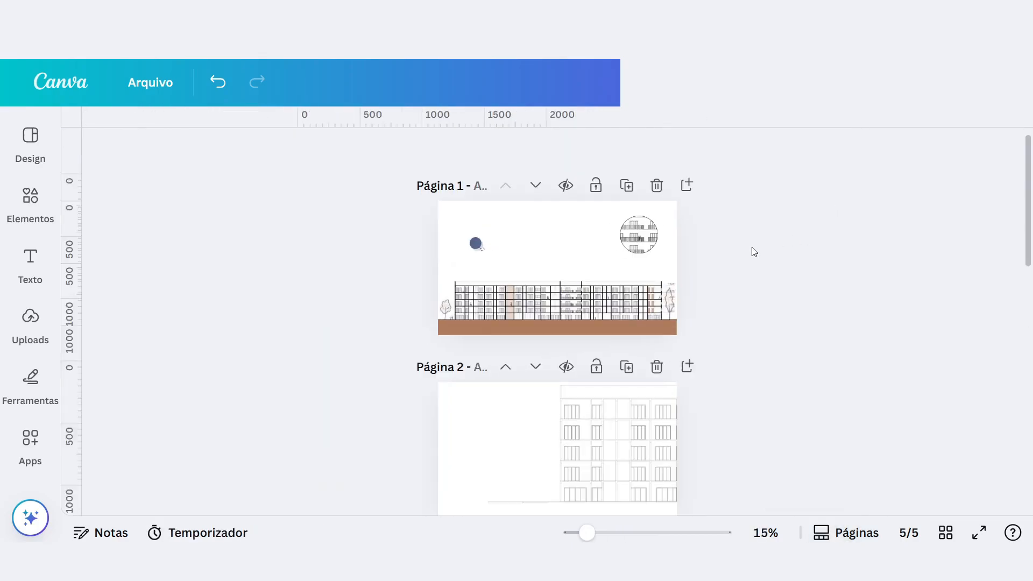
pyautogui.scroll(5, 711, 442)
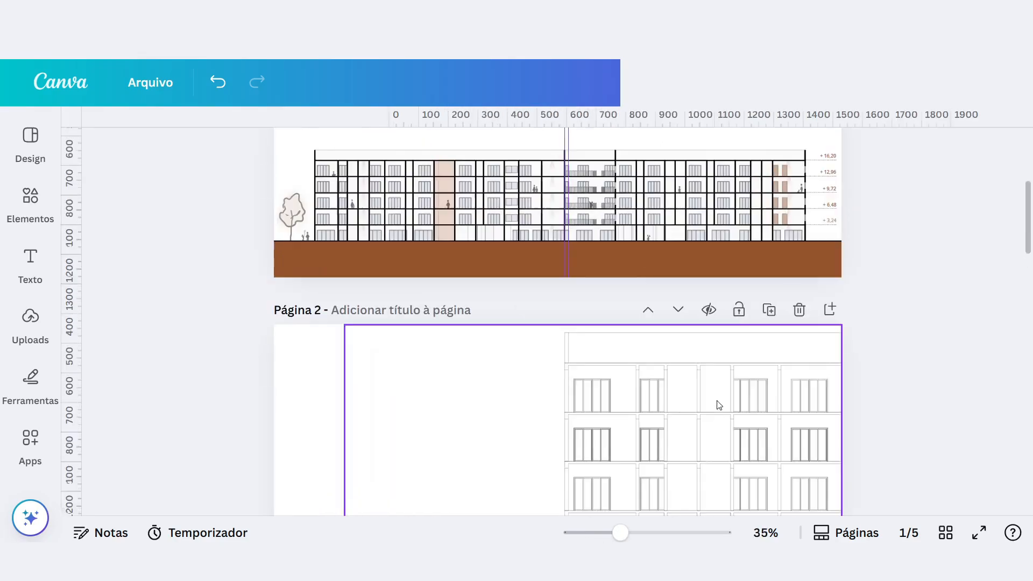
pyautogui.scroll(-10, 715, 410)
pyautogui.scroll(-8, 731, 312)
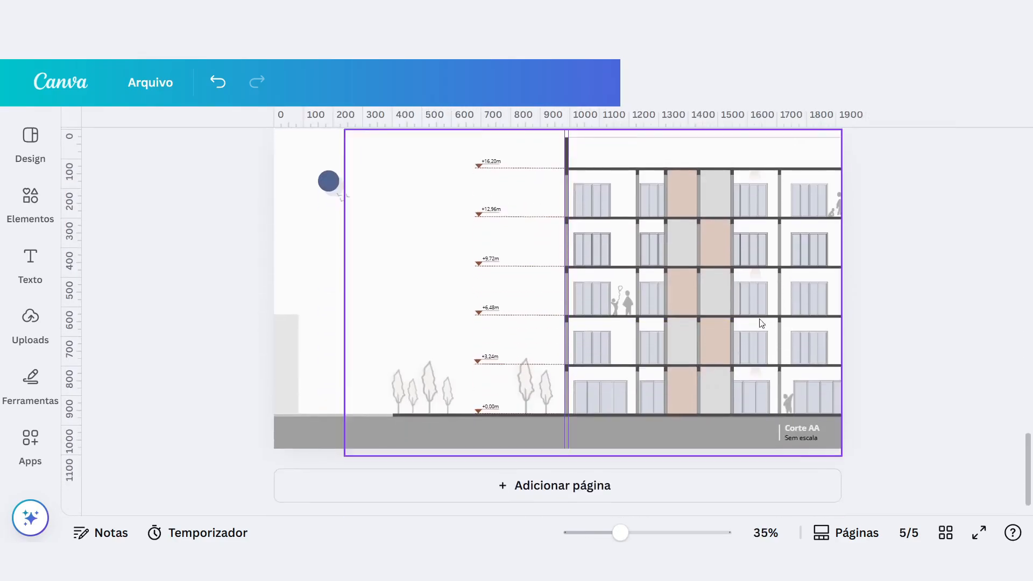
# Examine page 5's trees, ground strip, light grey block, level markers and sun with birds at close range.
pyautogui.scroll(3, 394, 383)
pyautogui.scroll(2, 269, 356)
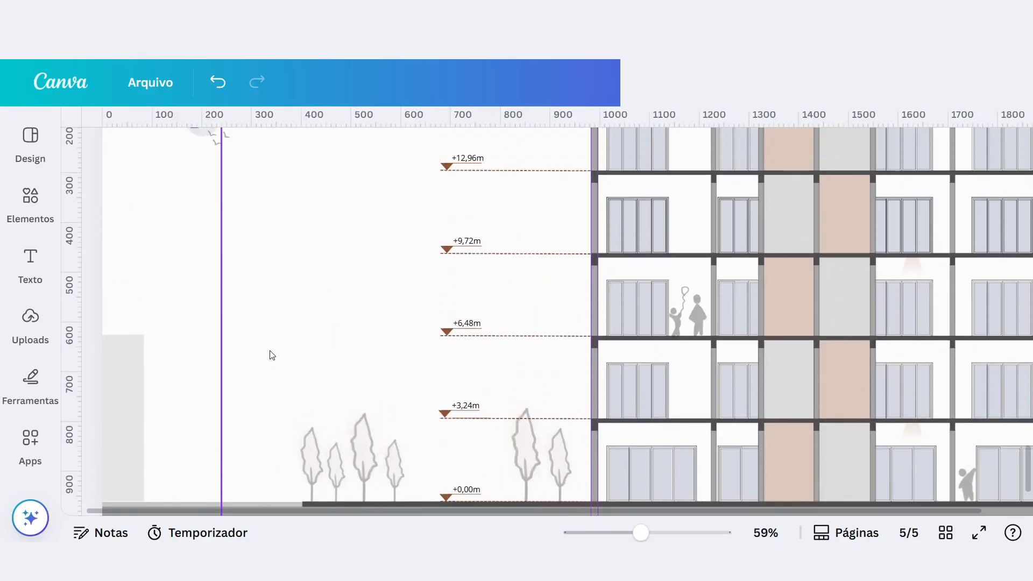
pyautogui.scroll(3, 114, 472)
pyautogui.scroll(-3, 161, 376)
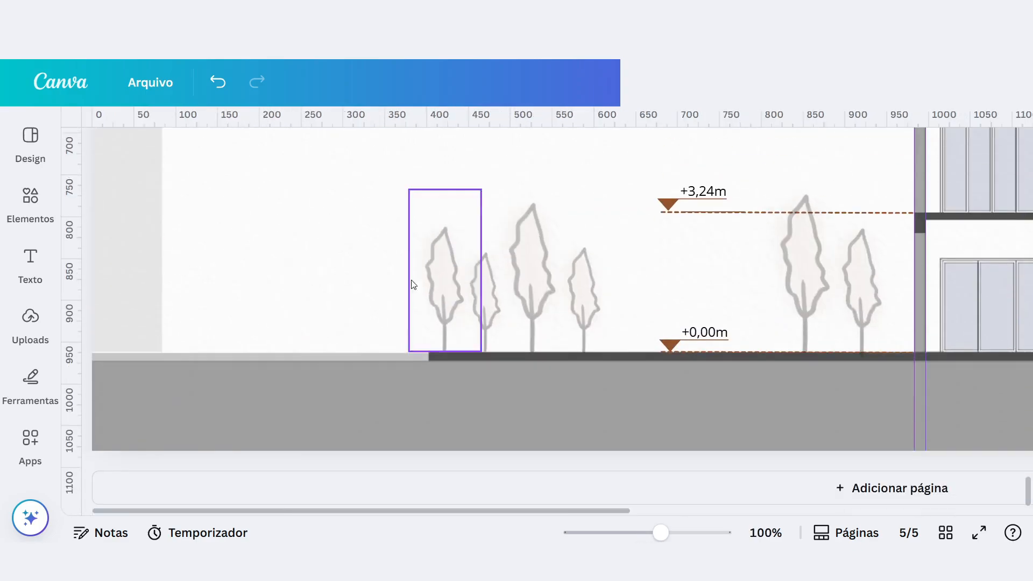
pyautogui.scroll(2, 152, 311)
pyautogui.click(147, 308)
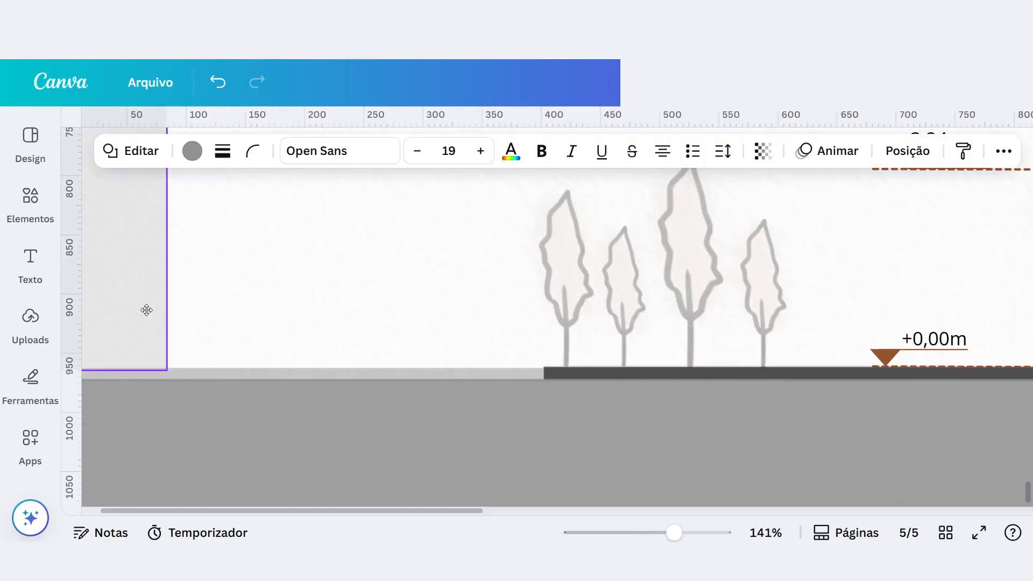
pyautogui.scroll(-4, 504, 363)
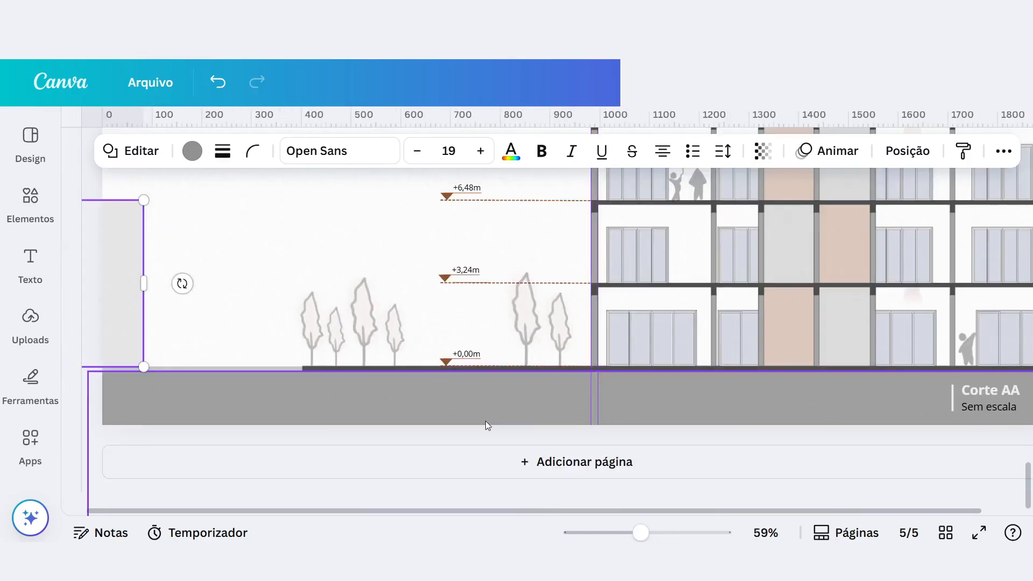
pyautogui.scroll(1, 238, 217)
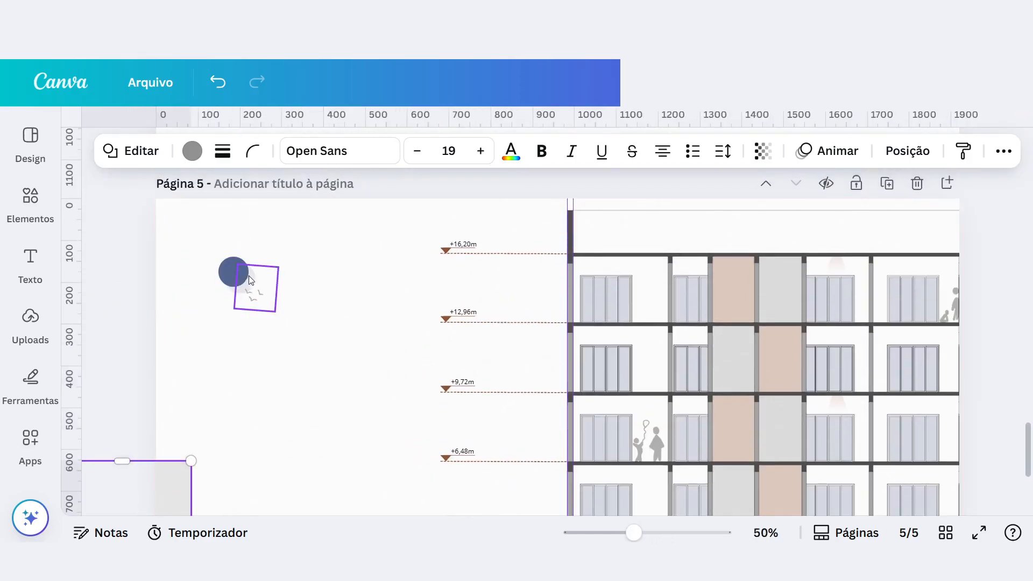
# Build a practice sun on page 5 from a blue circle about 130 px wide and an overlapping copy at 15% transparency.
pyautogui.hotkey('ctrl', 'v')
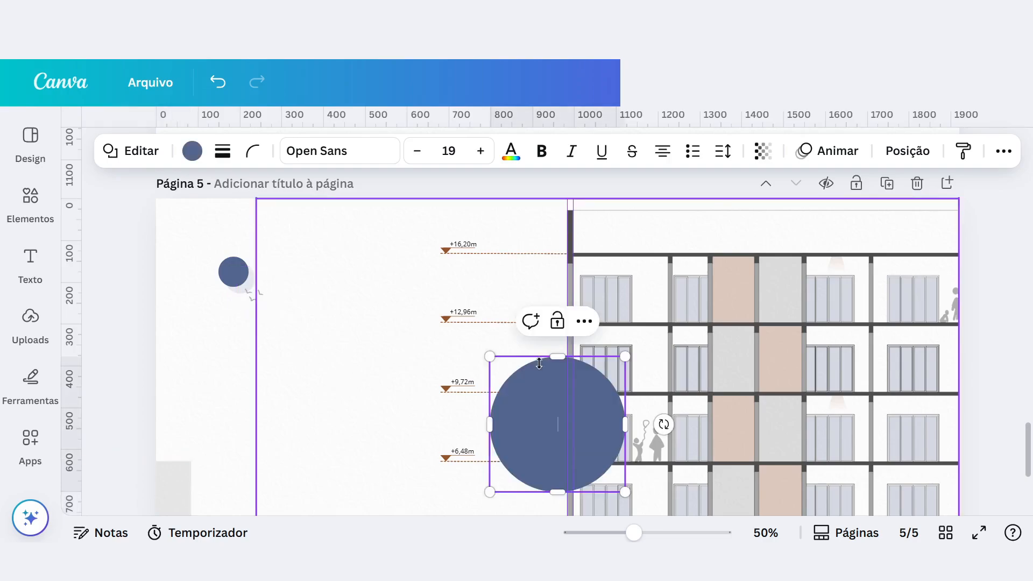
pyautogui.moveTo(630, 363); pyautogui.dragTo(549, 430)
pyautogui.moveTo(520, 462); pyautogui.dragTo(347, 374)
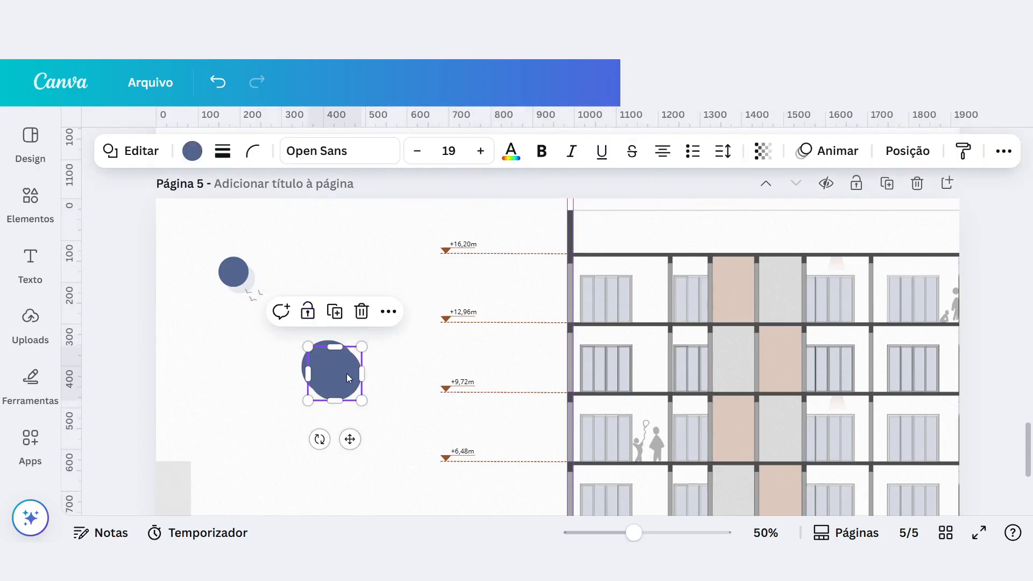
pyautogui.click(762, 151)
pyautogui.moveTo(719, 221); pyautogui.dragTo(696, 220)
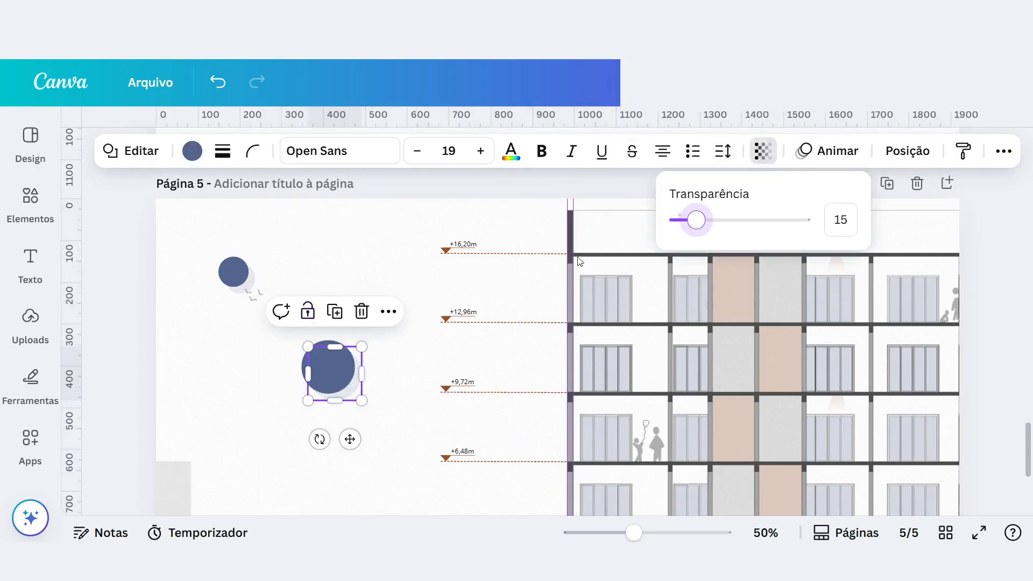
# Remove the two practice circles from the empty area below the sun.
pyautogui.click(399, 391)
pyautogui.press('Delete')
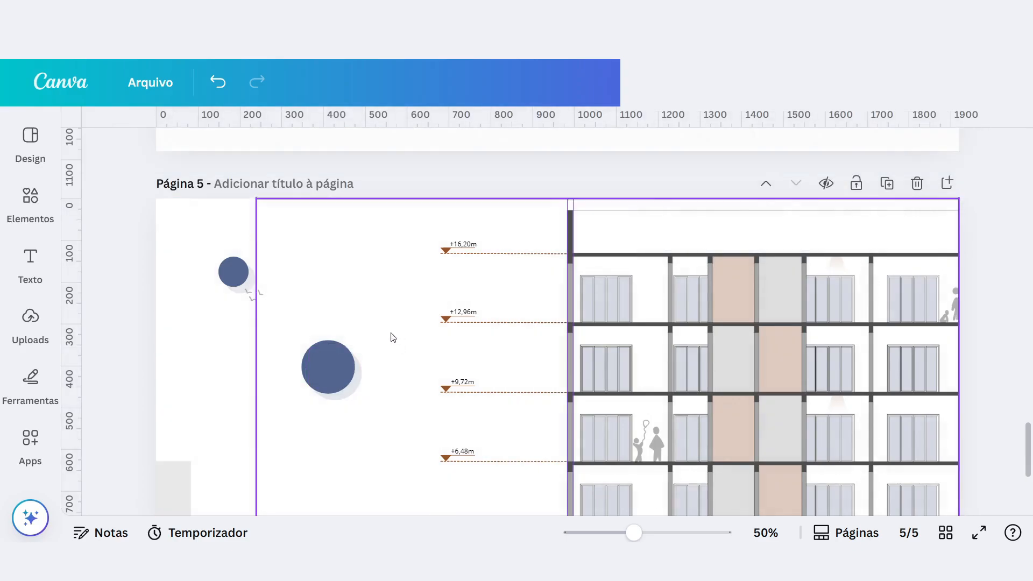
pyautogui.click(344, 376)
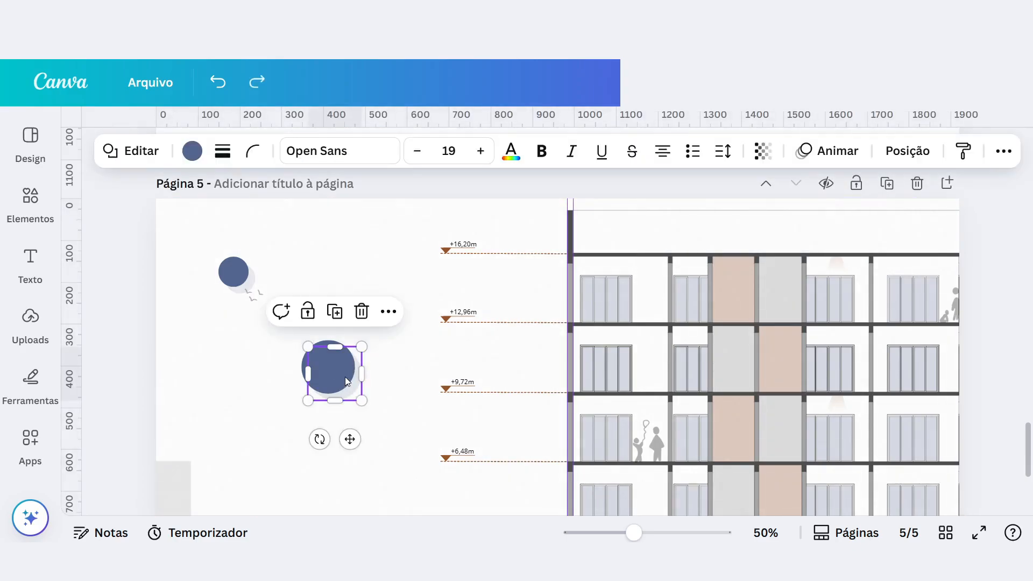
pyautogui.press('Delete')
# Examine page 5's birds, Corte AA caption with its line and grey ground strip, compare with page 1, and present the page full screen.
pyautogui.click(258, 293)
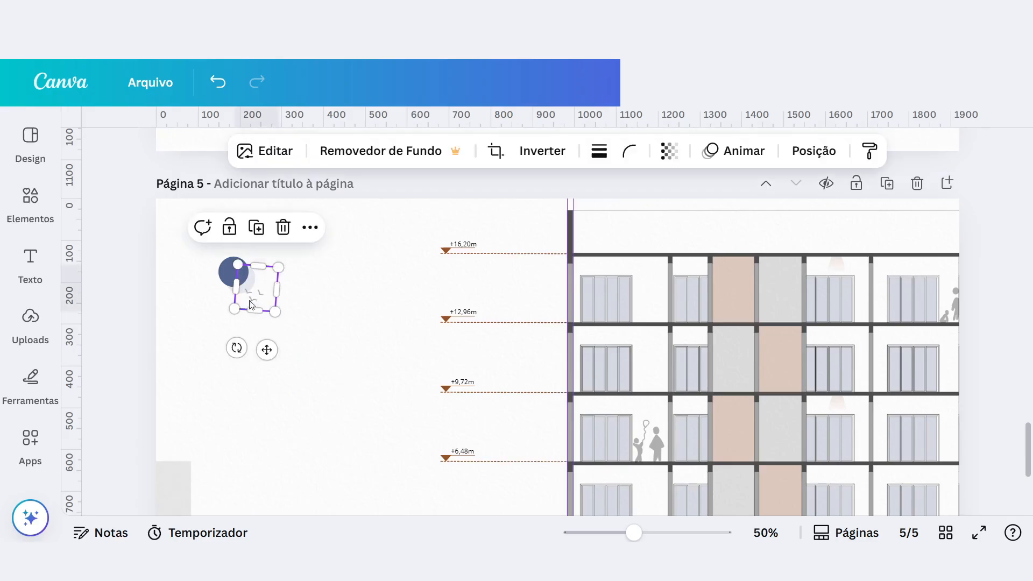
pyautogui.scroll(-3, 656, 279)
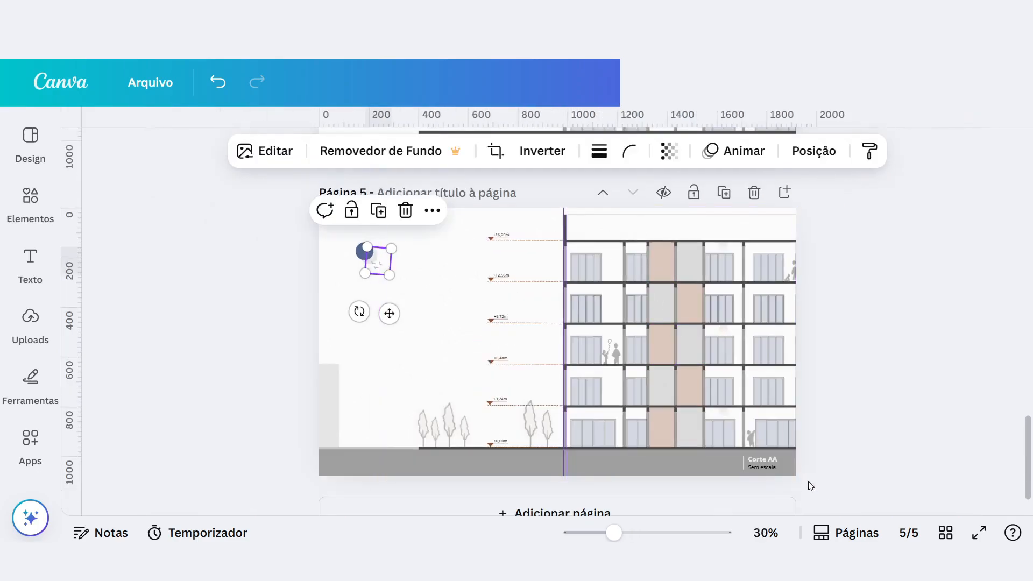
pyautogui.scroll(4, 967, 453)
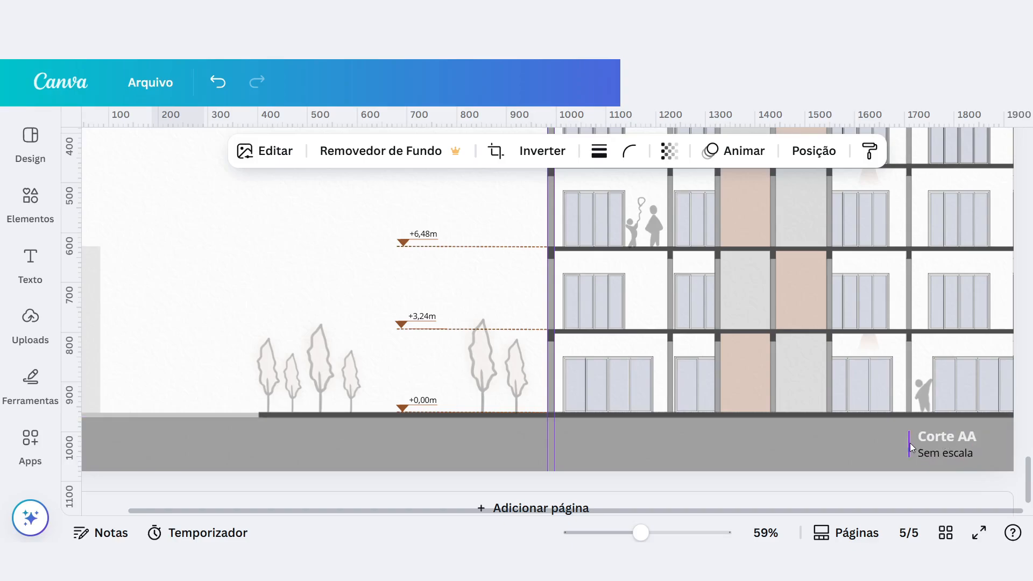
pyautogui.click(934, 440)
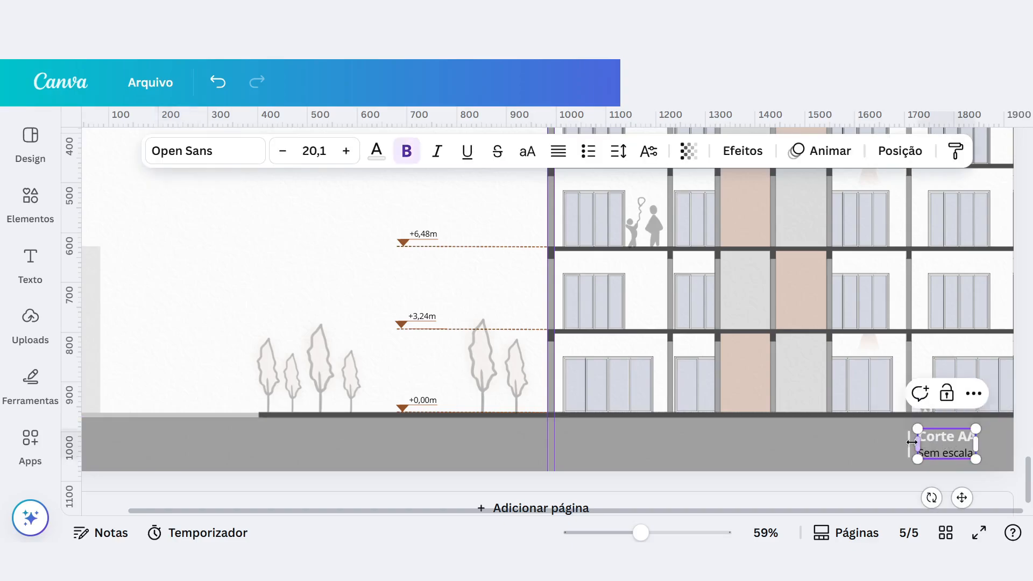
pyautogui.scroll(-5, 534, 329)
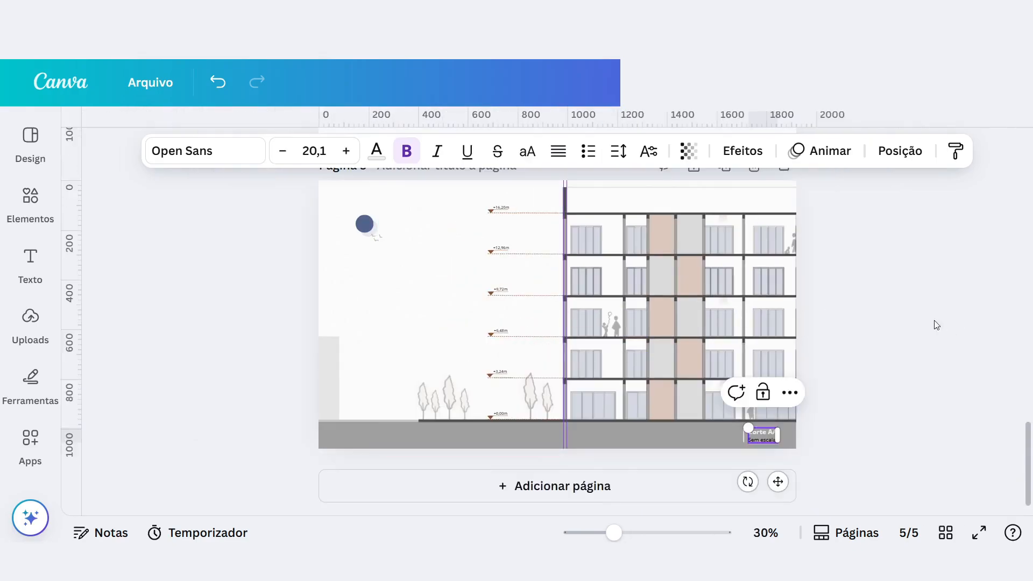
pyautogui.scroll(5, 938, 325)
pyautogui.scroll(15, 882, 303)
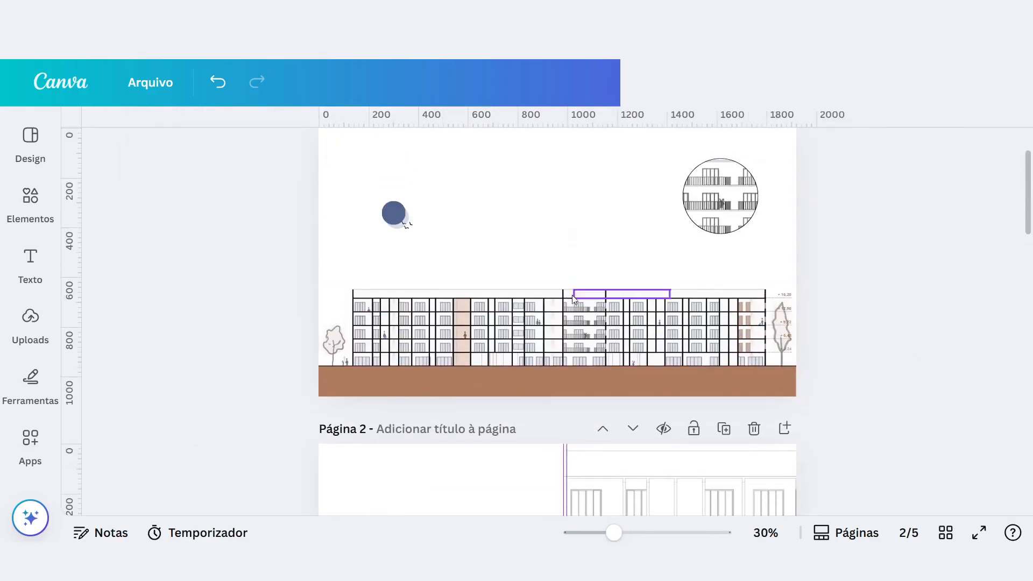
pyautogui.scroll(-5, 741, 319)
pyautogui.scroll(-15, 741, 318)
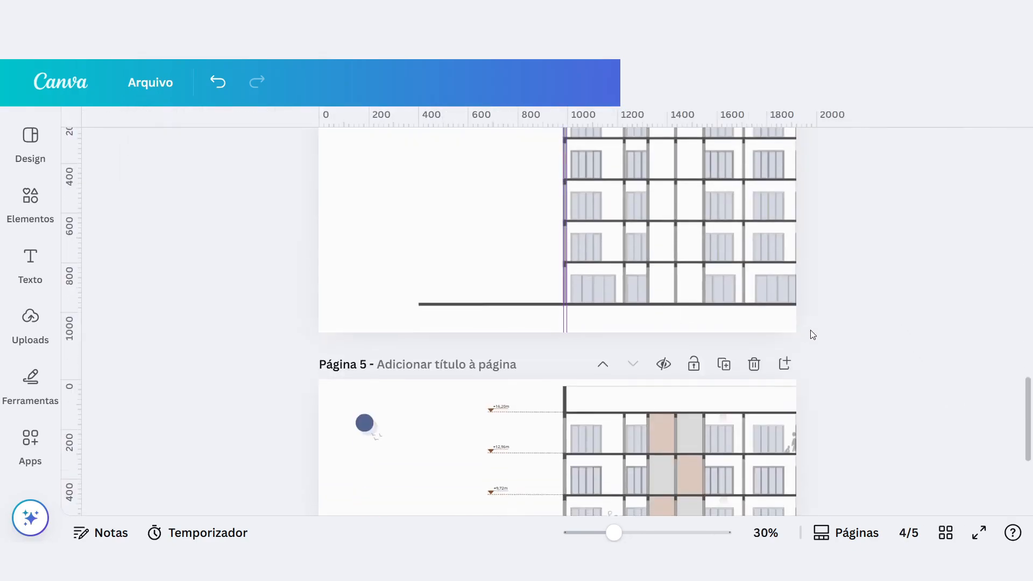
pyautogui.scroll(8, 744, 448)
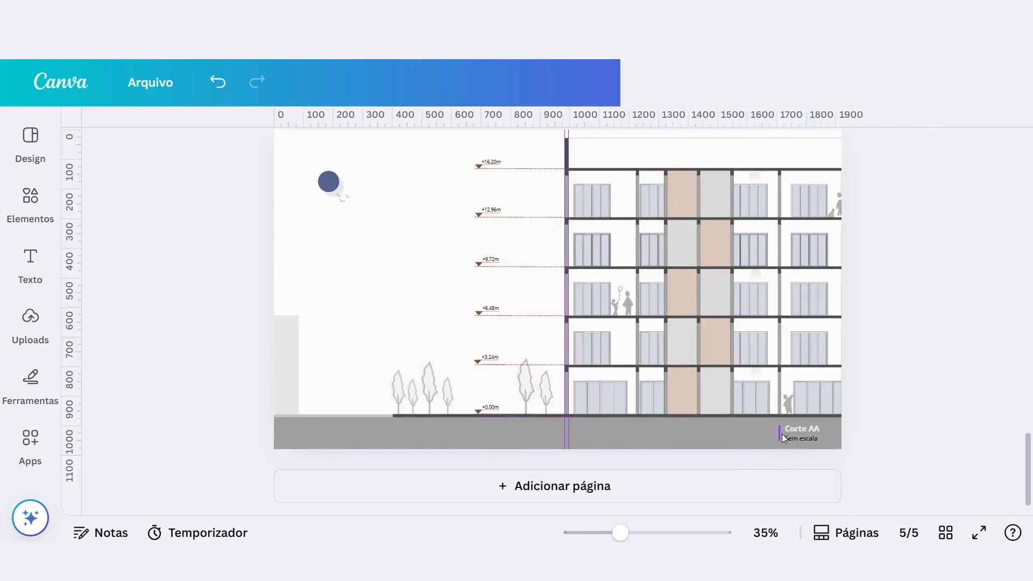
pyautogui.click(932, 431)
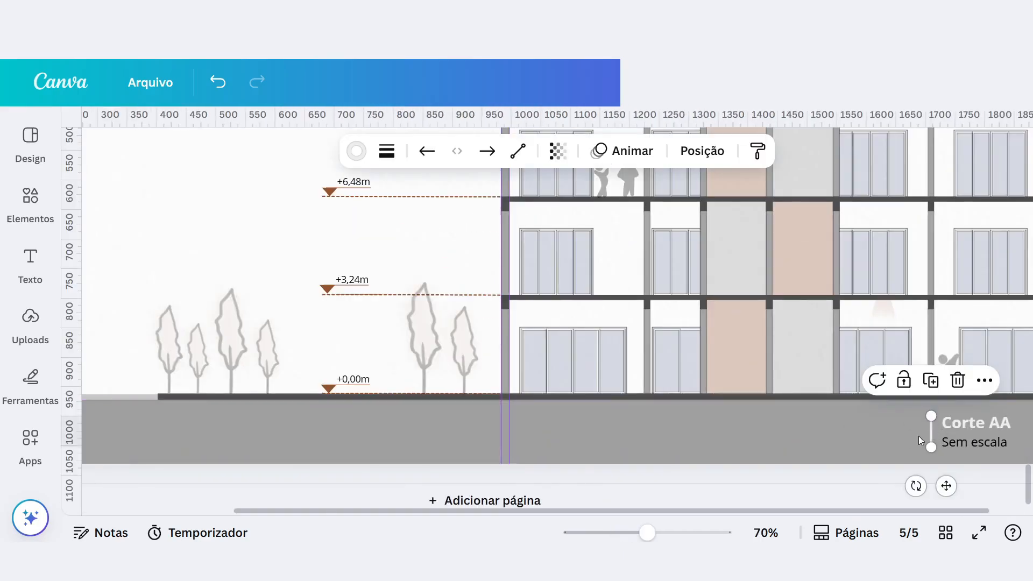
pyautogui.scroll(-5, 457, 344)
pyautogui.click(367, 426)
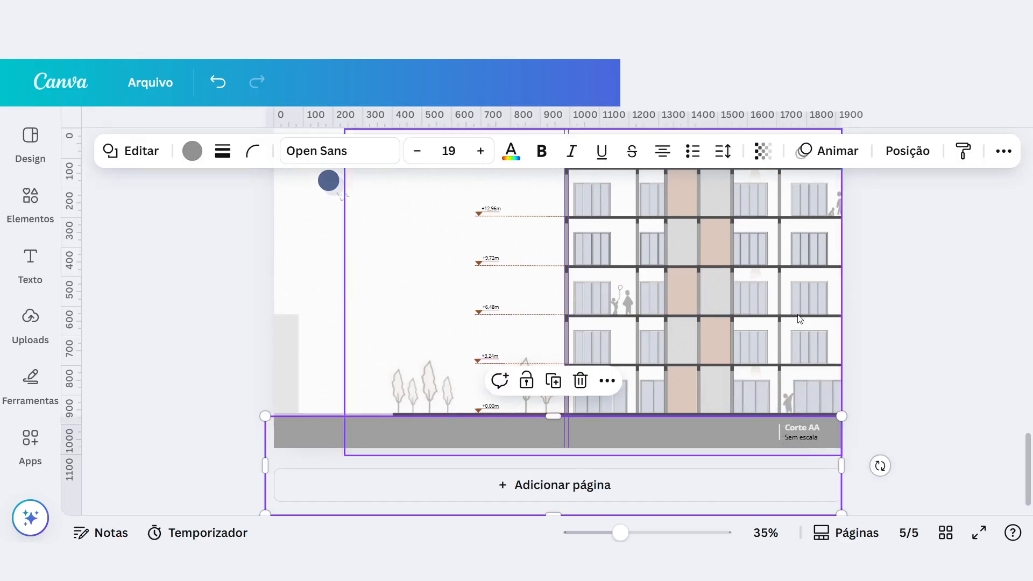
pyautogui.click(978, 533)
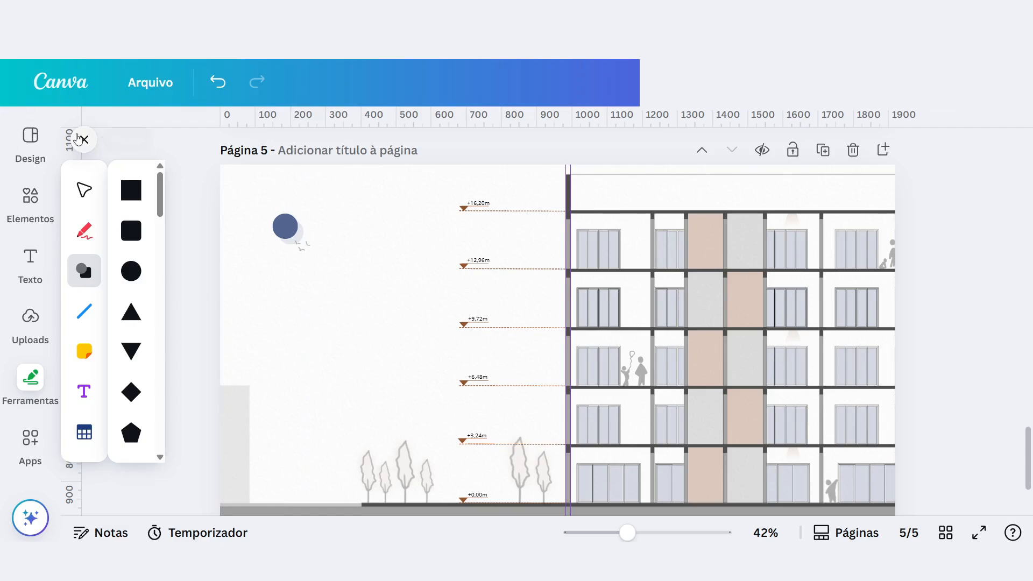
# Browse the element library's lines, shapes, suggested categories, spreadsheets, tables and photos, then return to the whole of page 5.
pyautogui.click(77, 135)
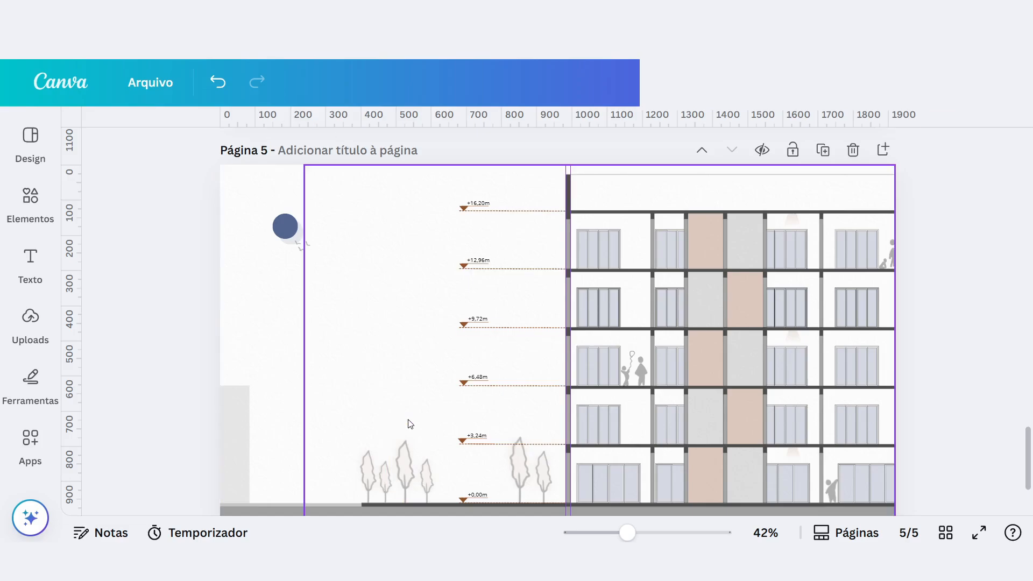
pyautogui.click(23, 202)
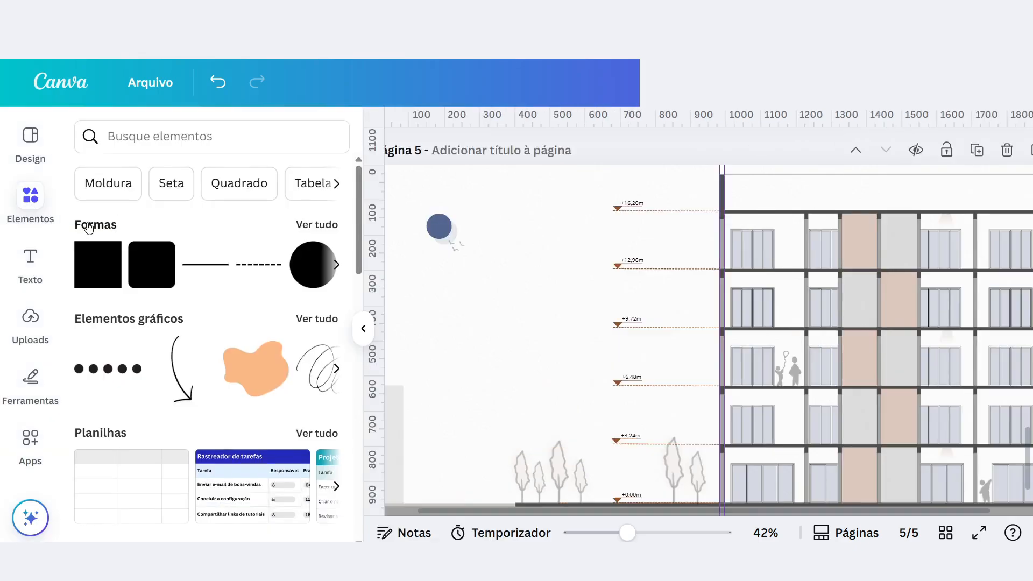
pyautogui.click(90, 228)
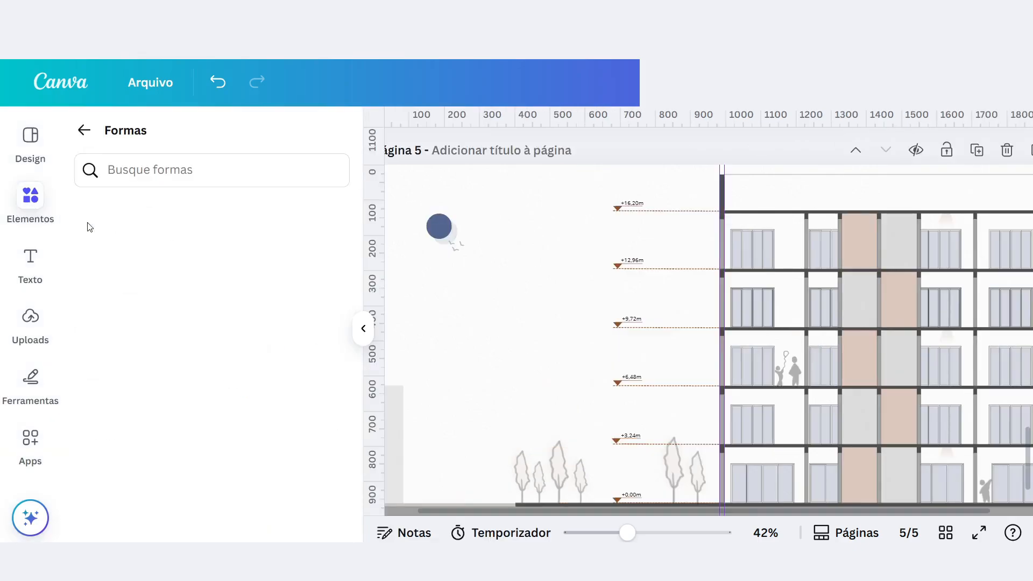
pyautogui.scroll(-6, 211, 354)
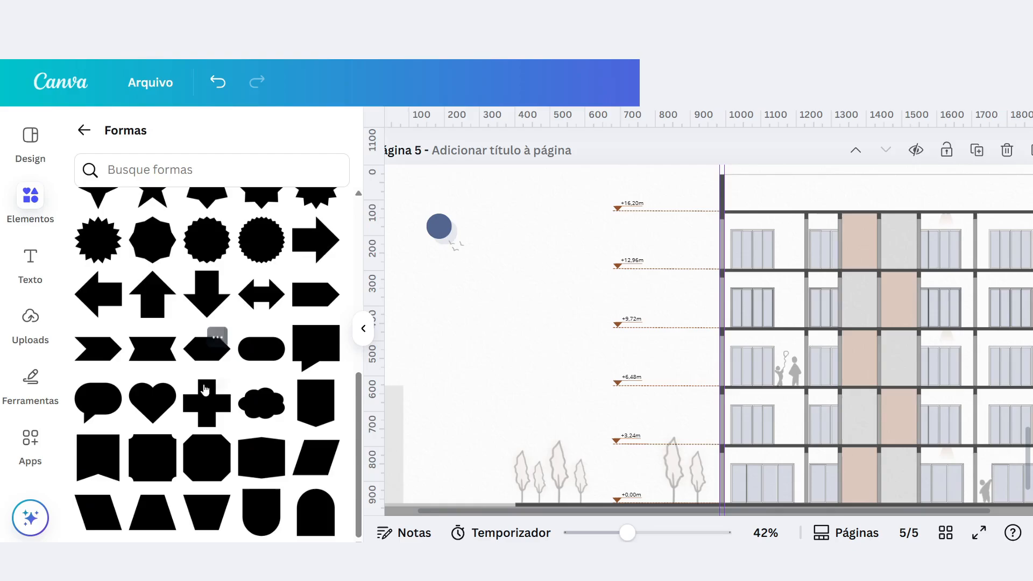
pyautogui.scroll(6, 212, 339)
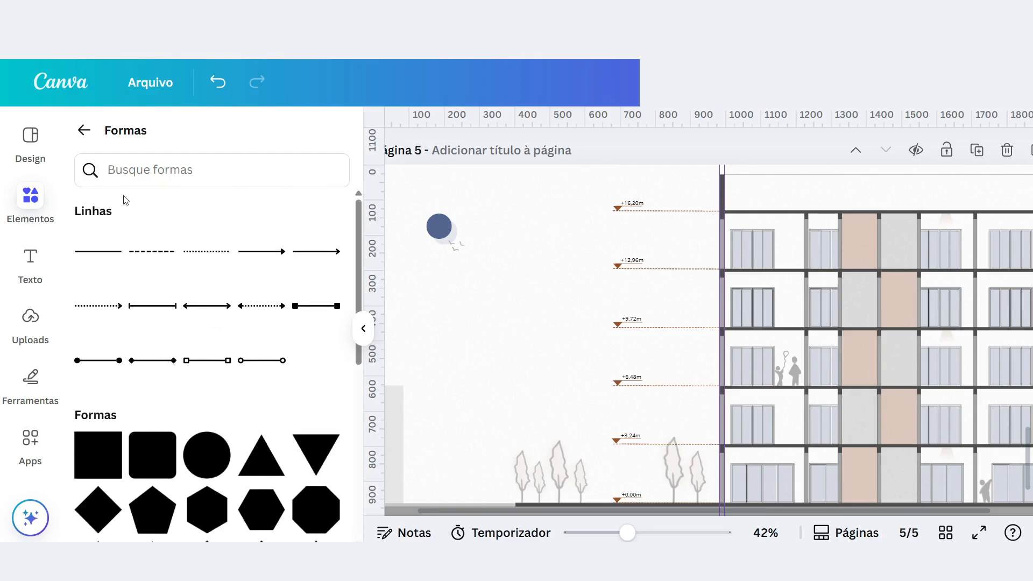
pyautogui.click(84, 129)
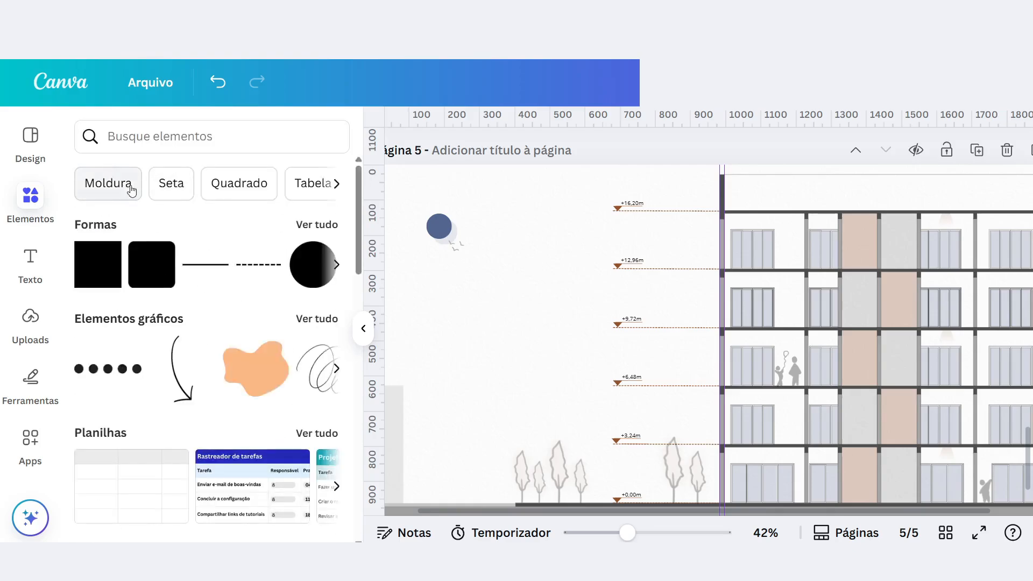
pyautogui.click(336, 184)
pyautogui.click(336, 184)
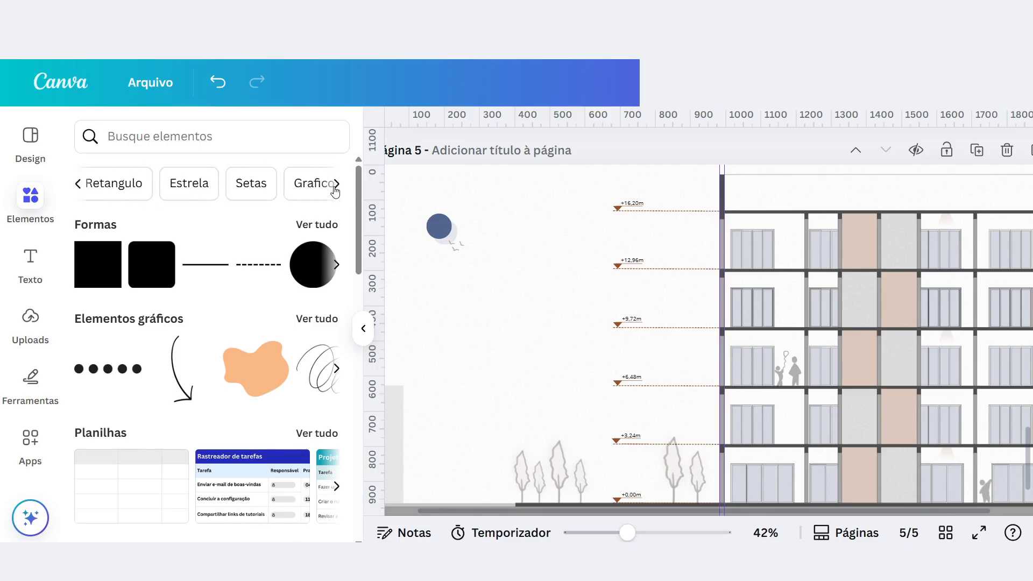
pyautogui.scroll(-5, 263, 323)
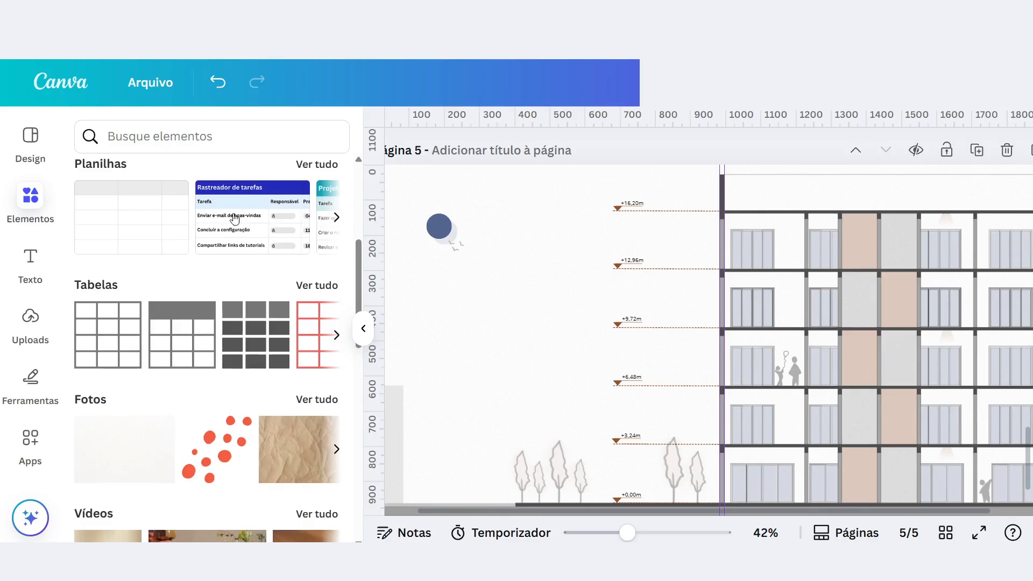
pyautogui.scroll(2, 59, 225)
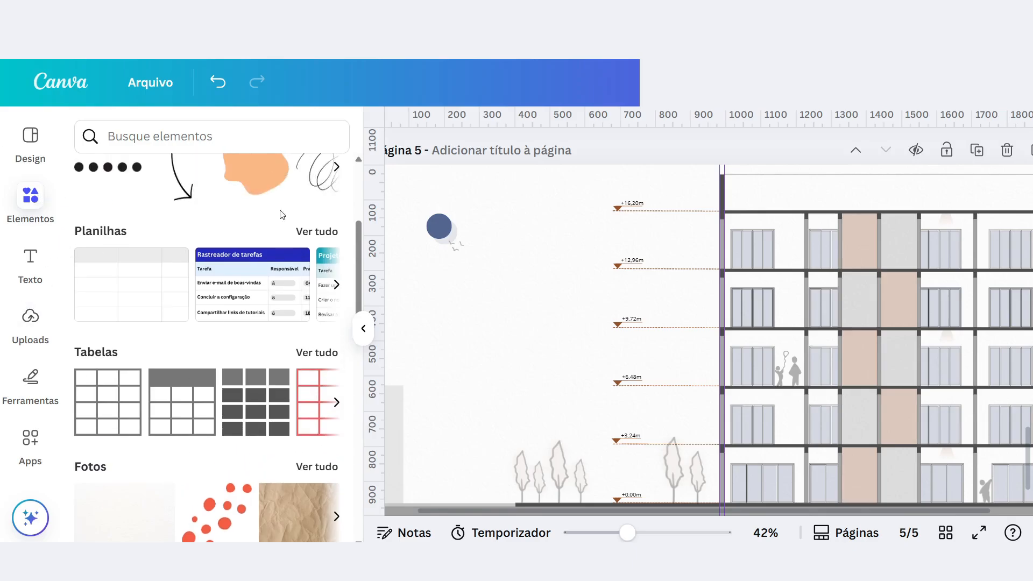
pyautogui.click(422, 327)
pyautogui.click(364, 331)
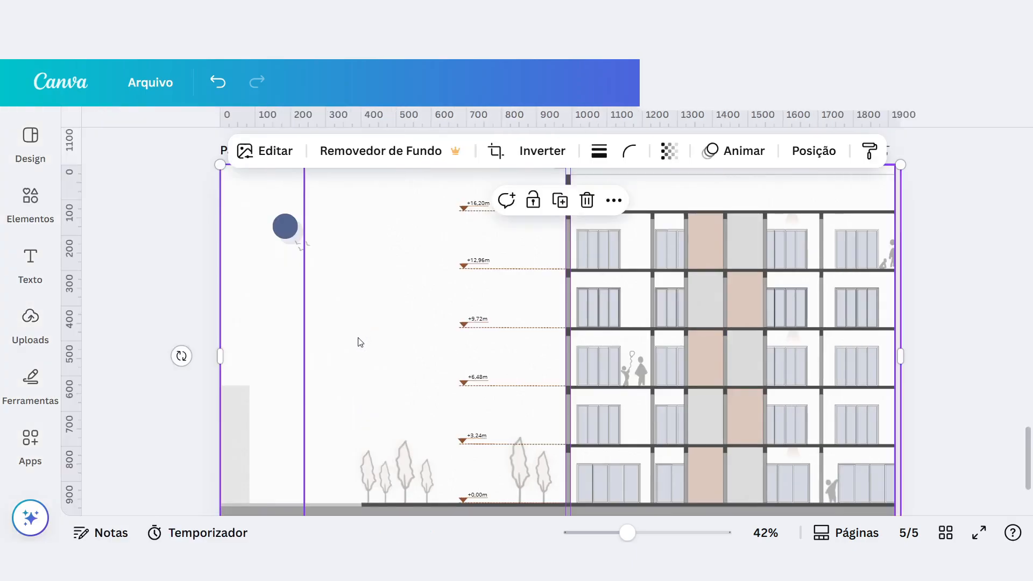
pyautogui.scroll(-3, 678, 307)
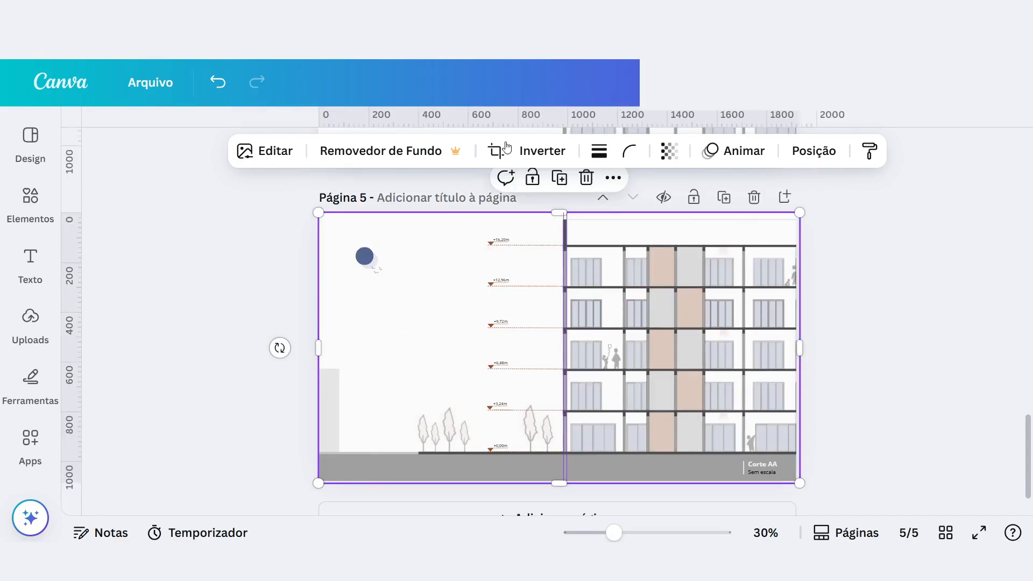